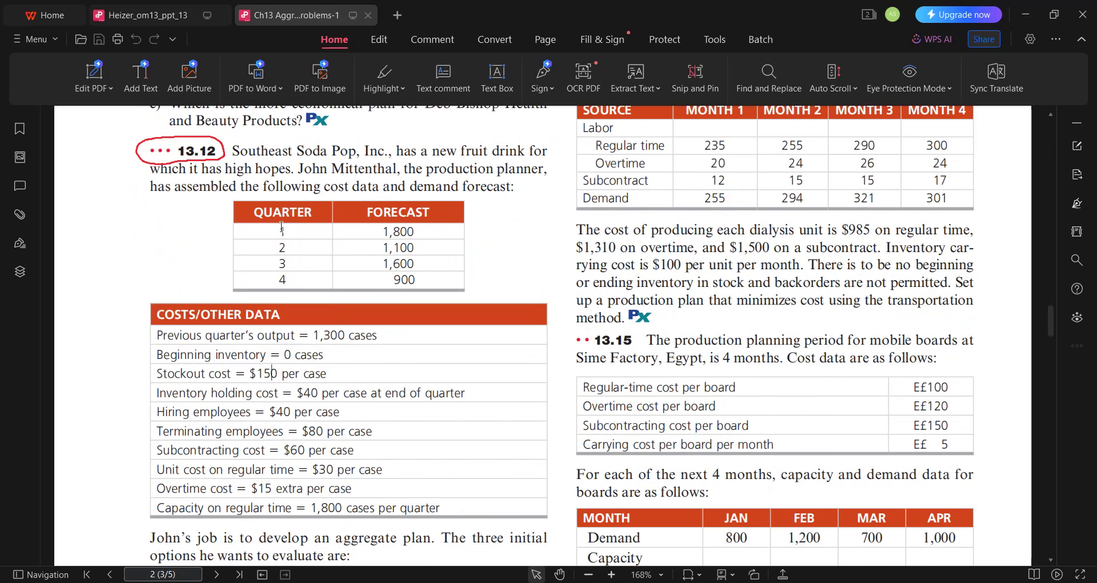
Review the quarterly demand forecast in problem 13.12 and skim the cost data and plan options below it
left_click_drag(386, 234, 417, 284)
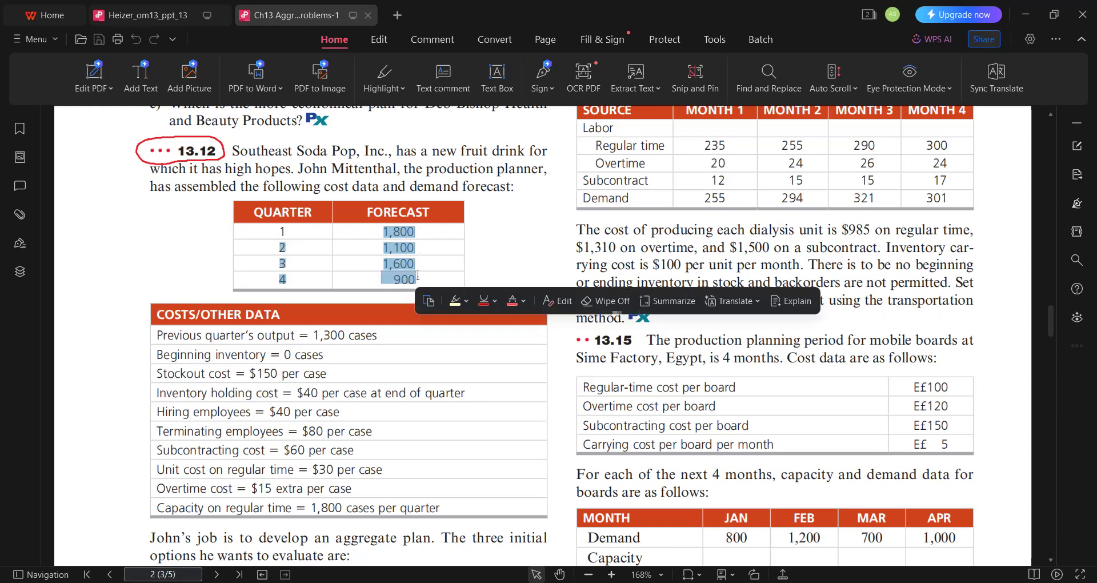
left_click(437, 245)
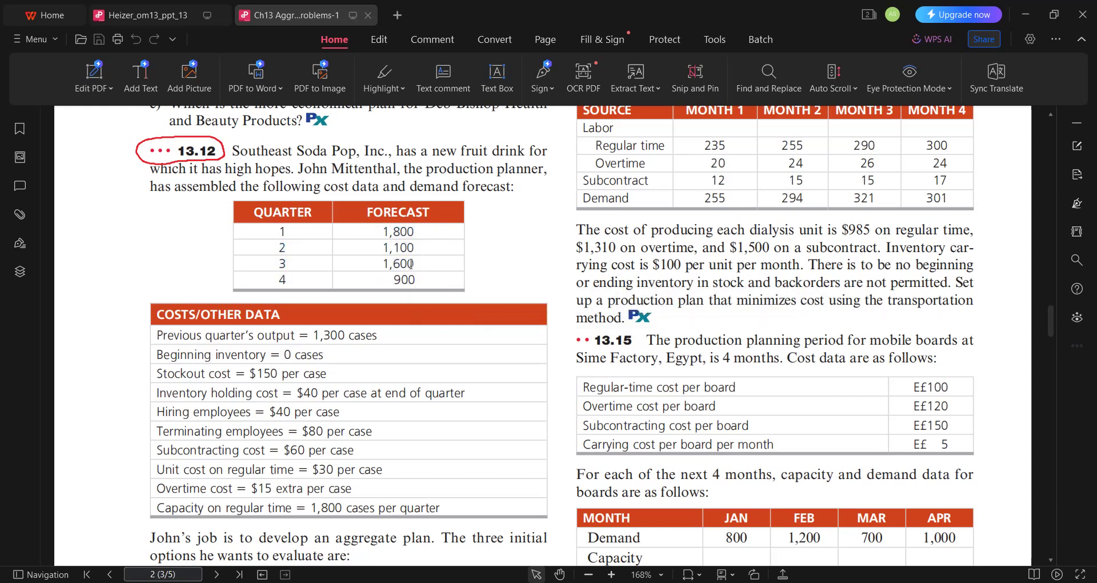
scroll(316, 336, "down", 3)
scroll(286, 343, "up", 2)
scroll(284, 344, "down", 1)
scroll(284, 344, "down", 1)
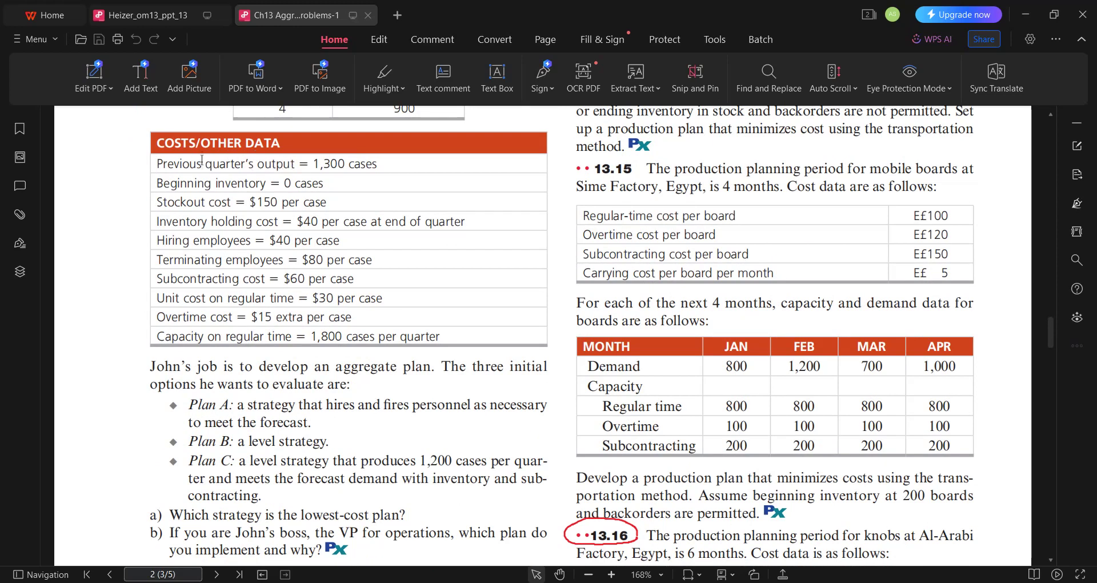
scroll(264, 328, "up", 4)
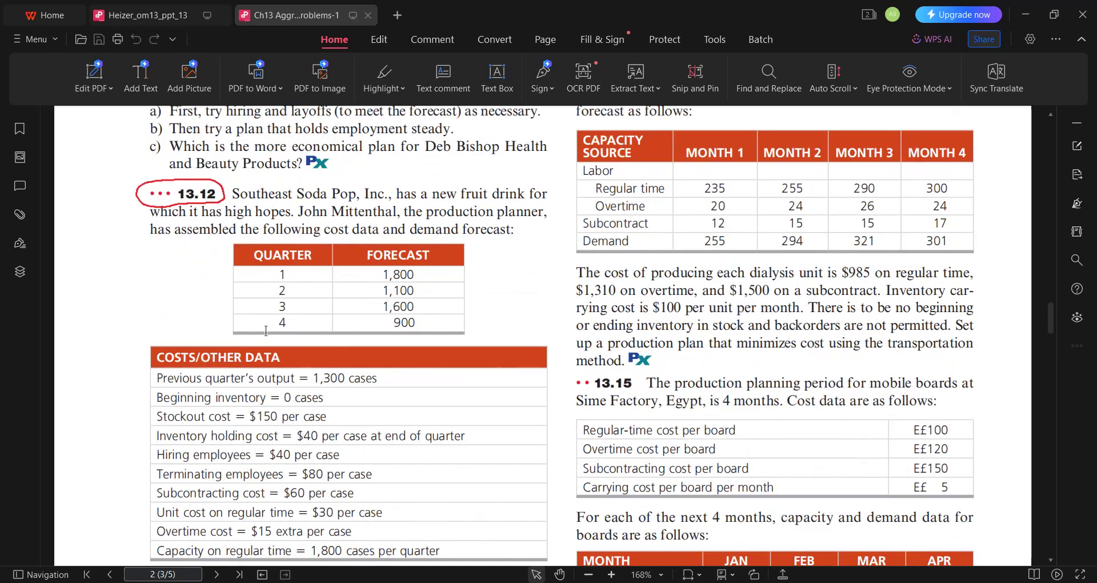
Examine the previous quarter's output and the beginning inventory that apply before quarter 1 in problem 13.12
left_click_drag(279, 275, 281, 276)
left_click(280, 277)
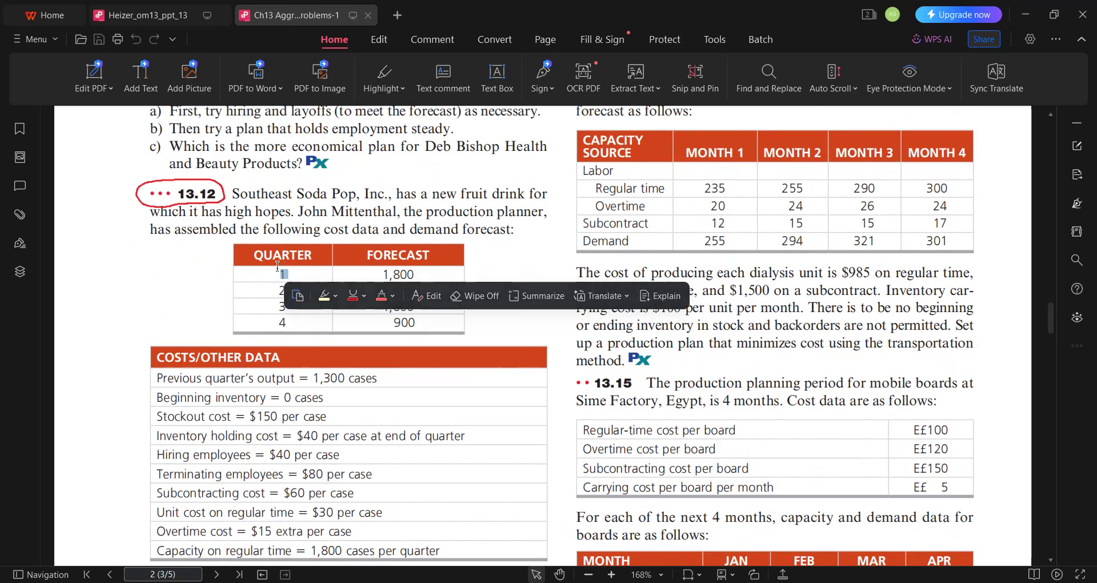
left_click(279, 272)
left_click_drag(159, 379, 343, 374)
left_click(390, 383)
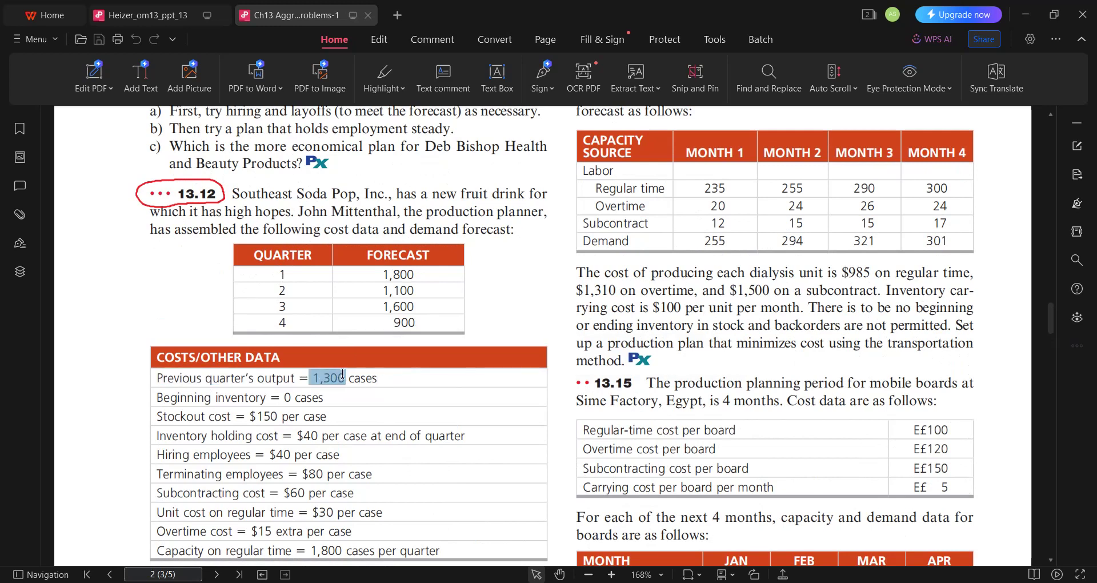
left_click(258, 416)
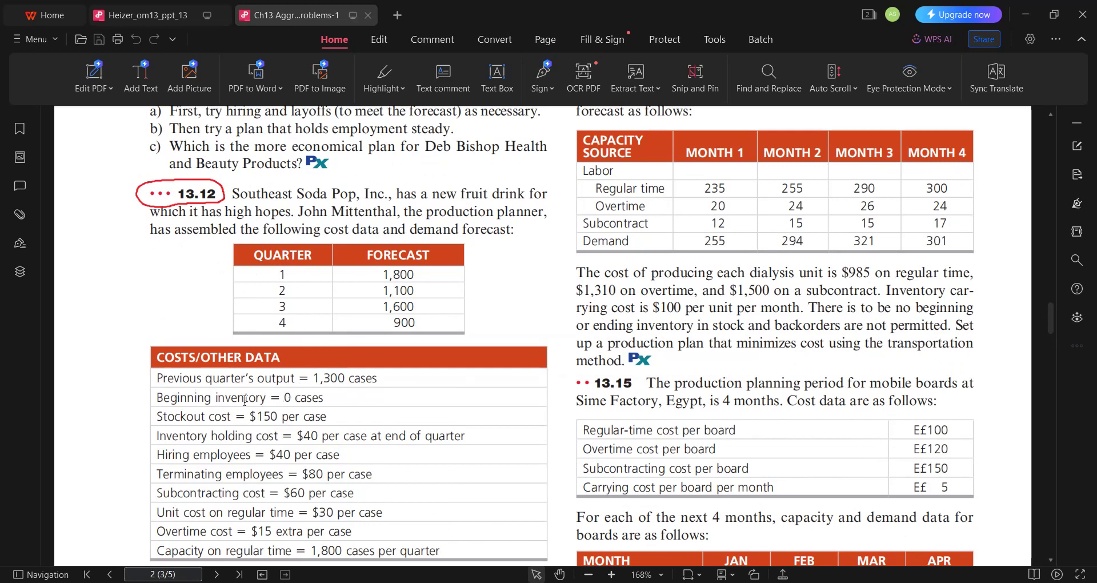
left_click_drag(272, 396, 294, 397)
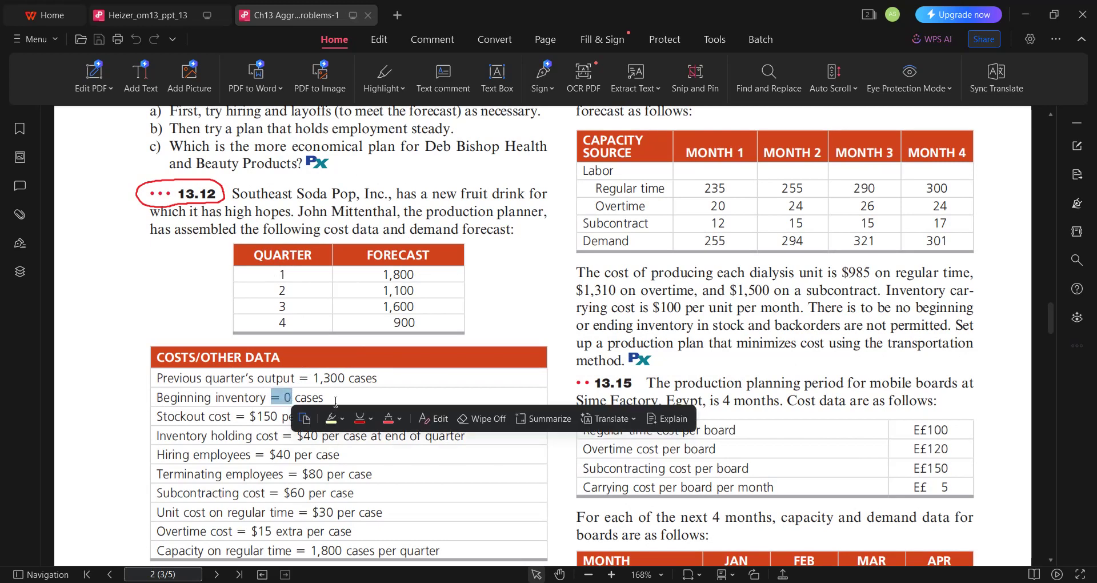
left_click(355, 378)
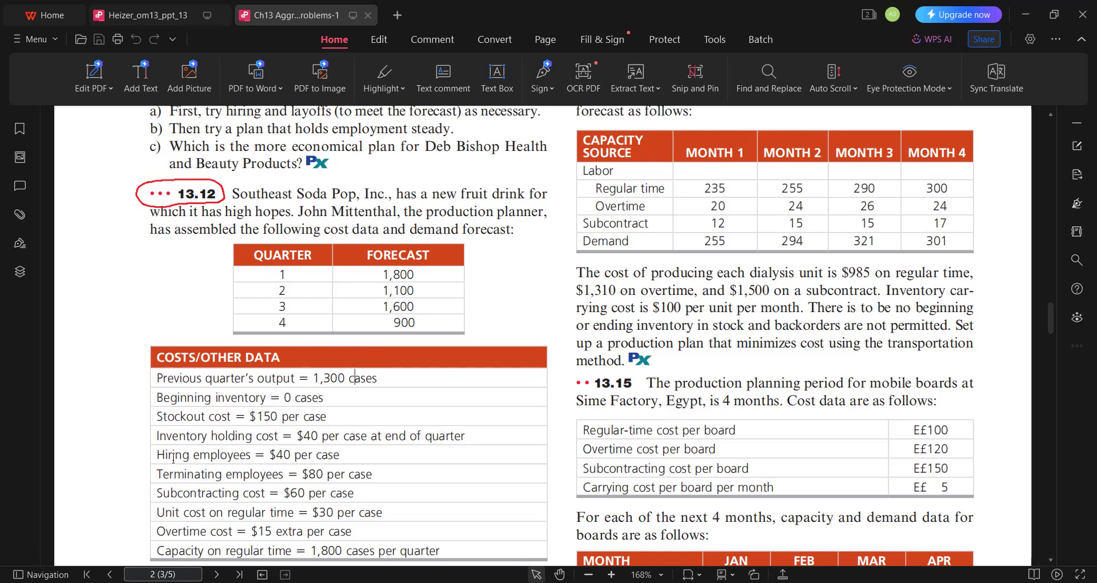
Examine the hiring and terminating employee costs in the costs table of problem 13.12
scroll(173, 457, "down", 1)
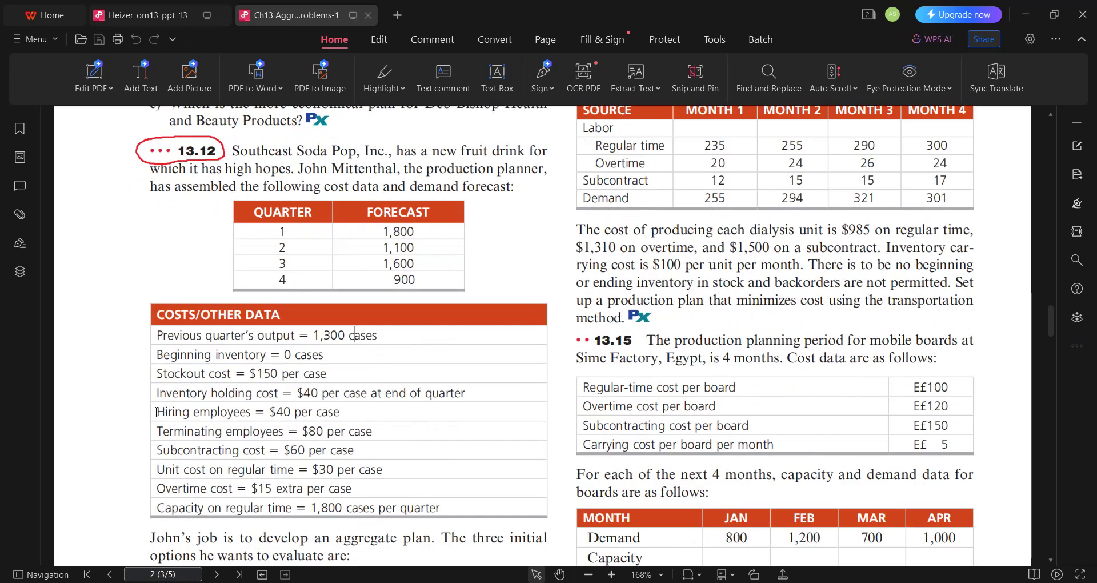
left_click_drag(270, 413, 291, 413)
left_click(364, 393)
left_click_drag(159, 431, 280, 432)
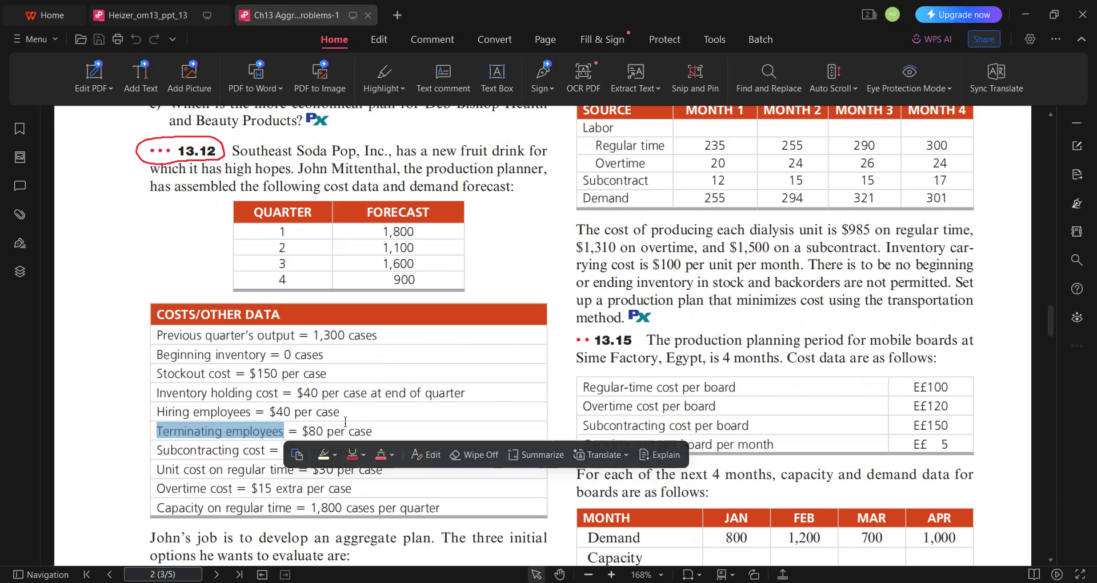
left_click(281, 433)
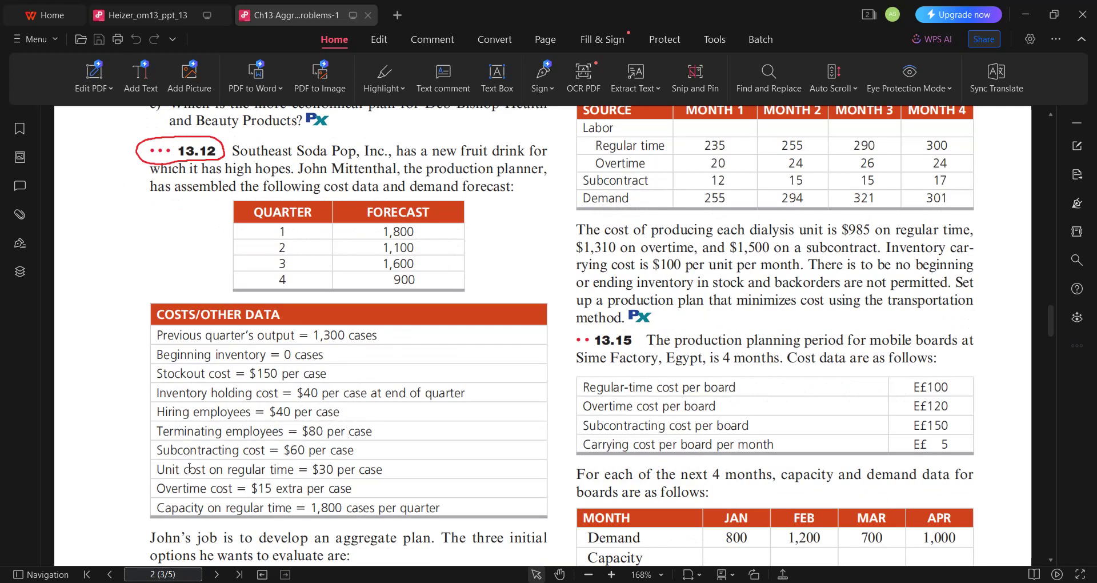
Examine the subcontracting, regular-time unit and overtime costs in the costs table of problem 13.12
left_click_drag(157, 451, 264, 453)
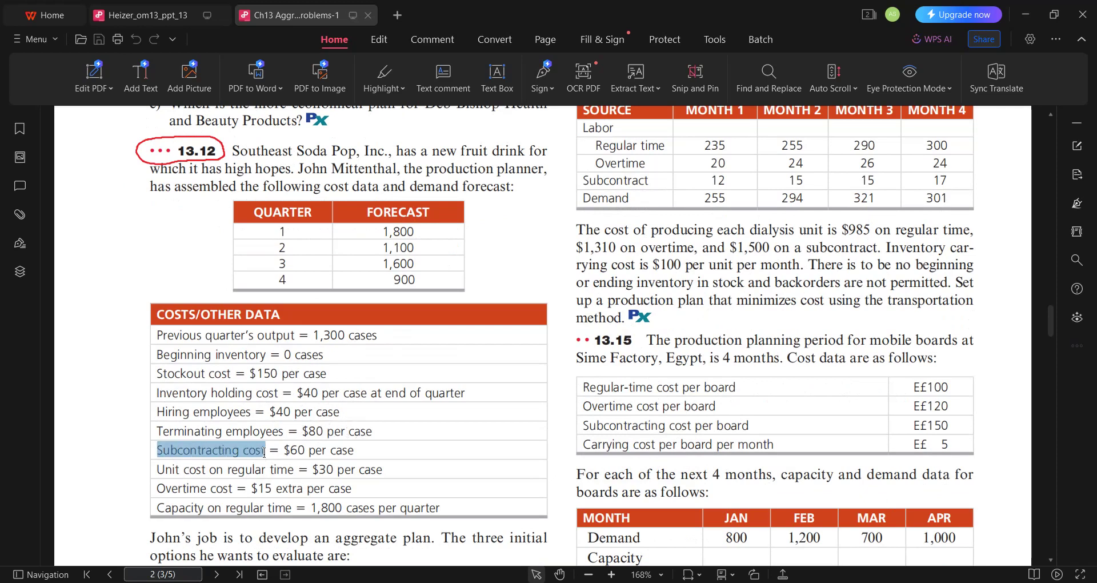
left_click(328, 450)
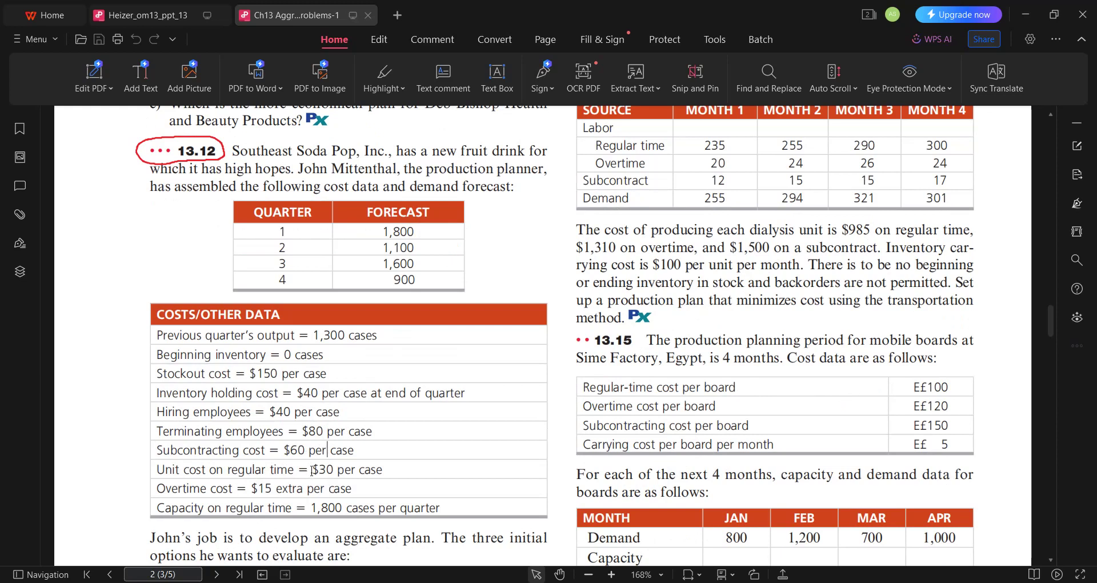
left_click_drag(316, 470, 381, 473)
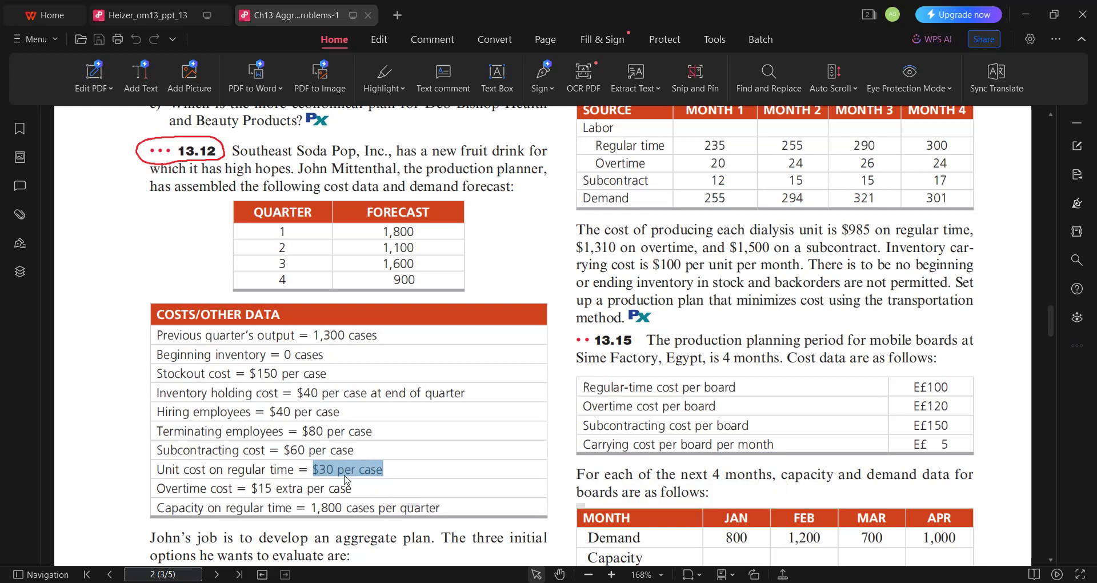
left_click(379, 470)
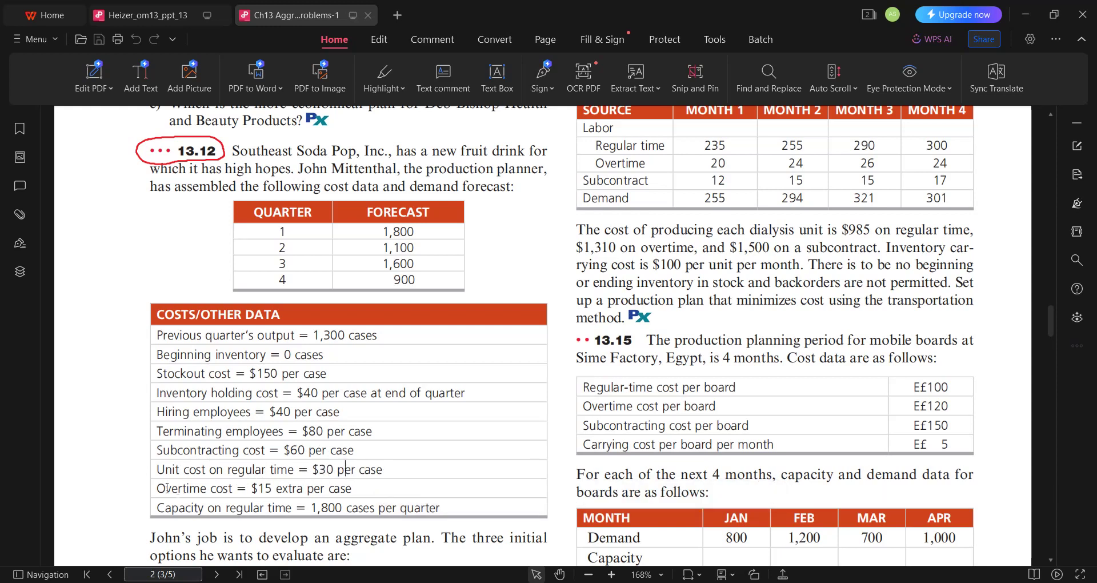
left_click_drag(160, 488, 233, 493)
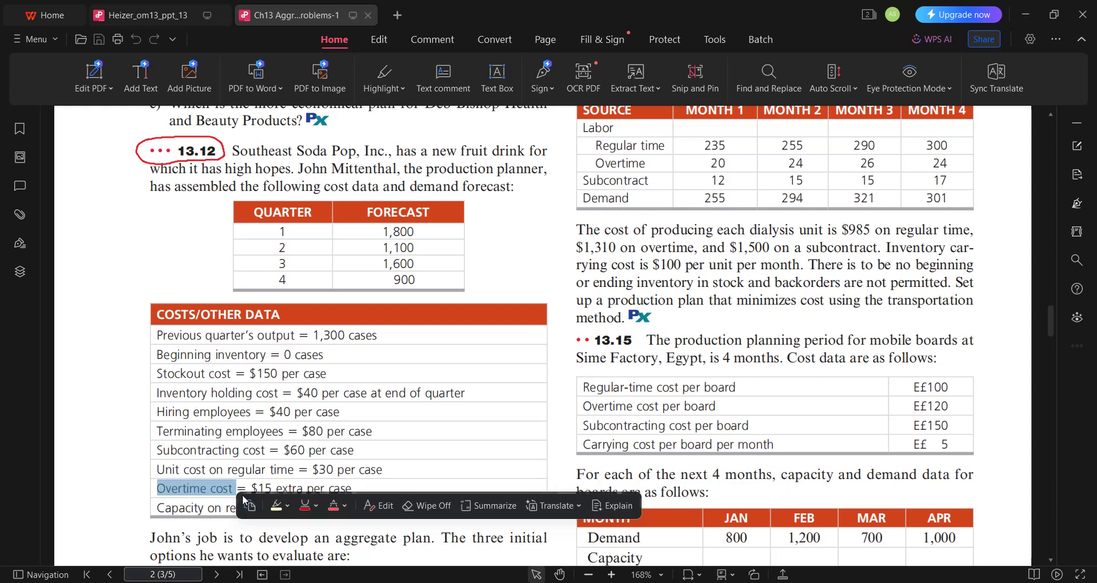
left_click(253, 489)
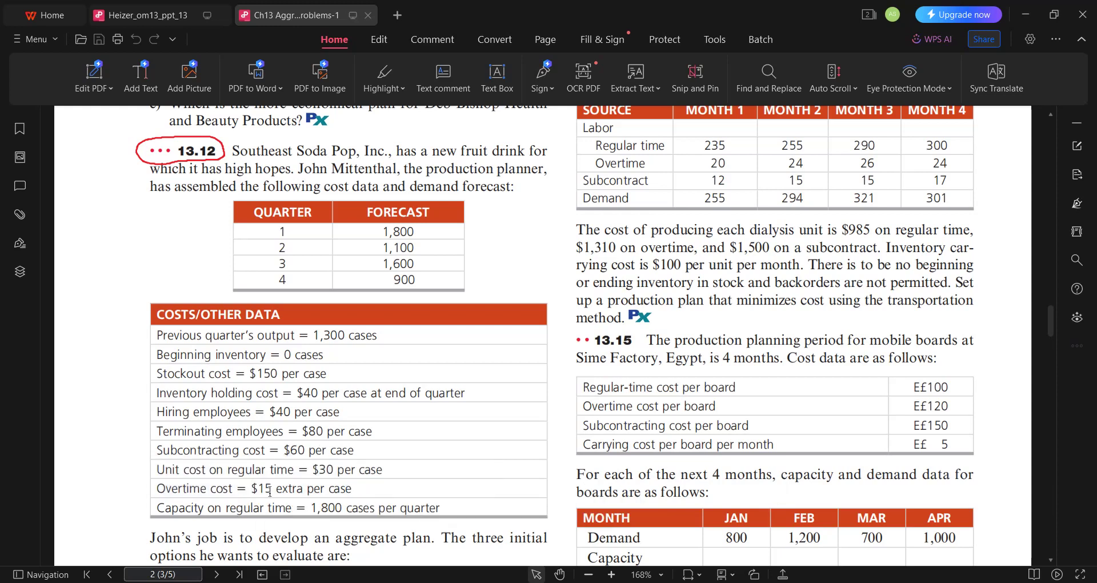
scroll(160, 536, "down", 3)
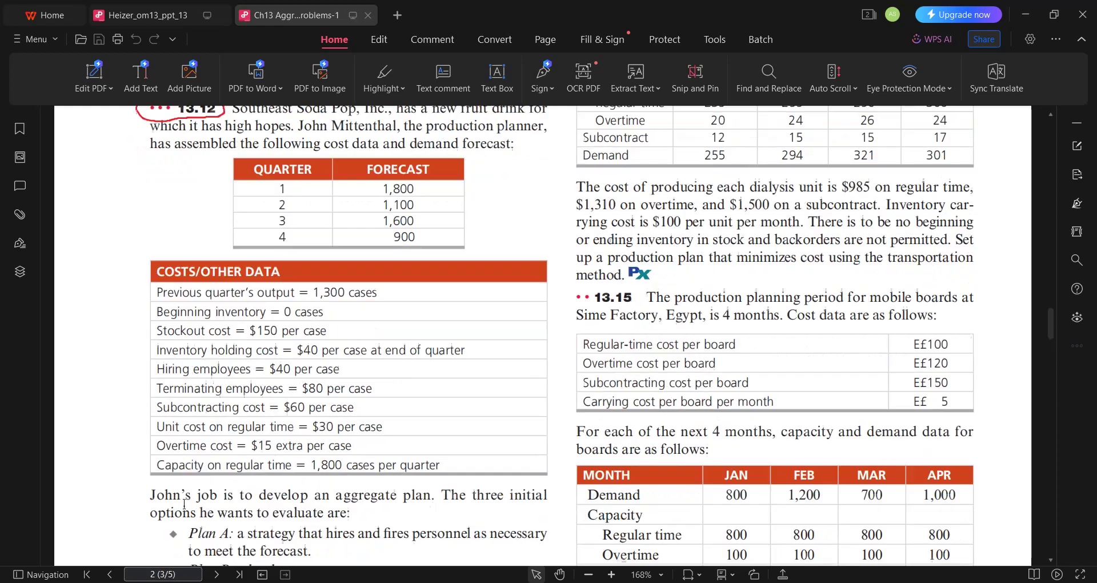
left_click_drag(154, 419, 292, 425)
left_click(256, 432)
left_click(261, 437)
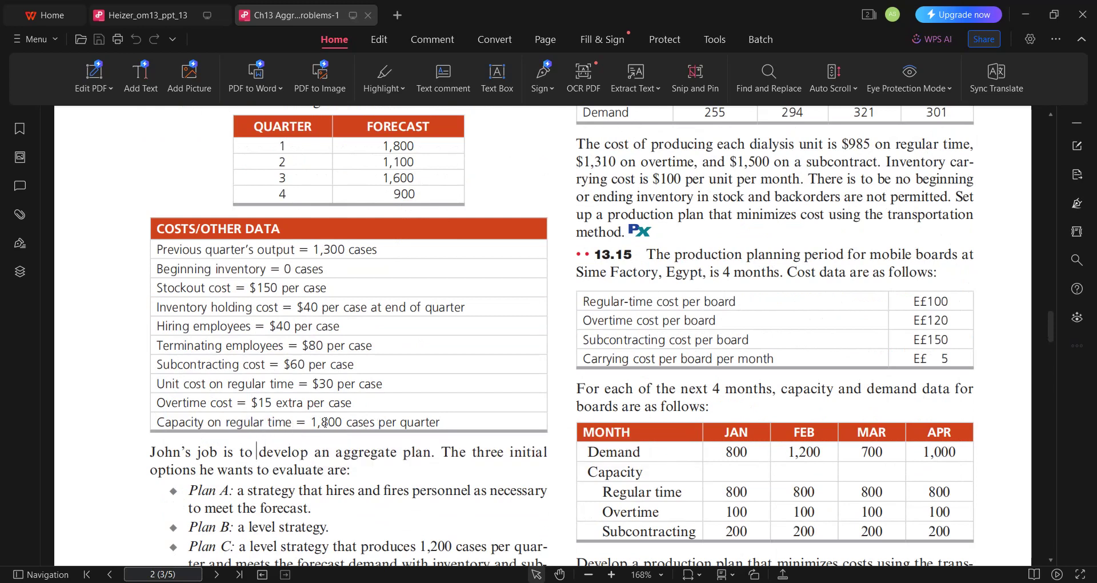
Compare the regular-time capacity per quarter with the regular-time unit cost and the extra overtime cost per case
left_click_drag(310, 421, 337, 424)
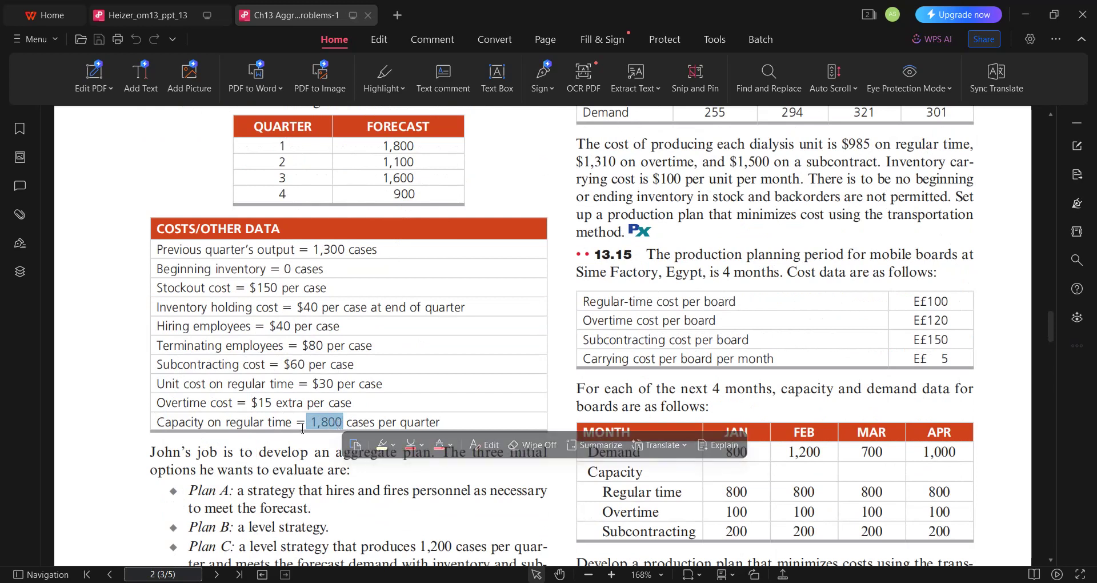
left_click(314, 395)
left_click_drag(313, 383, 335, 384)
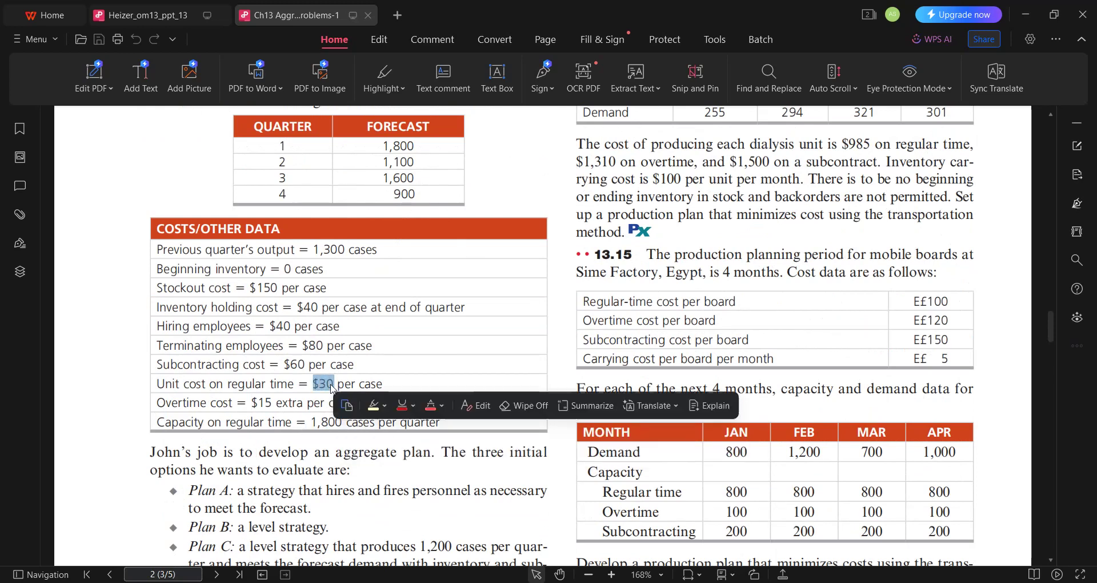
left_click_drag(308, 421, 341, 426)
left_click(324, 425)
left_click_drag(314, 383, 335, 384)
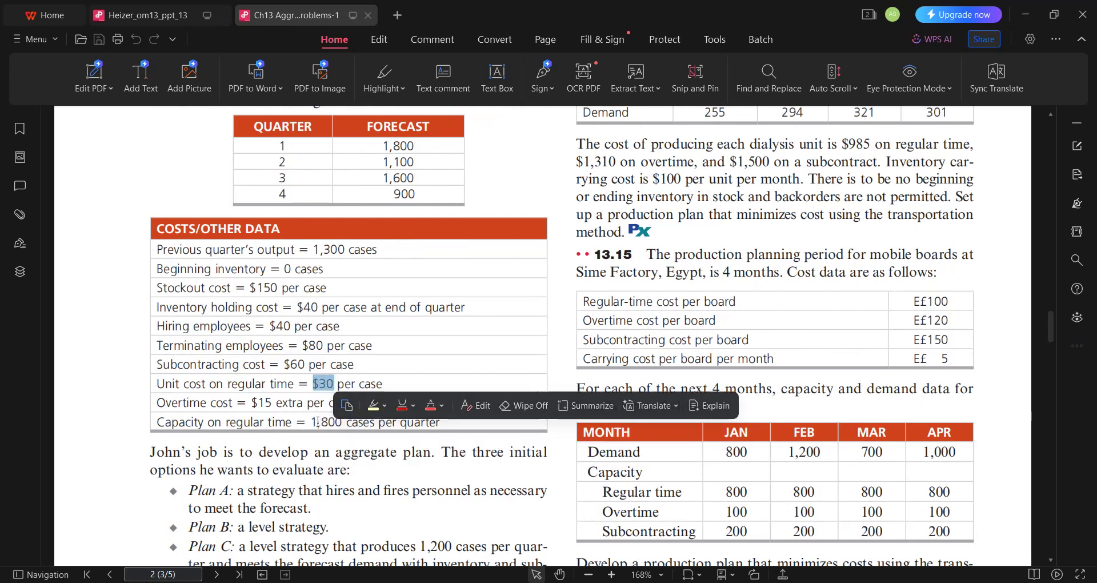
left_click_drag(252, 404, 274, 404)
left_click(385, 465)
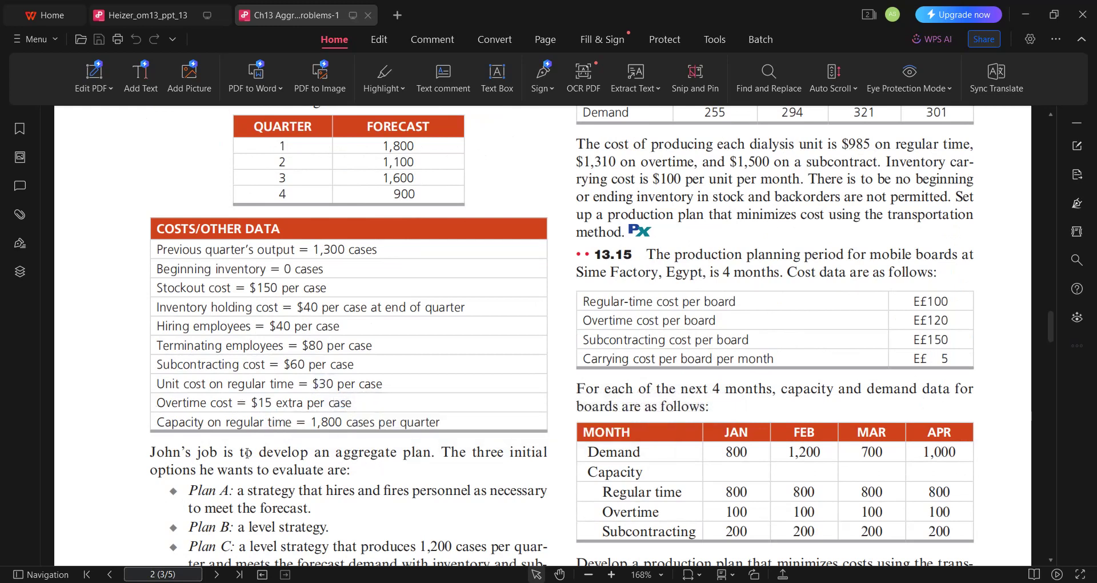
Read the Plan A hire-and-fire strategy and check it against the quarterly forecast and cost data
scroll(247, 464, "down", 3)
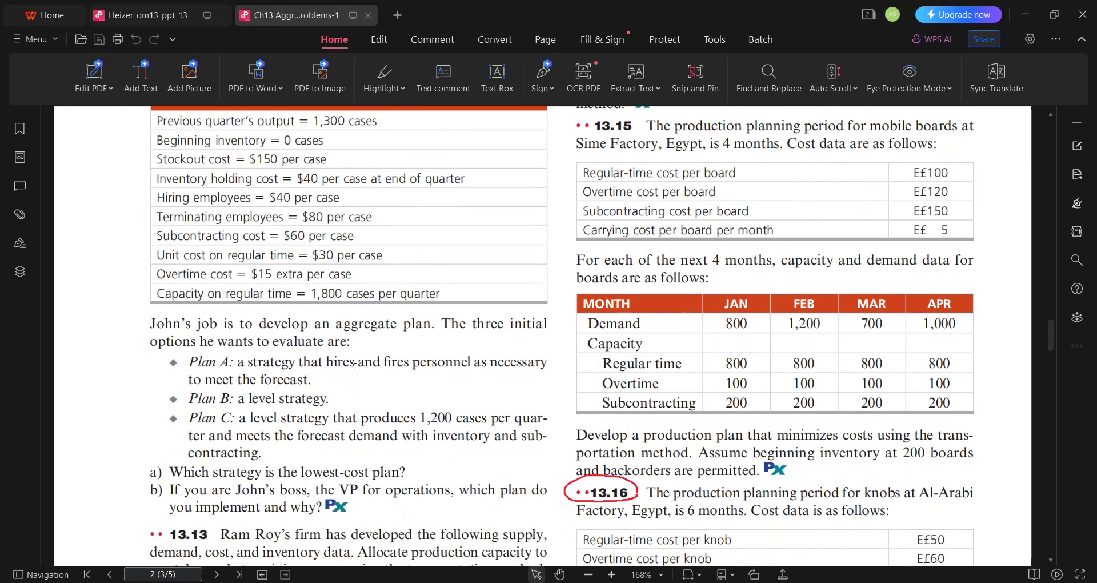
left_click_drag(326, 362, 447, 362)
left_click_drag(324, 362, 358, 363)
left_click(385, 413)
left_click_drag(387, 362, 406, 362)
left_click(393, 380)
scroll(260, 381, "up", 3)
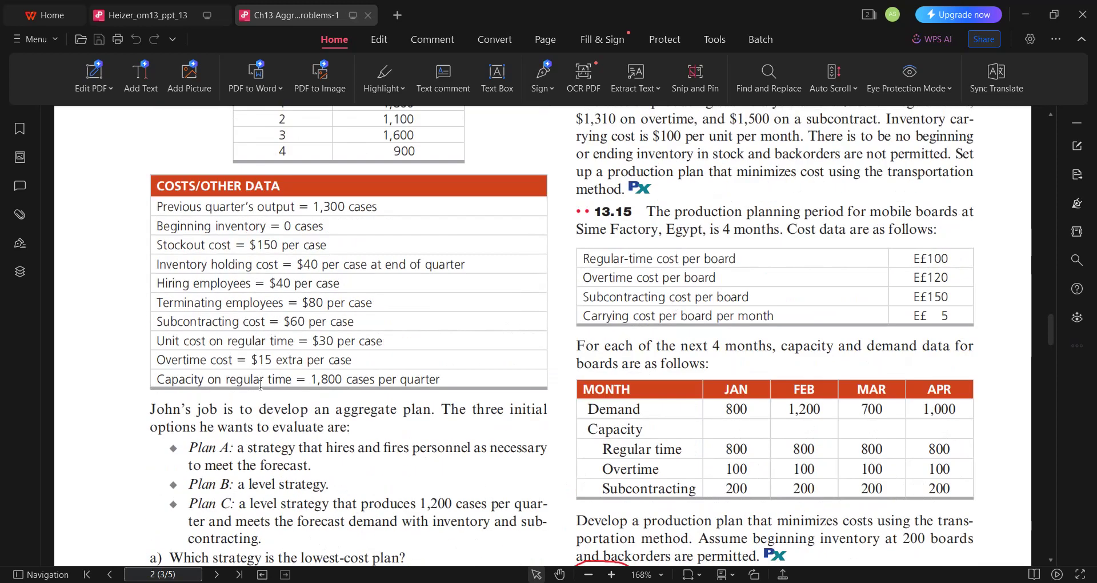
scroll(260, 385, "up", 6)
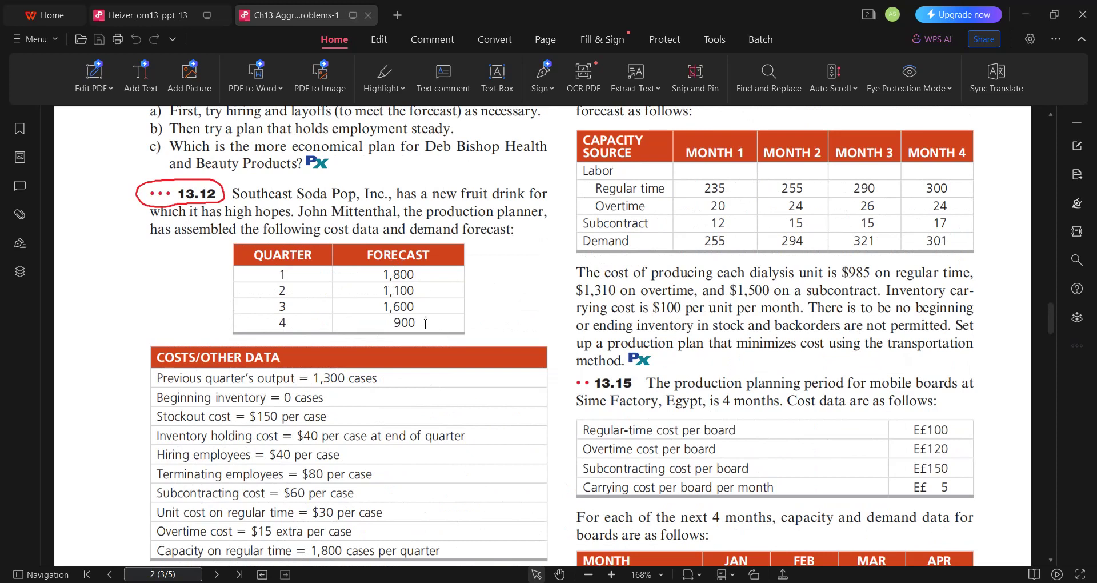
scroll(419, 324, "down", 7)
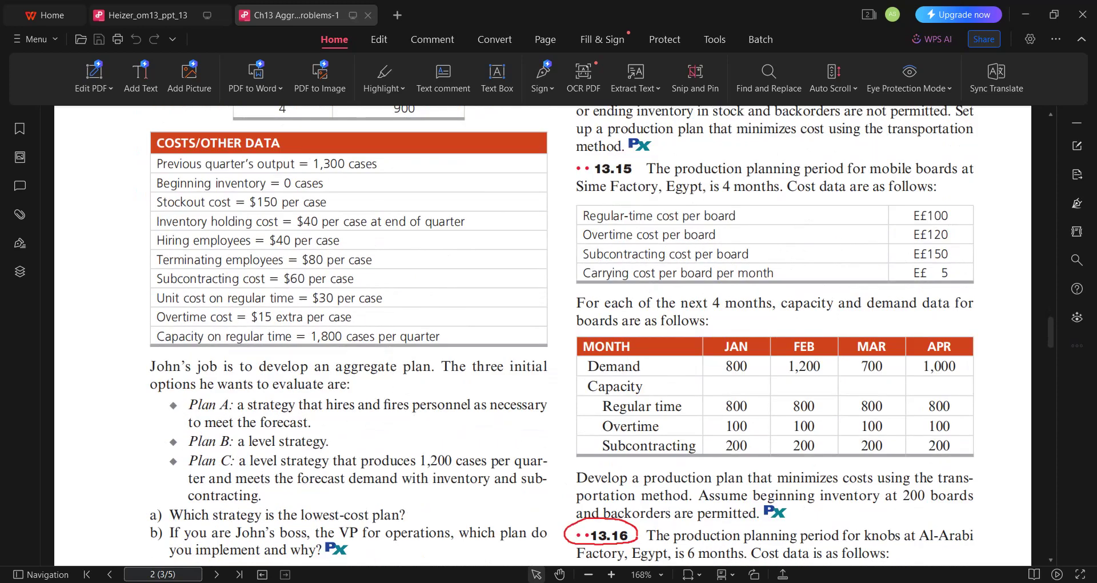
Switch to the Excel workbook Book5.xlsx and review the four quarterly demand values in the first plan table
key("alt+Tab")
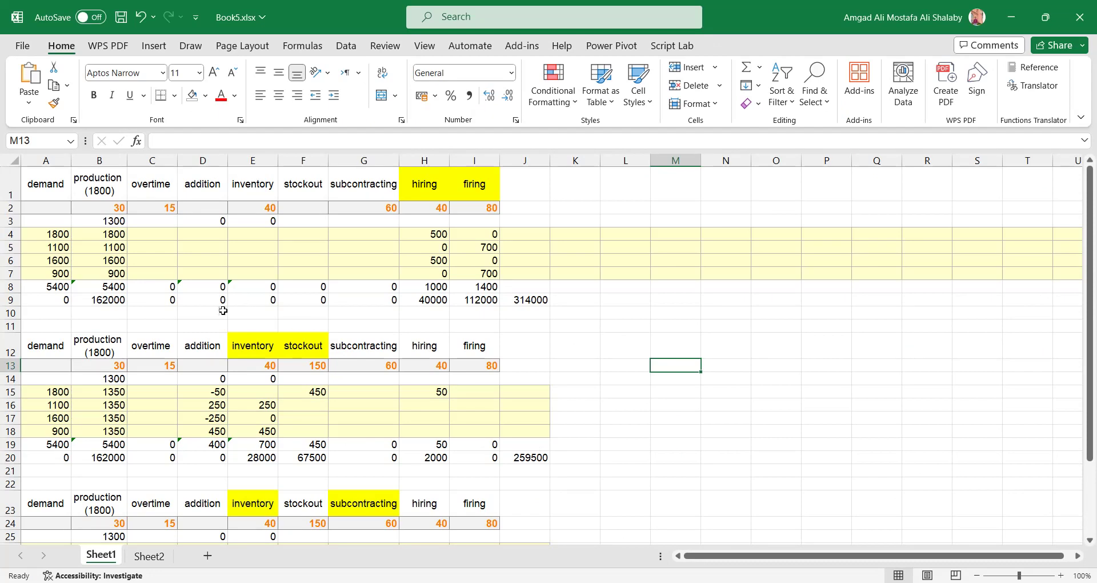
scroll(223, 310, "up", 4, "ctrl")
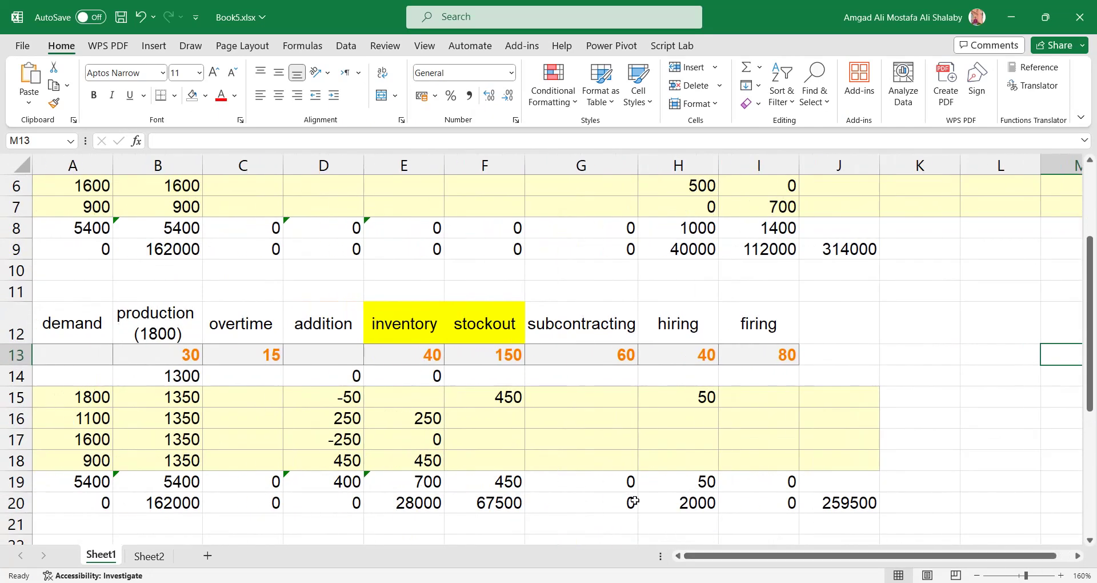
scroll(634, 502, "up", 2)
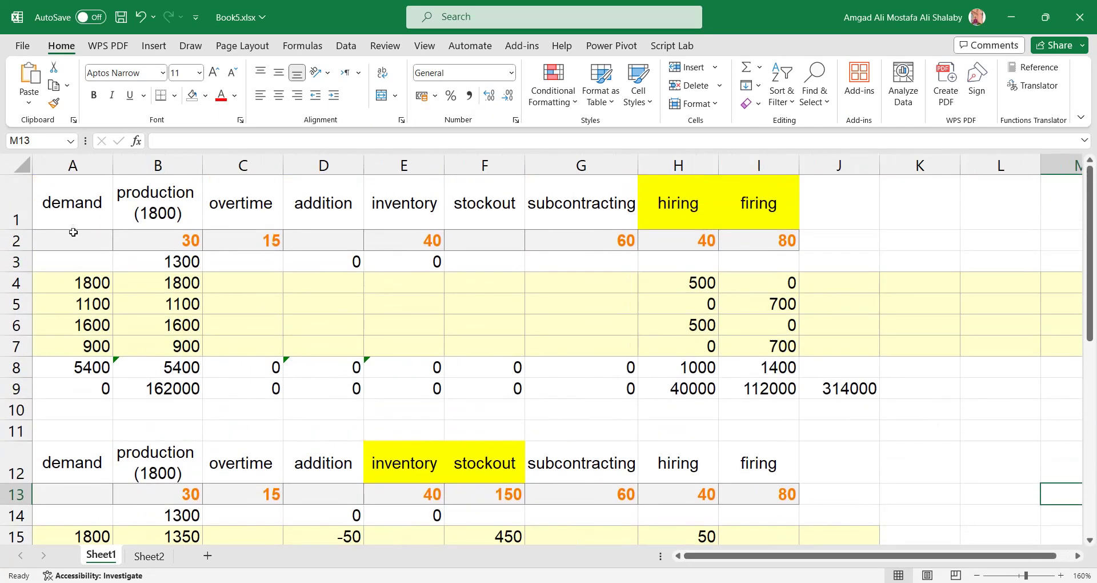
left_click_drag(80, 282, 81, 303)
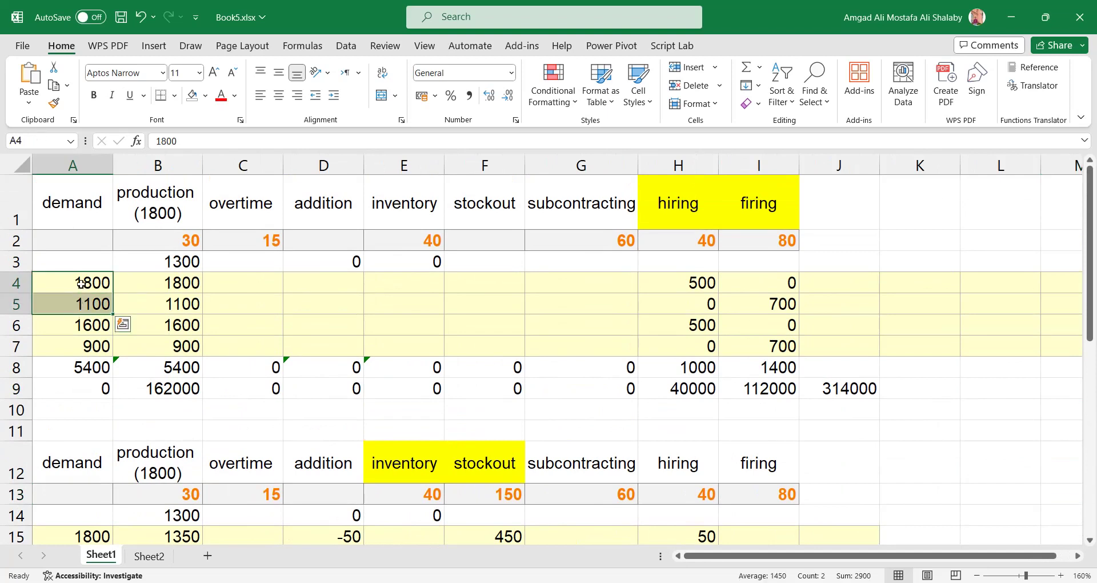
left_click(80, 283)
left_click(89, 309)
left_click(90, 326)
left_click(94, 346)
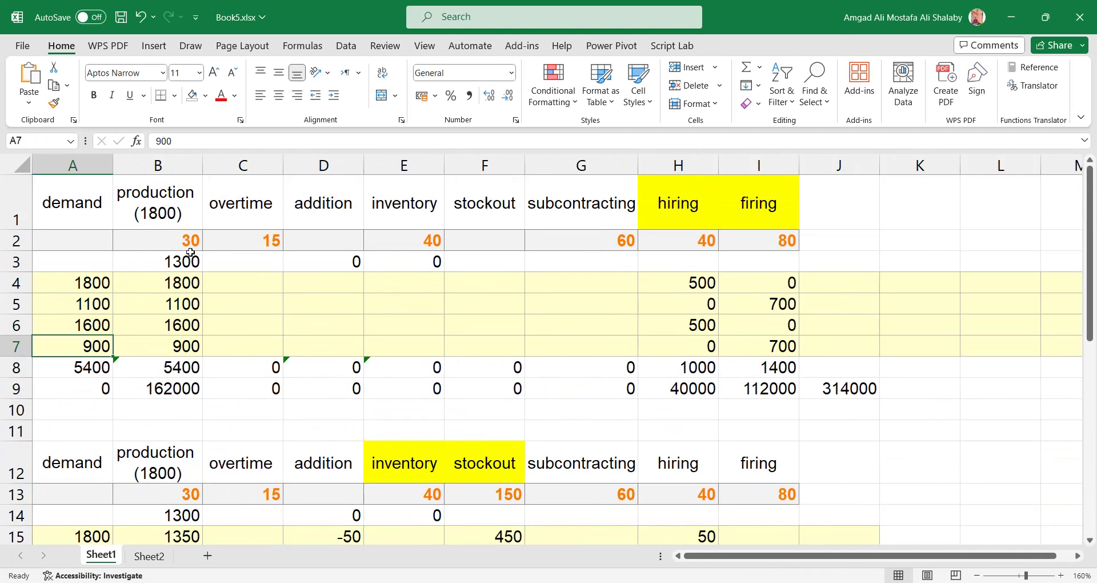
Review the unit costs for production, overtime, inventory, subcontracting, hiring and firing in row 2 of the first plan table
left_click(163, 244)
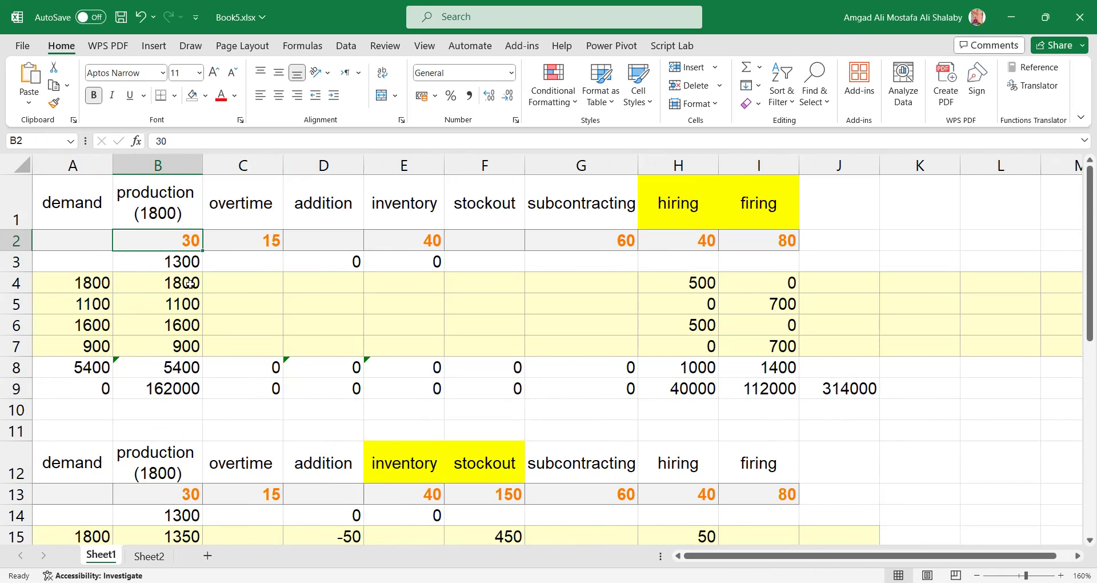
left_click(258, 224)
left_click(256, 233)
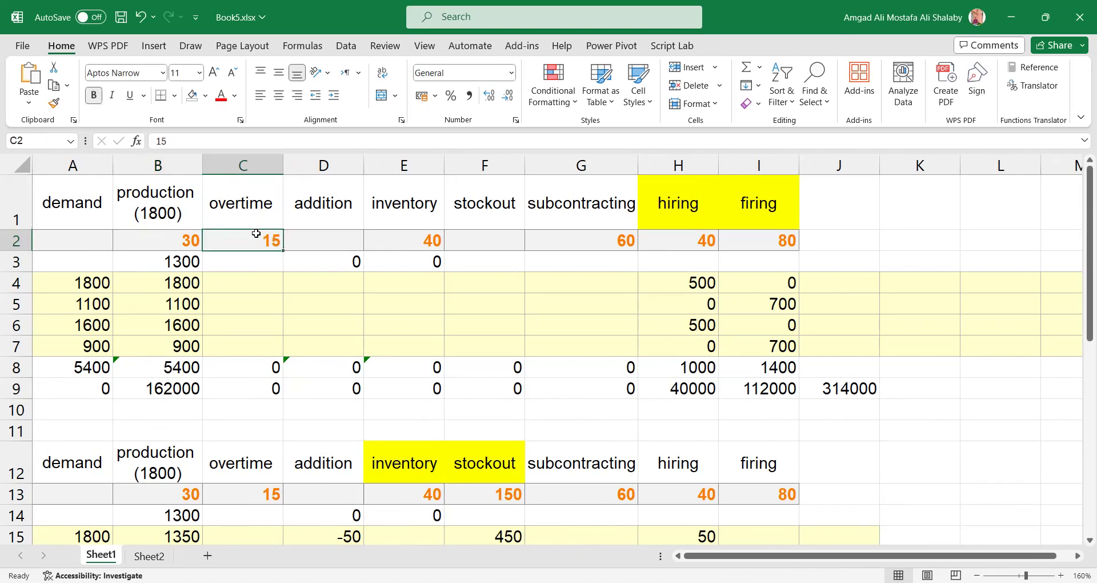
left_click(258, 280)
left_click(252, 237)
left_click(181, 240)
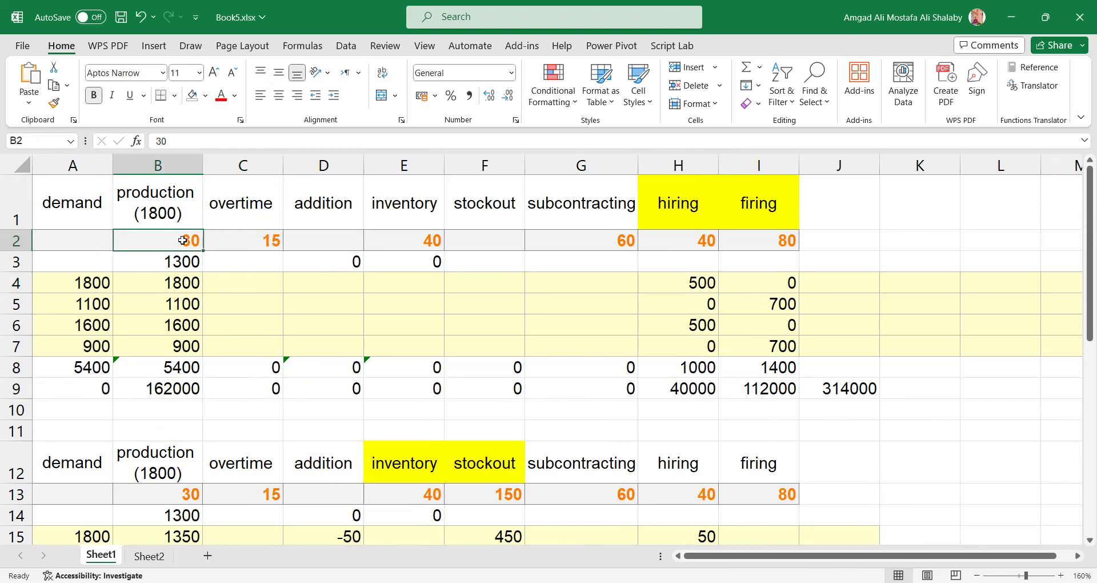
left_click(422, 243)
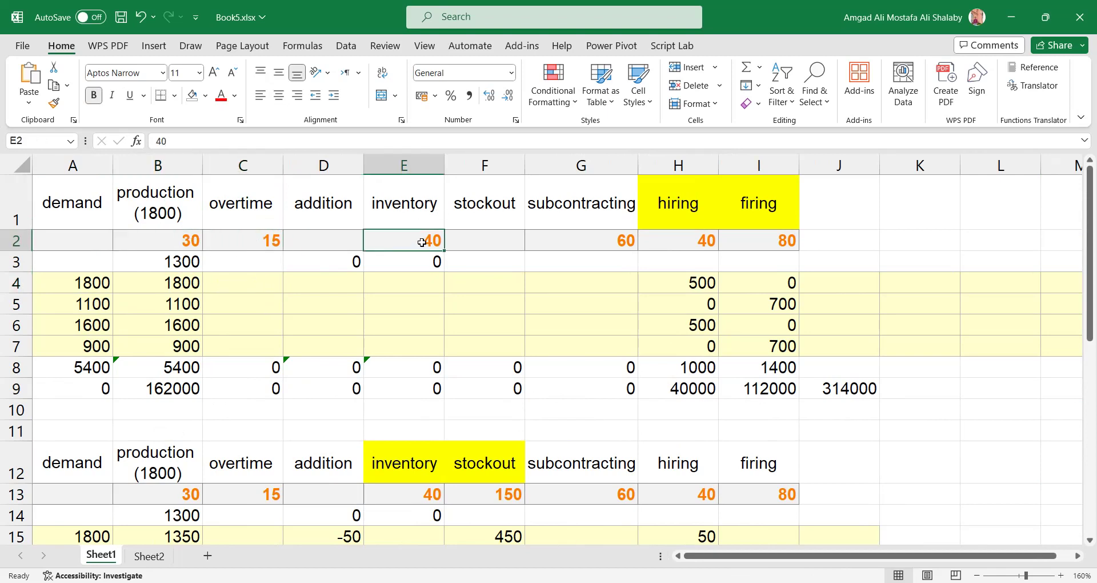
left_click(628, 236)
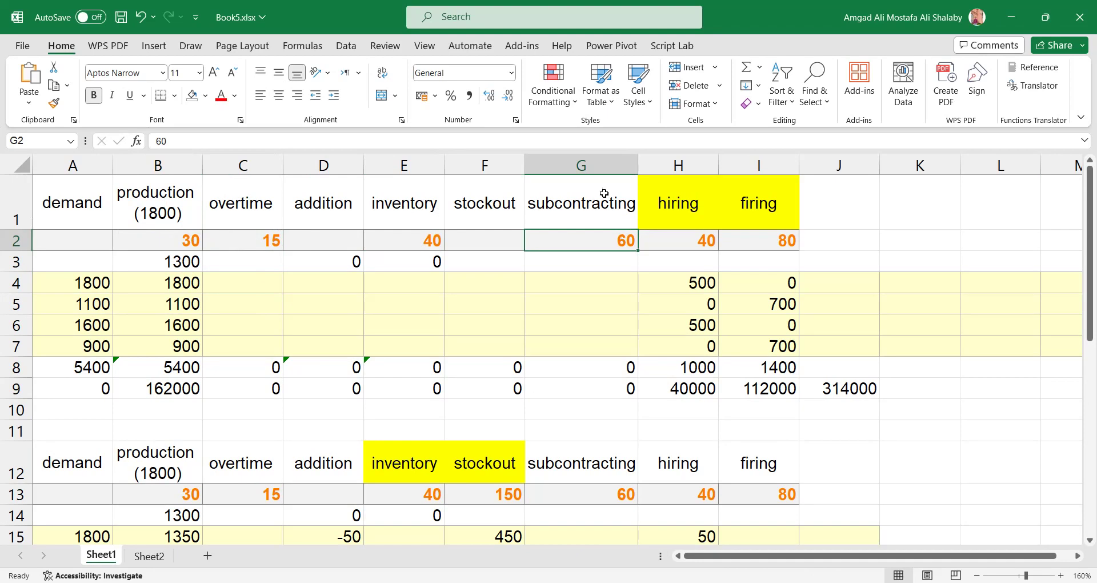
left_click(692, 240)
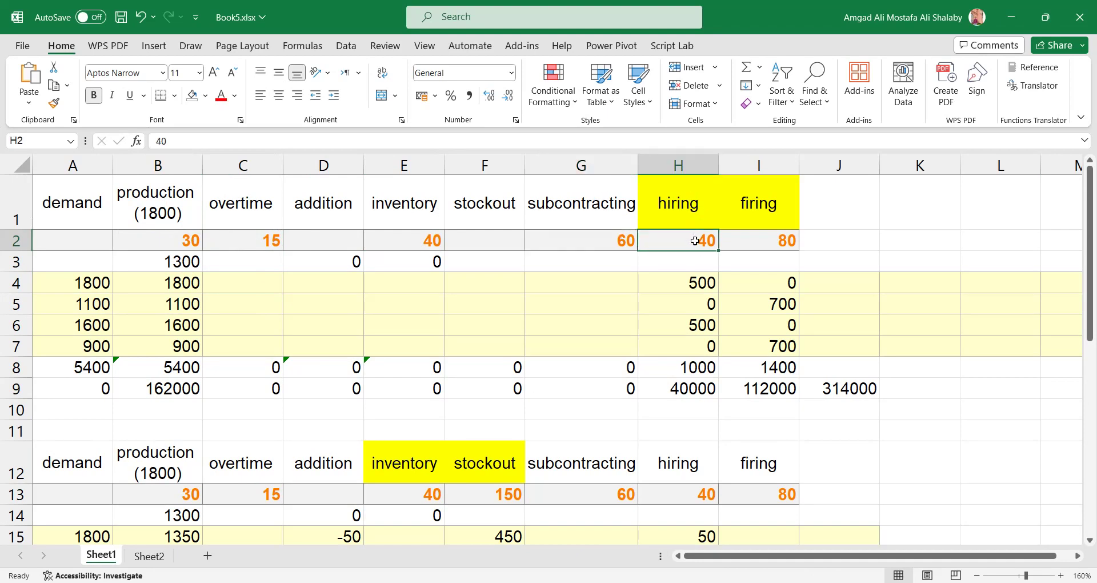
left_click(752, 240)
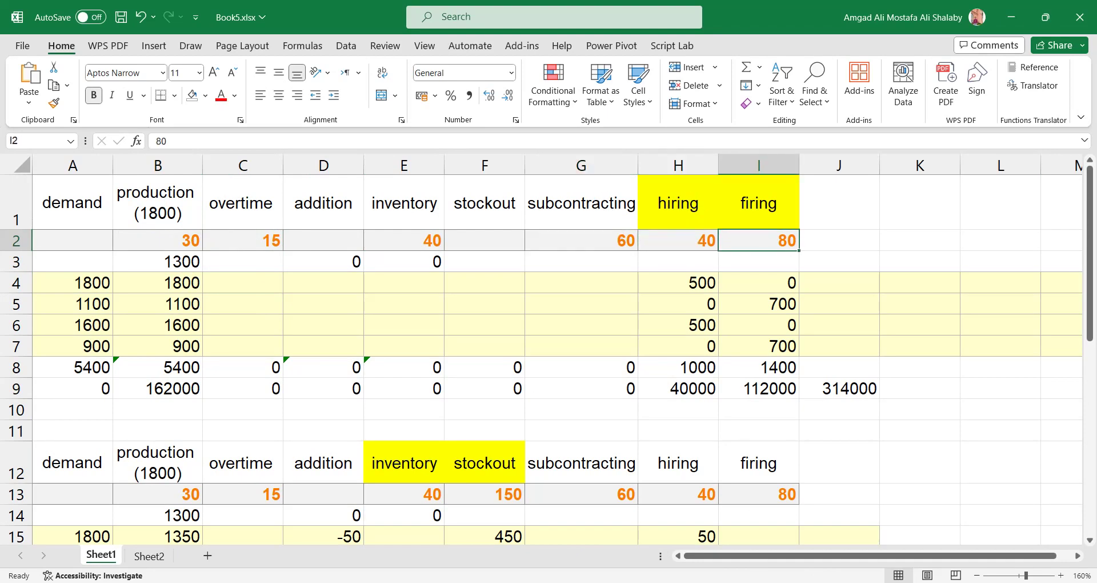
Switch to the problem PDF to check the cost lines from inventory holding to regular-time capacity, and return to the Excel workbook
mouse_move(769, 582)
key("alt+Tab")
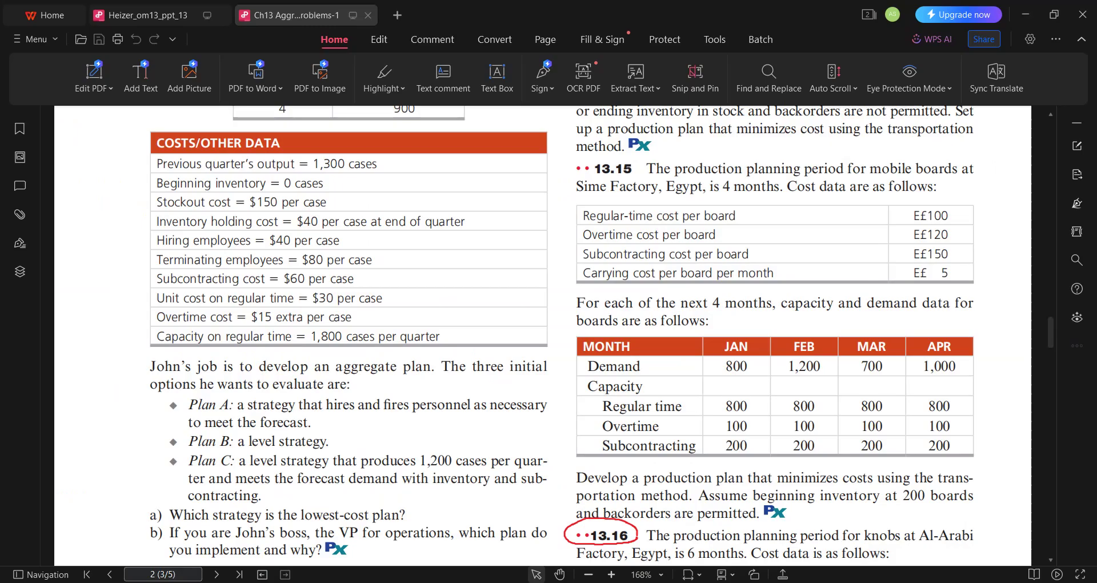
scroll(342, 256, "up", 1)
left_click_drag(296, 264, 371, 379)
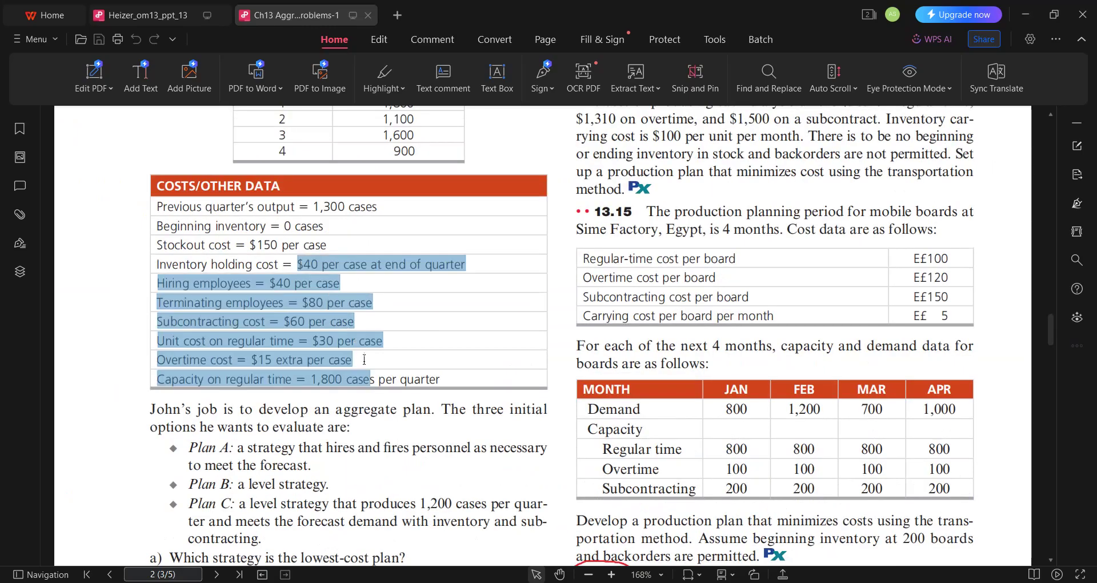
key("ctrl+c")
key("alt+Tab")
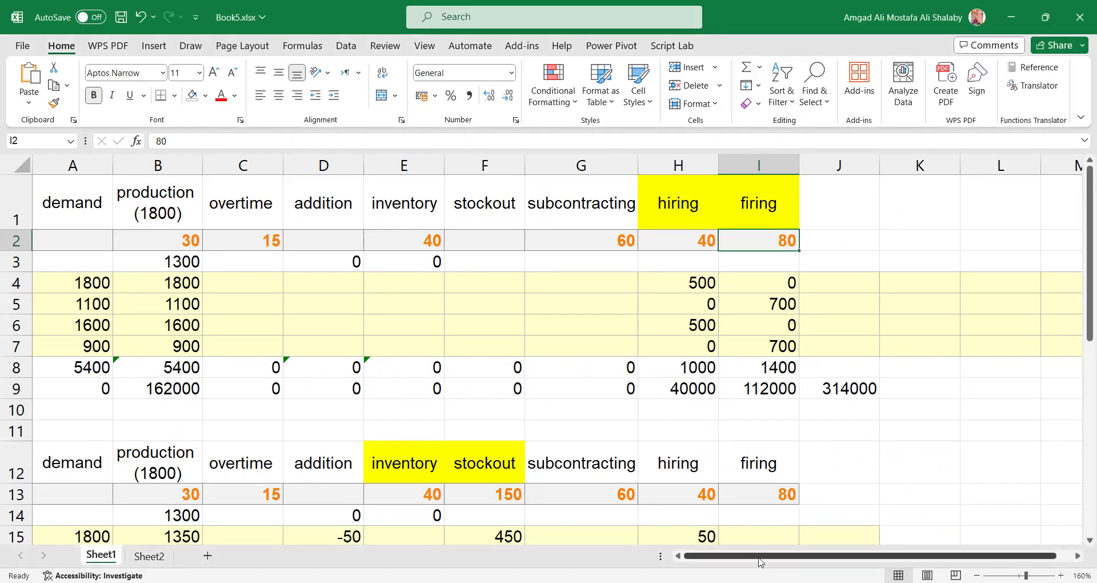
Review the hiring and firing columns of Plan A against the inventory and subcontracting columns in the header row
left_click(656, 192)
left_click(756, 205)
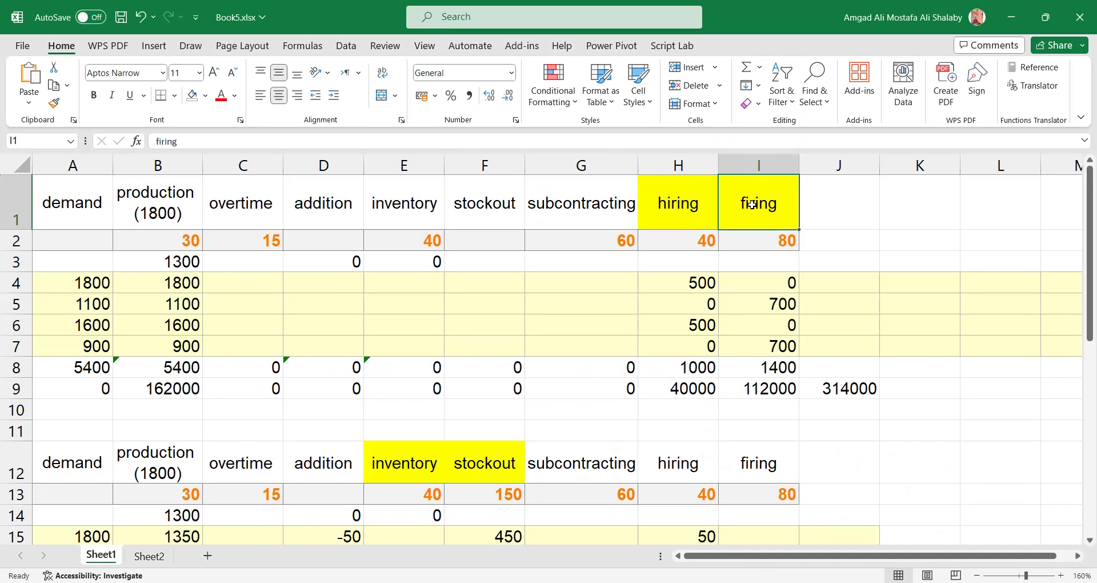
left_click(714, 209)
left_click(433, 209)
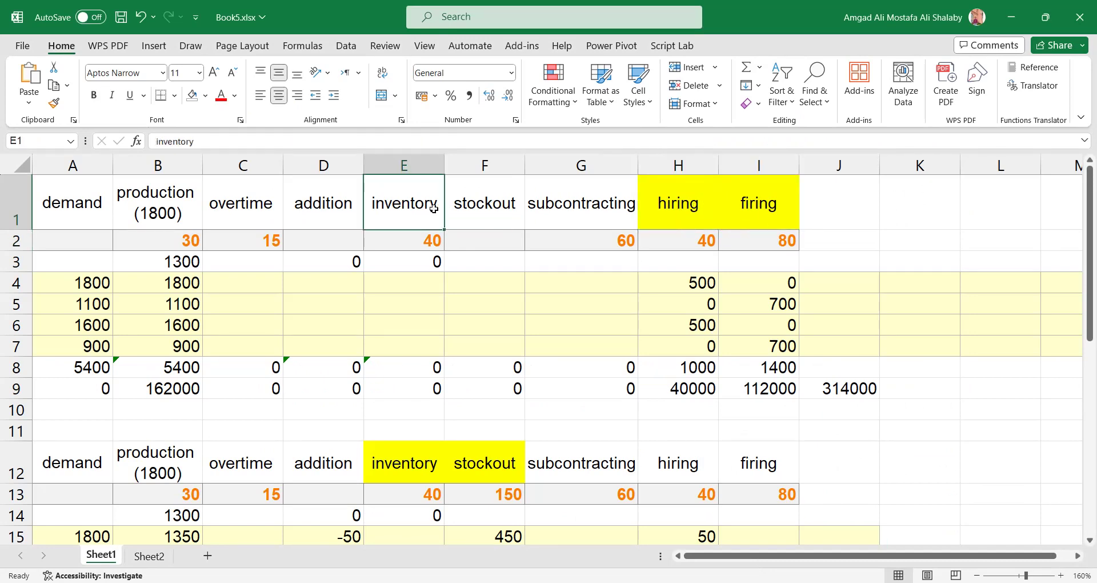
left_click(597, 207)
left_click(424, 214)
Examine the four quarterly production values of Plan A and the formula that sums them
left_click(174, 287)
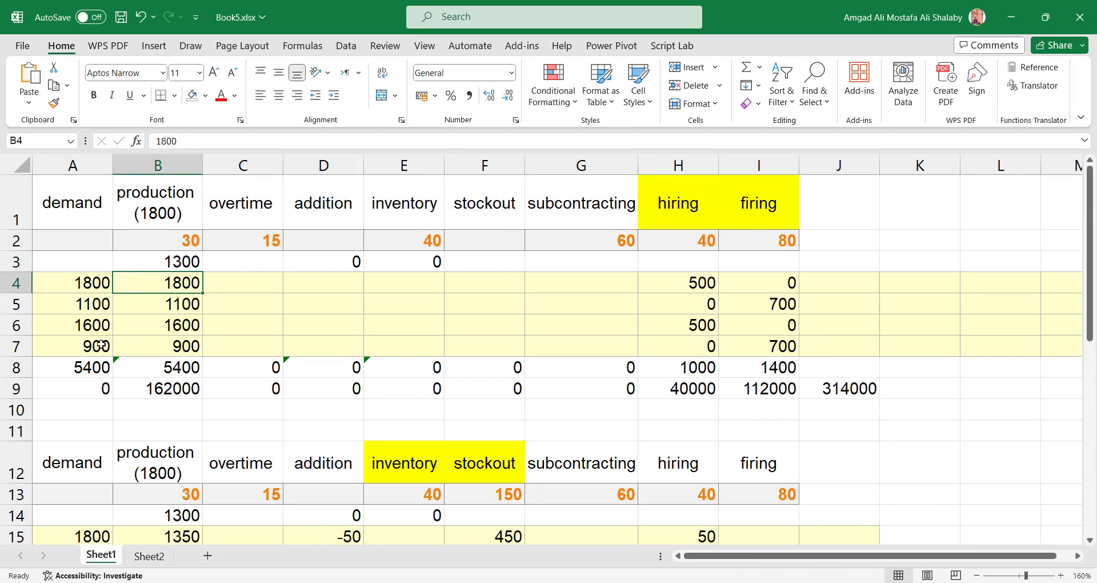
left_click_drag(175, 287, 184, 359)
left_click(184, 358)
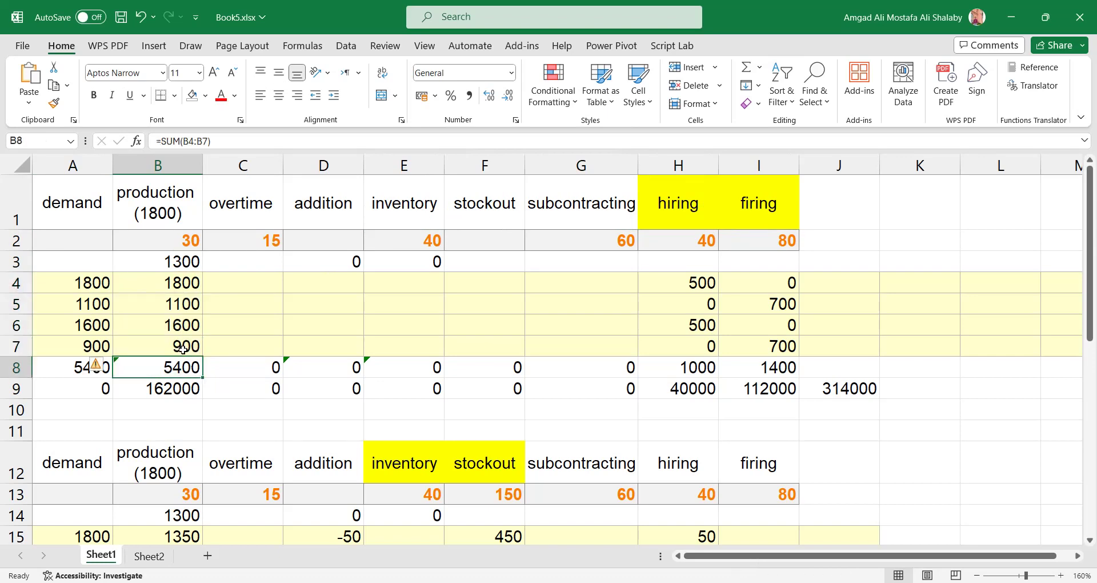
left_click_drag(172, 281, 177, 343)
Examine row 3, the starting row with the previous quarter's output and opening inventory, across the first plan table
left_click_drag(80, 267, 772, 264)
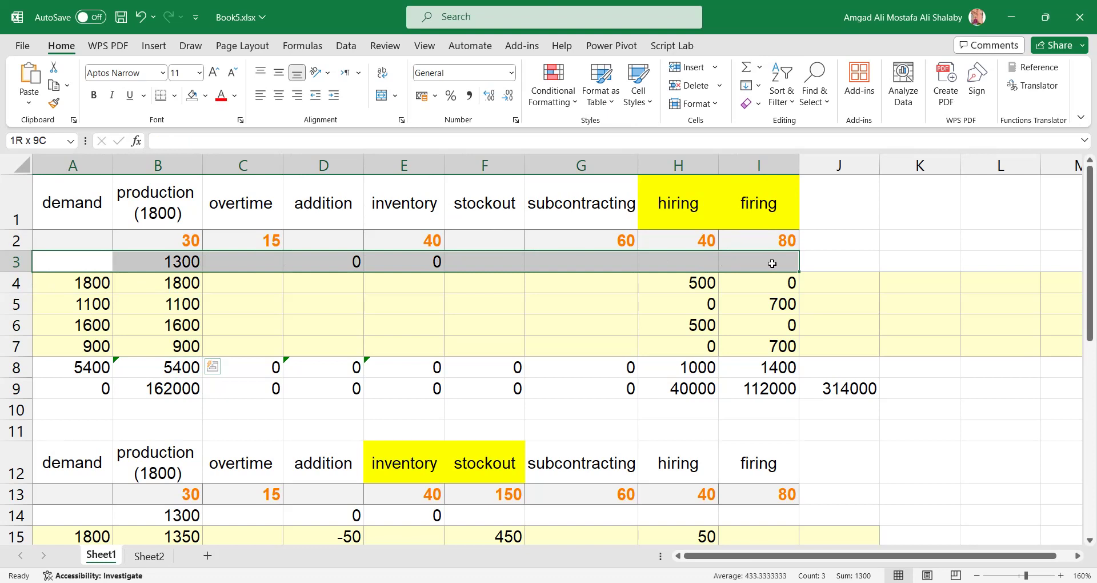
left_click(17, 262)
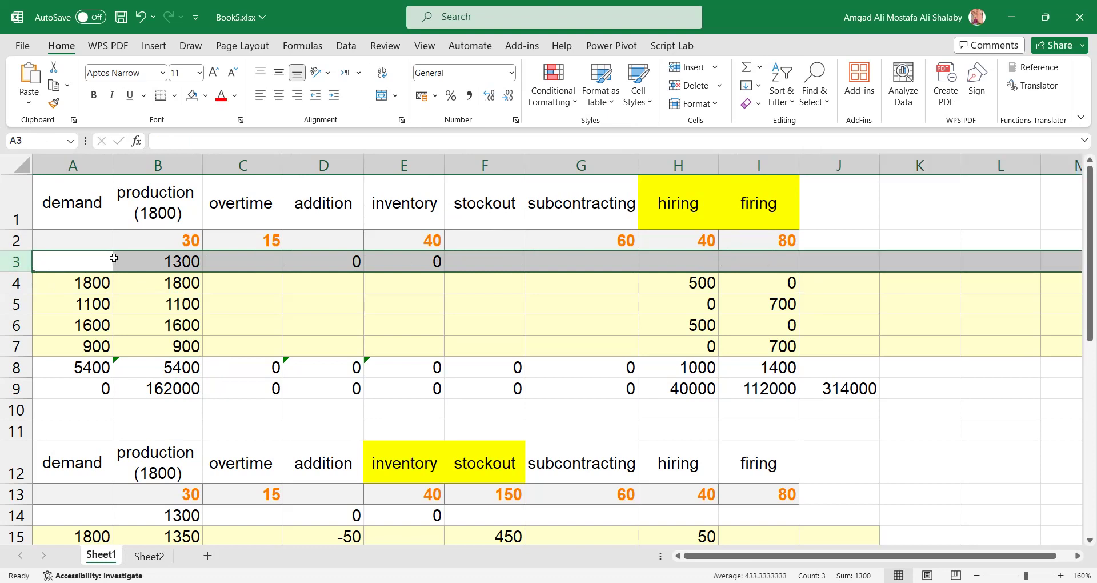
left_click(888, 262)
left_click(804, 264)
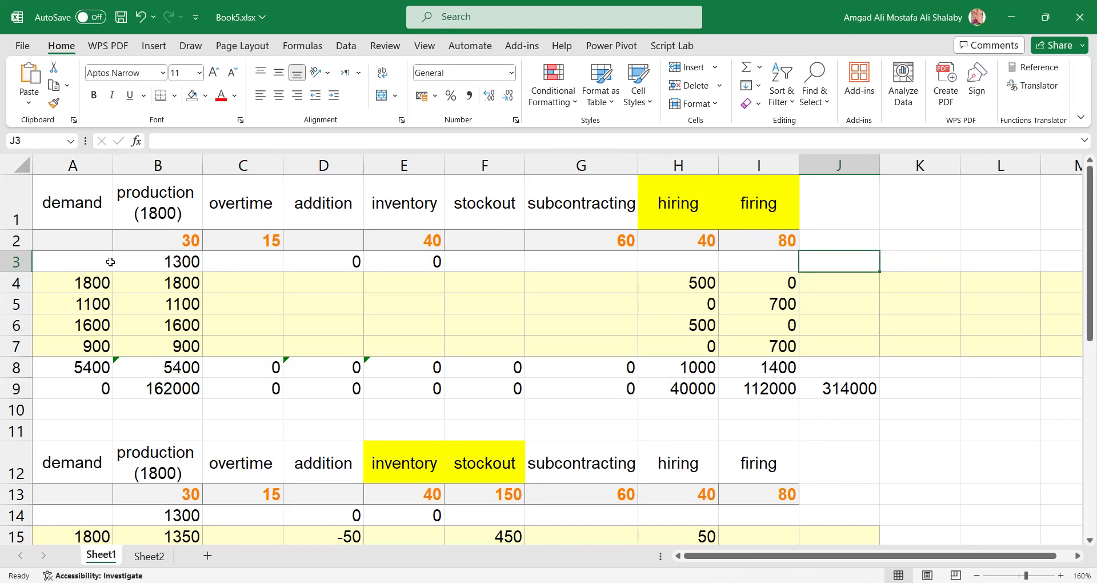
left_click_drag(104, 260, 743, 260)
Trace Plan A's regular production cost in B9 from the quarterly production total and the unit cost
left_click_drag(140, 286, 157, 349)
left_click(160, 363)
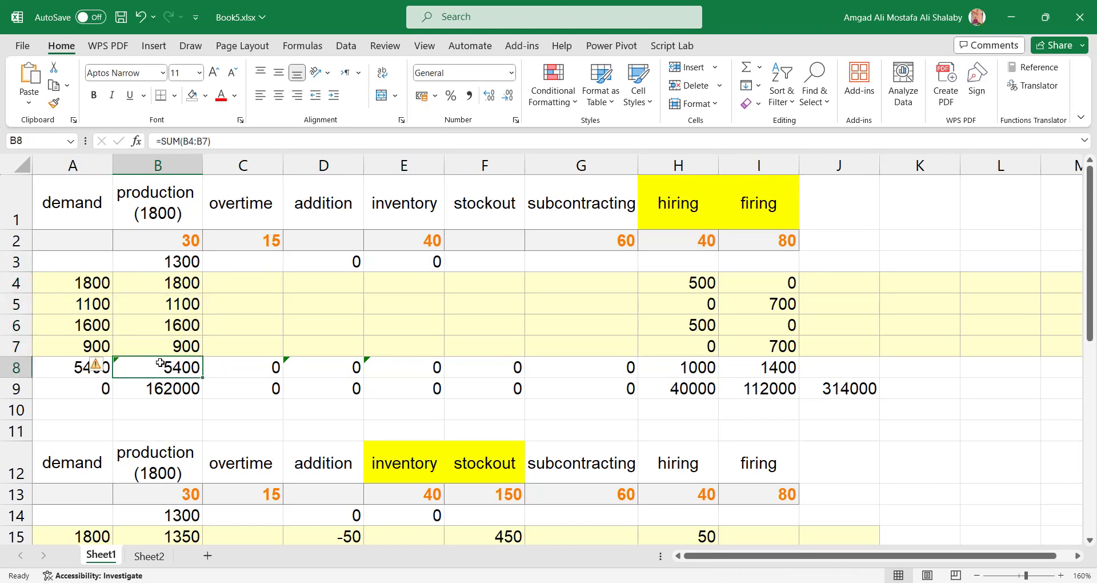
left_click(171, 390)
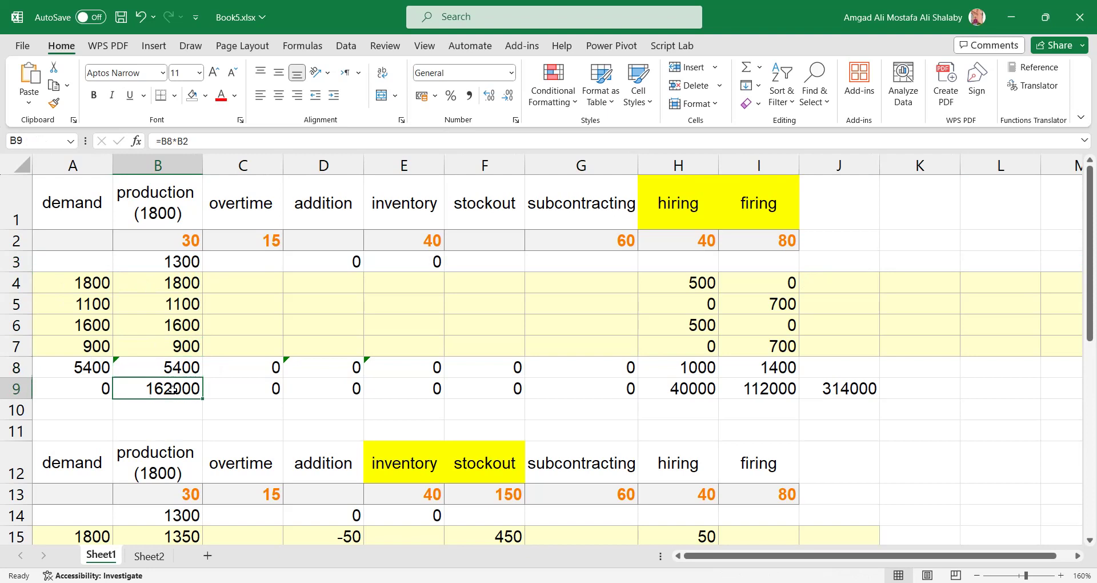
left_click(195, 237)
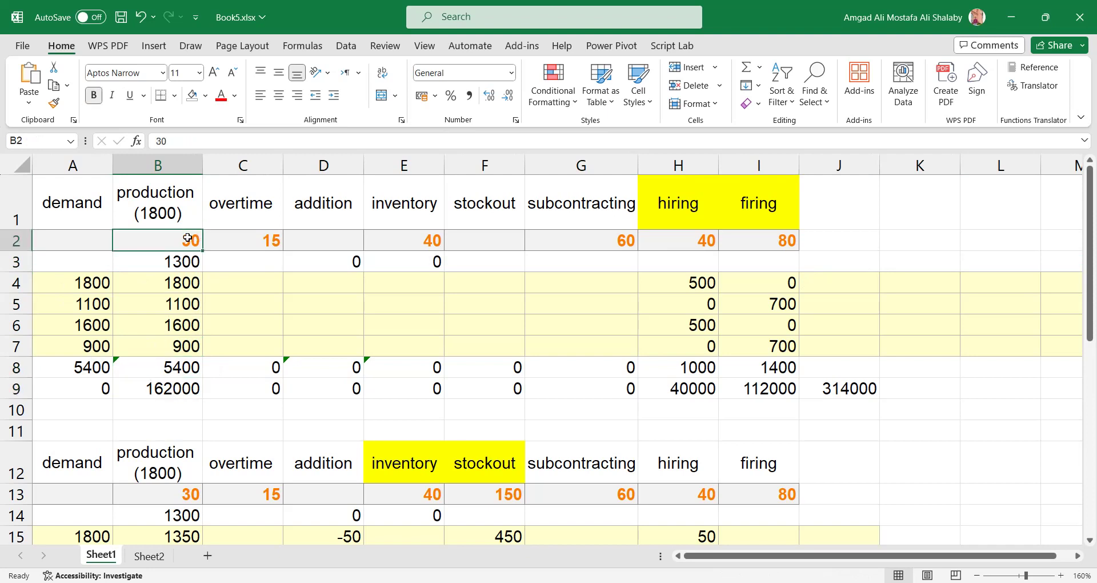
left_click(185, 383)
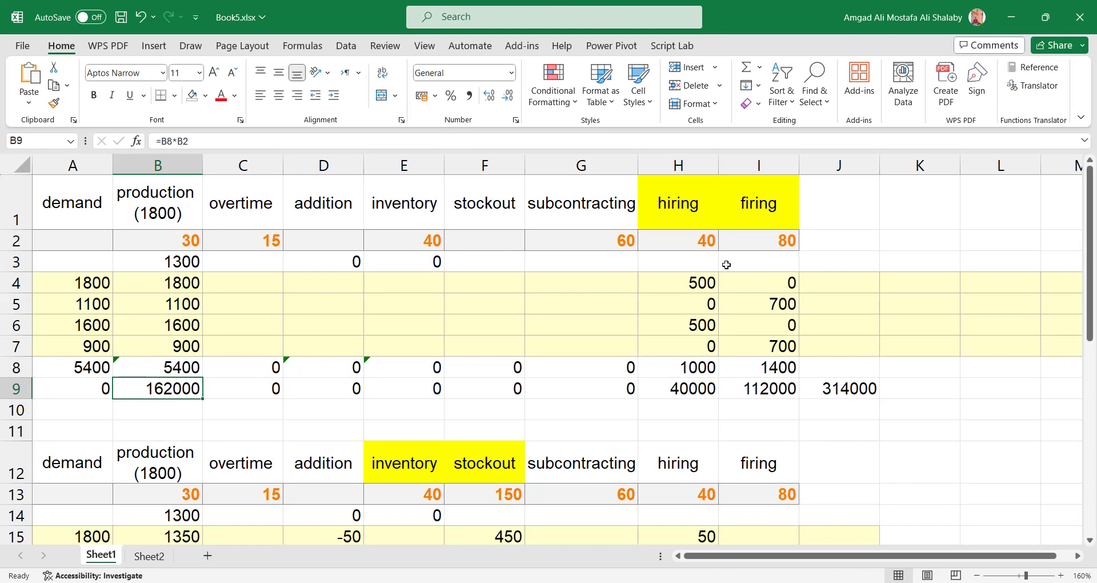
Check the previous quarter's output against the problem PDF and compare it with first-quarter production and hiring in the workbook
left_click(162, 280)
left_click(193, 263)
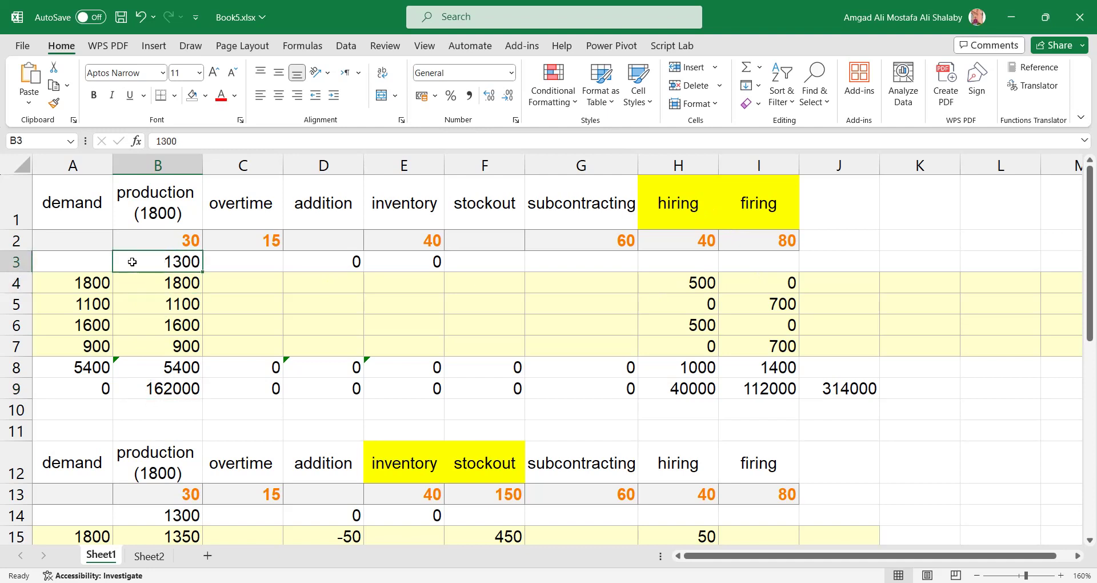
mouse_move(707, 582)
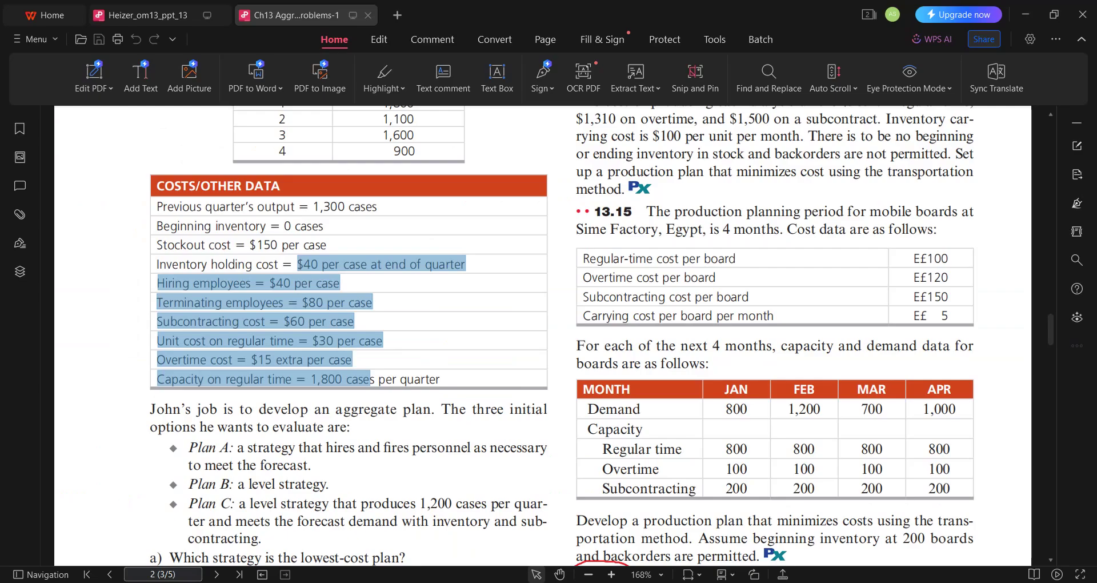
left_click(772, 582)
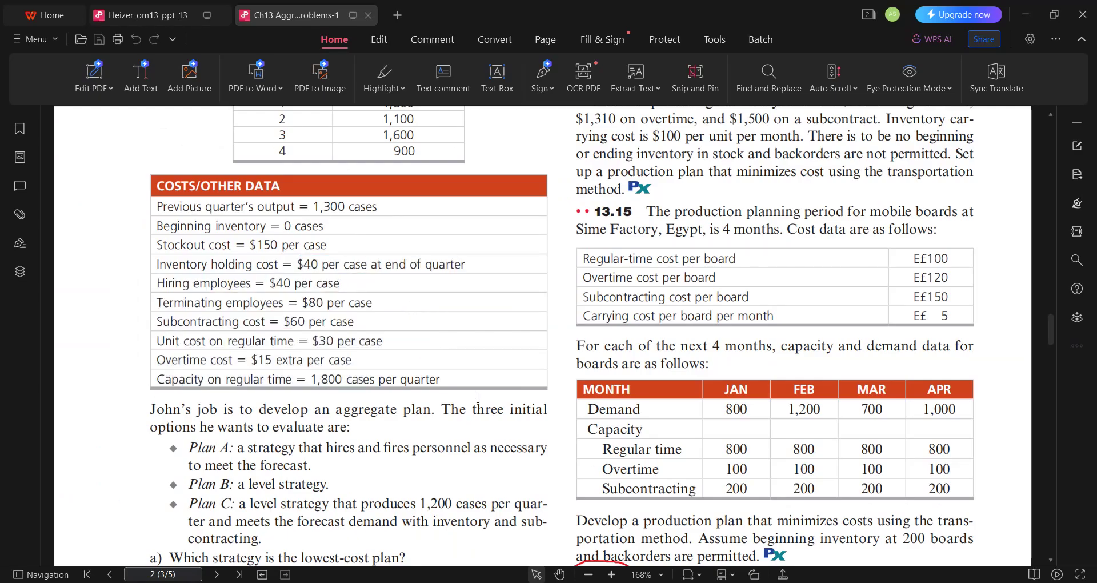
left_click(706, 582)
left_click(163, 285)
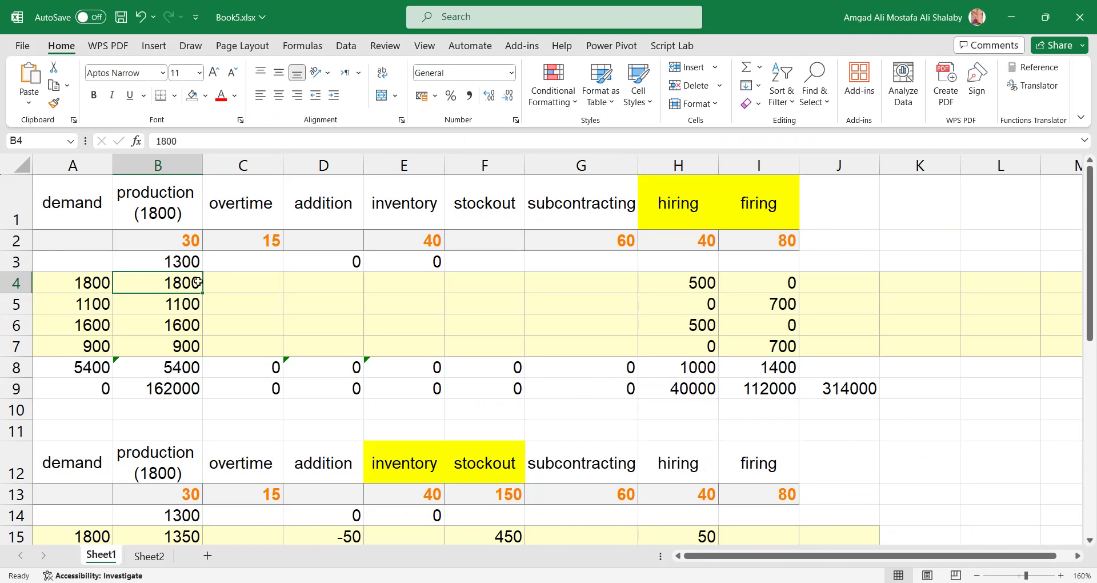
left_click(702, 283)
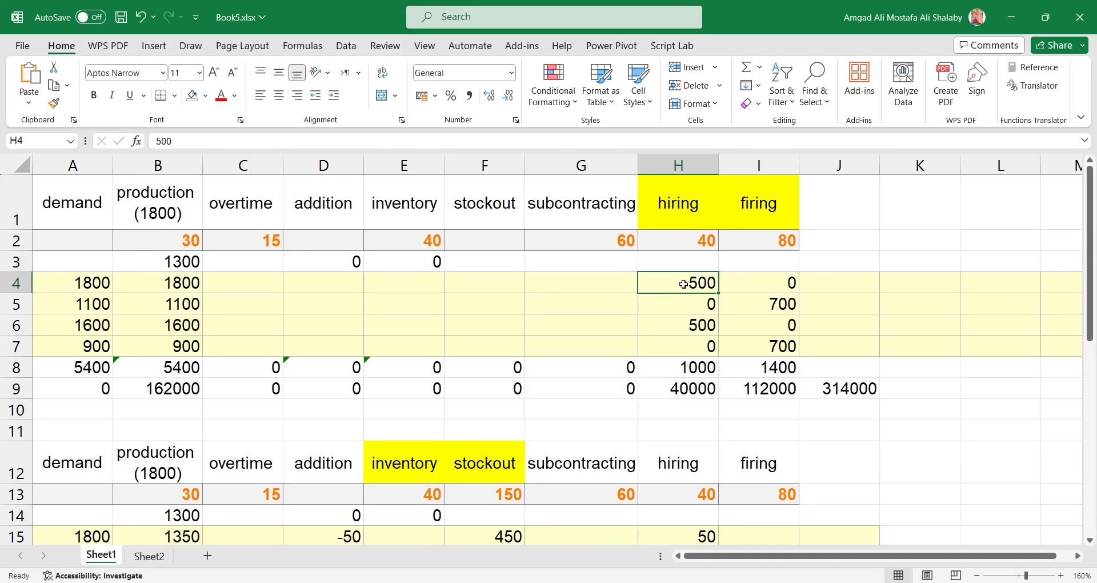
Compare the production changes in the second and third quarters with the second-quarter firing and third-quarter hiring values
left_click(181, 303)
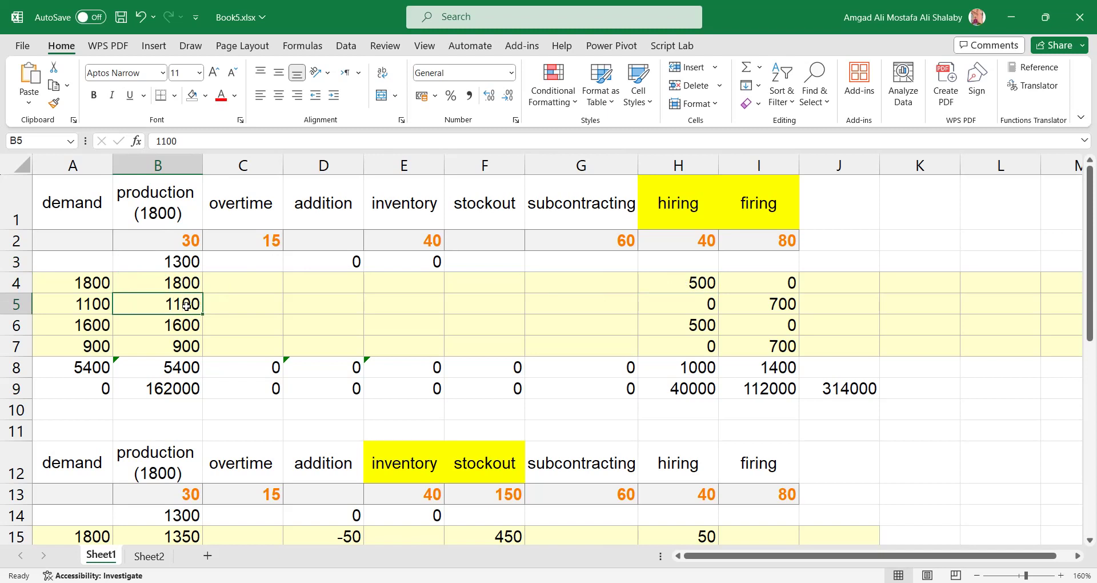
left_click(789, 304)
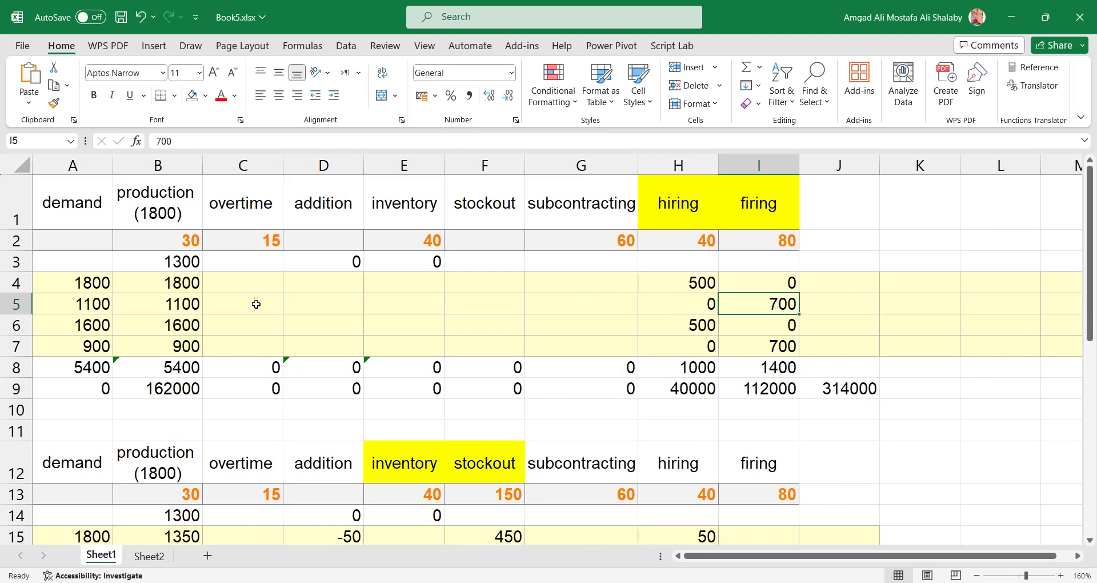
left_click(186, 322)
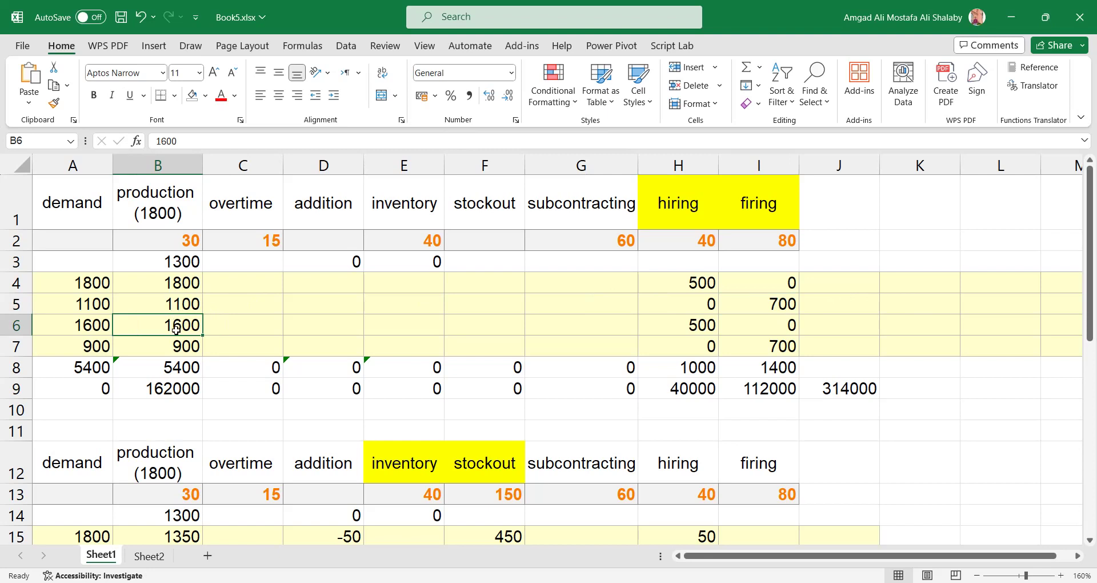
left_click(177, 307)
left_click(187, 327)
left_click(715, 327)
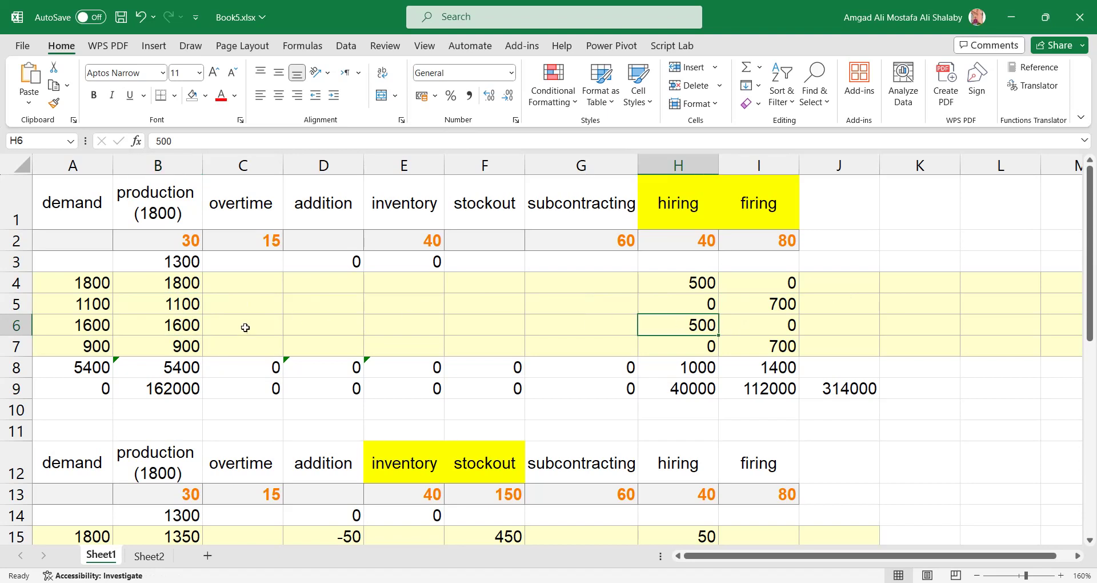
Compare the production change from the third to the fourth quarter with the fourth-quarter firing value
left_click(172, 342)
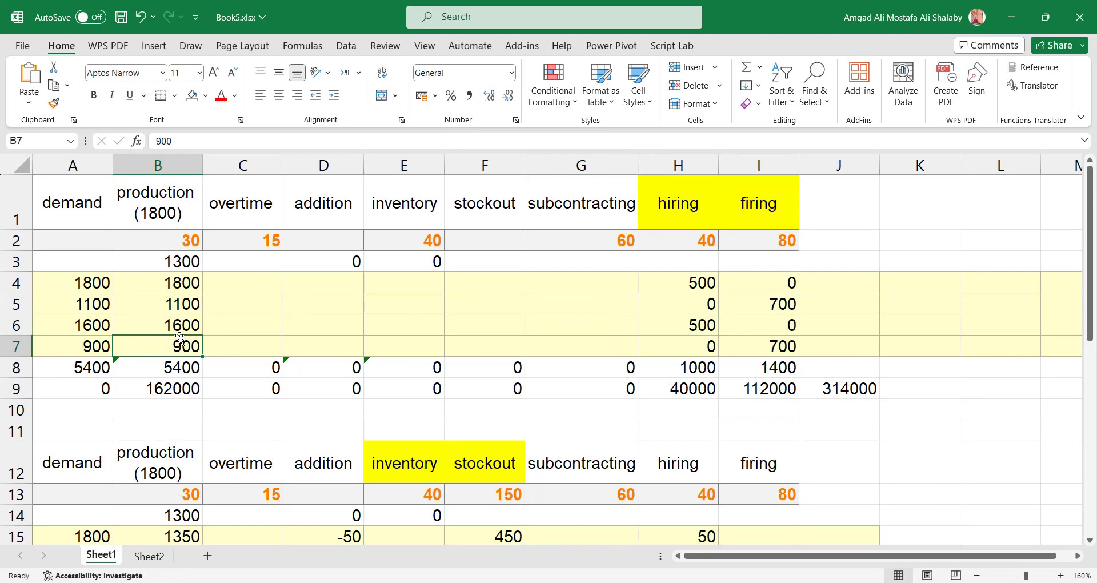
left_click(192, 322)
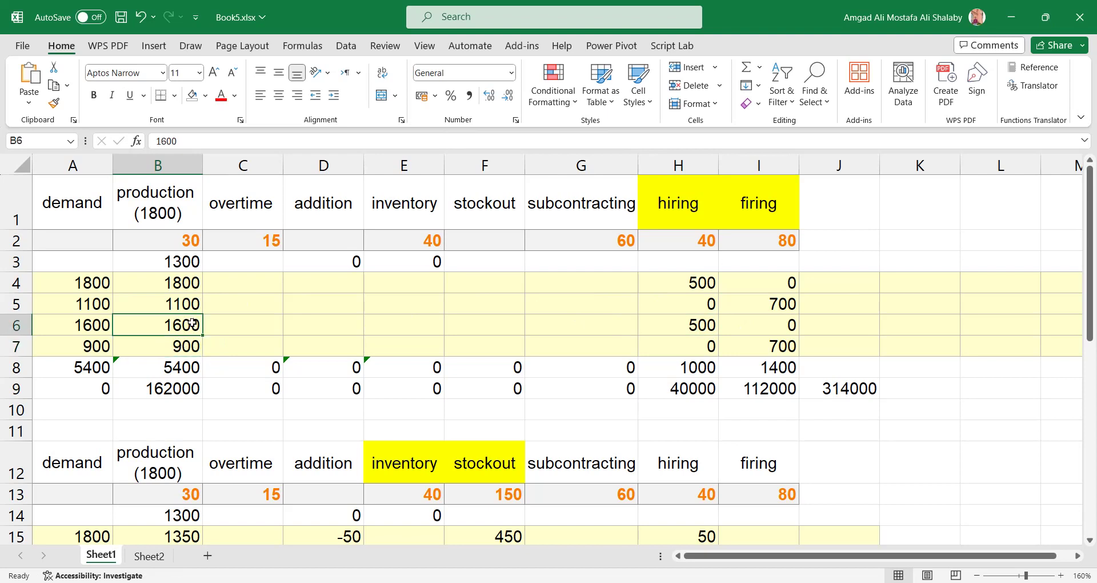
left_click(191, 343)
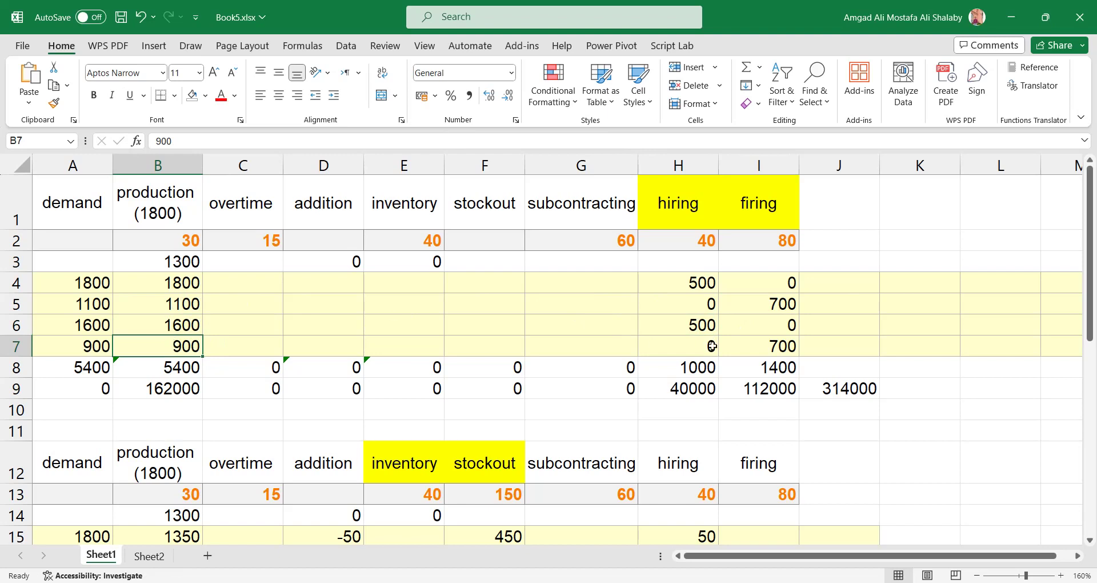
left_click(753, 346)
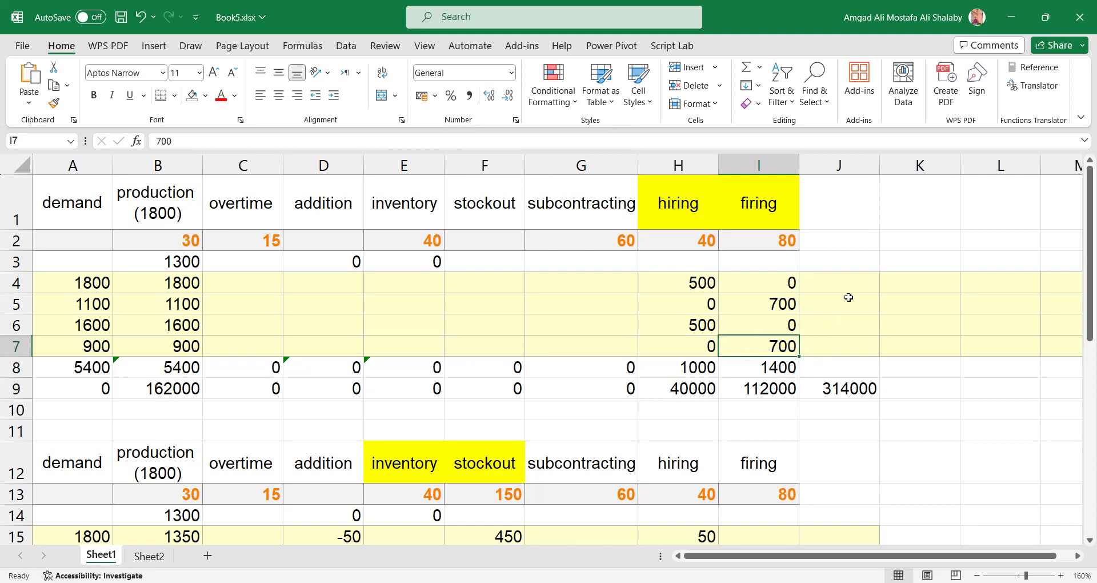
left_click(869, 247)
left_click(790, 345)
Trace Plan A's hiring cost in H9 from the quarterly hiring total and the unit hiring cost
left_click_drag(681, 293, 694, 342)
left_click(693, 366)
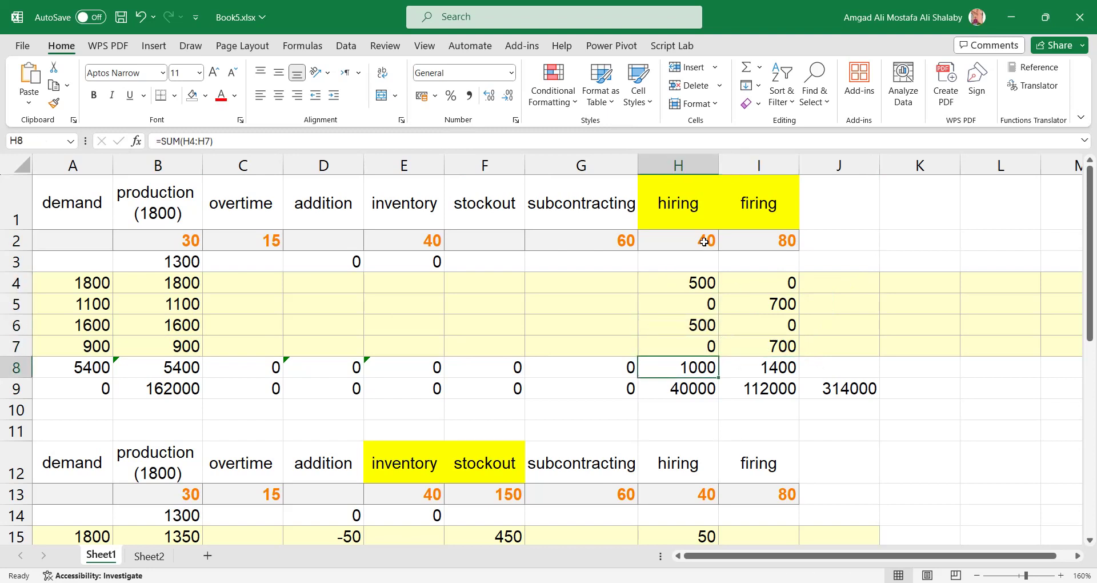
left_click(711, 387)
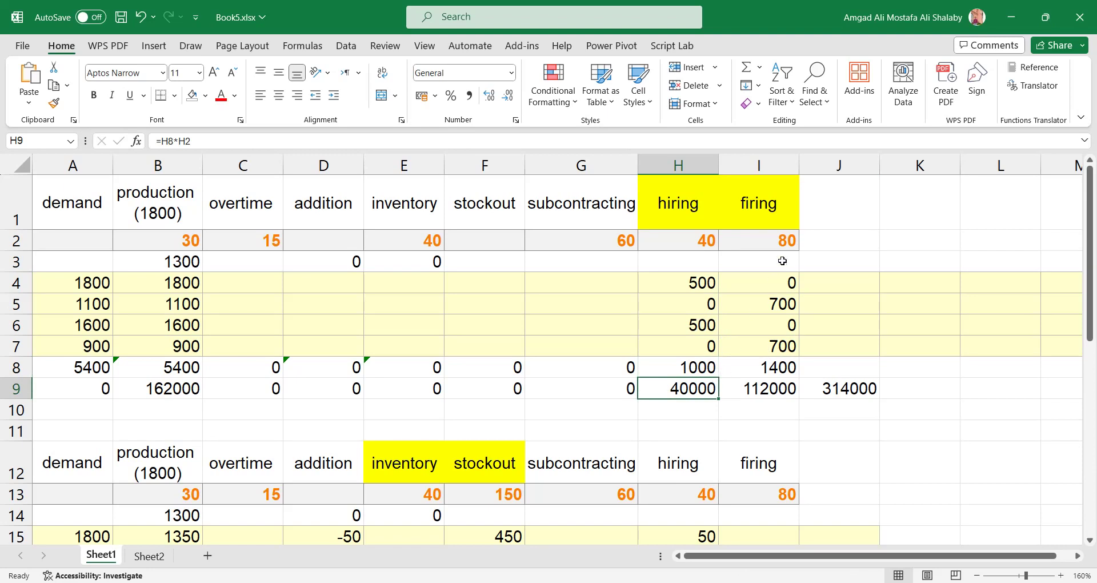
Trace Plan A's firing cost in I9 from the quarterly firing total and the unit firing cost
left_click(778, 313)
left_click(795, 351)
left_click(795, 367)
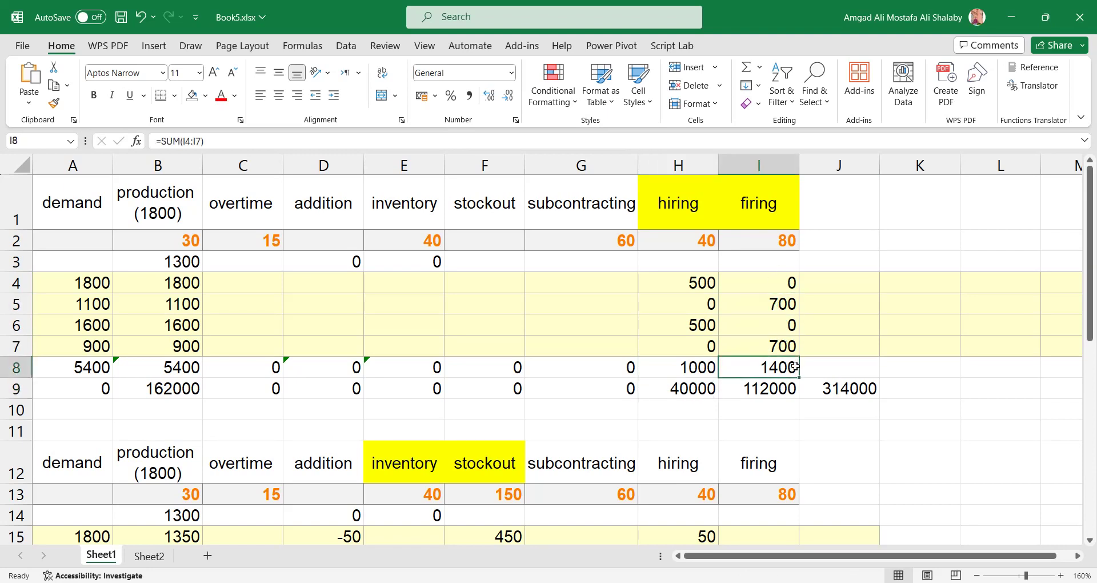
left_click(782, 241)
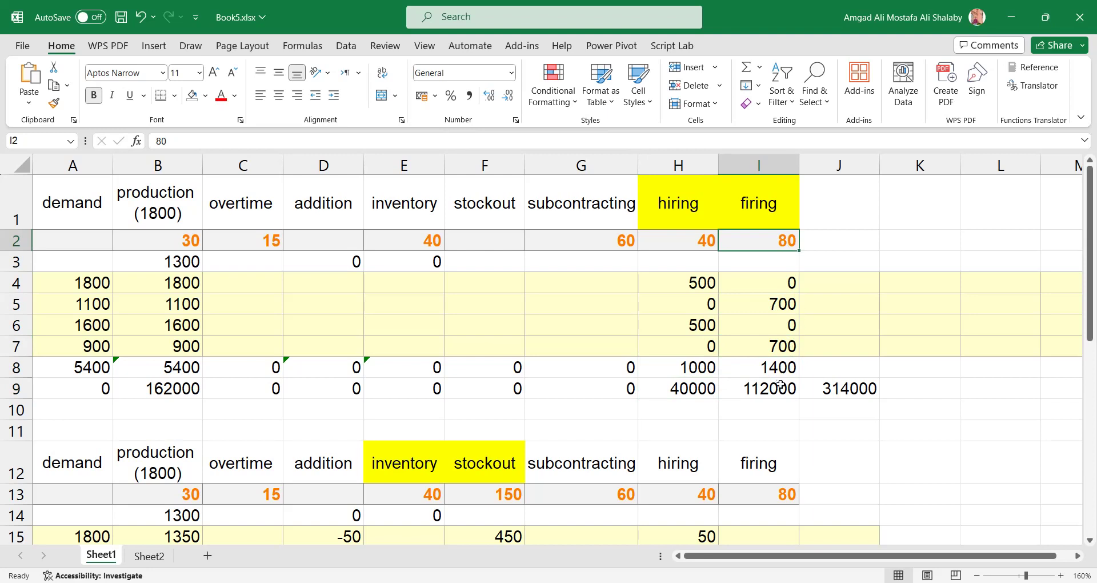
left_click(763, 393)
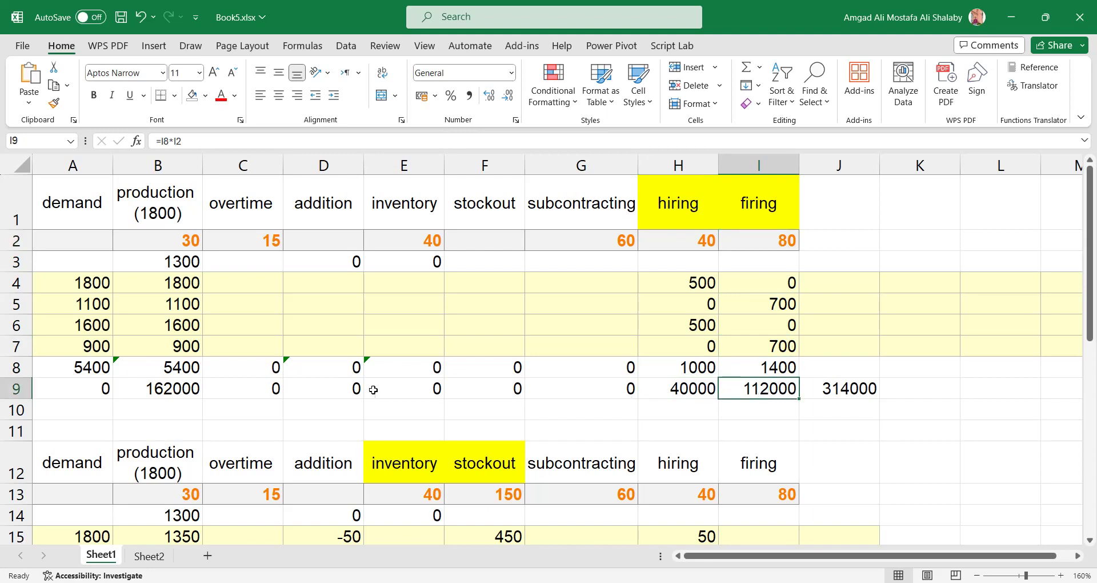
Compare the sum of Plan A's production, hiring and firing costs with the overall total in J9
left_click(180, 388)
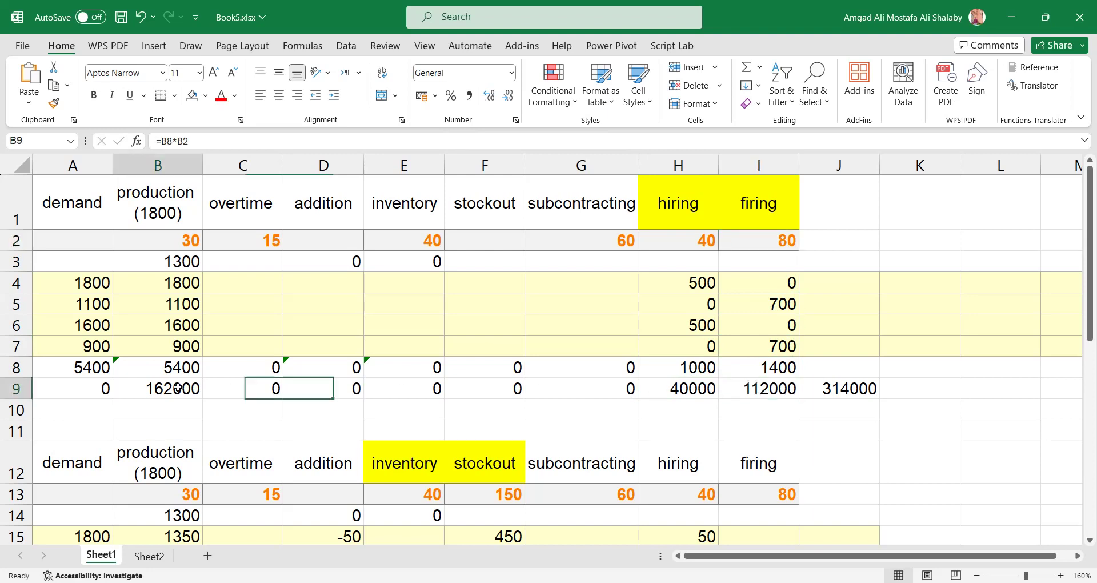
left_click(663, 389, "ctrl")
left_click(778, 387, "ctrl")
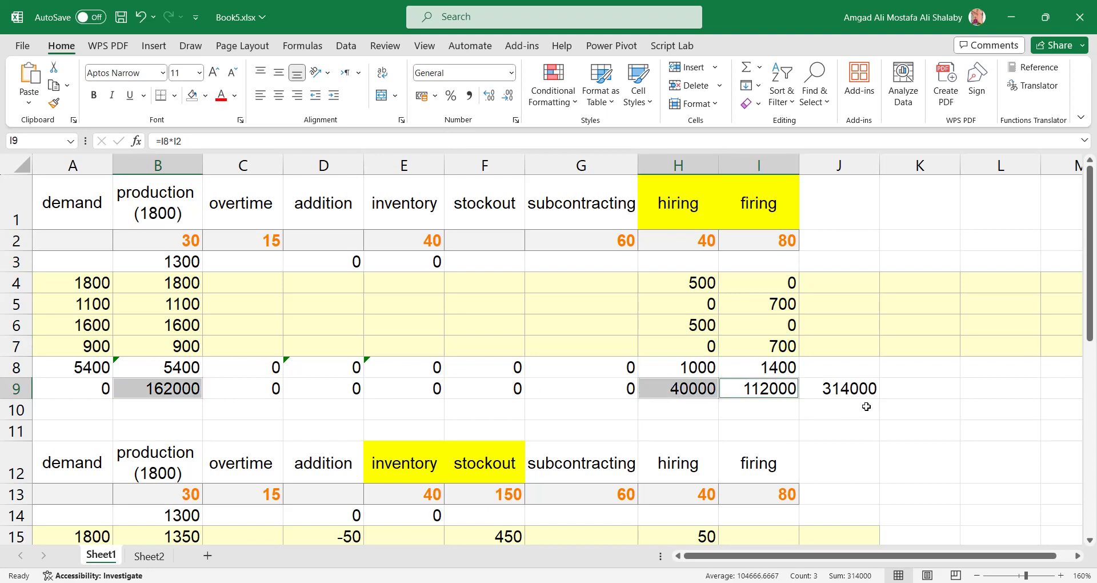
left_click(855, 390)
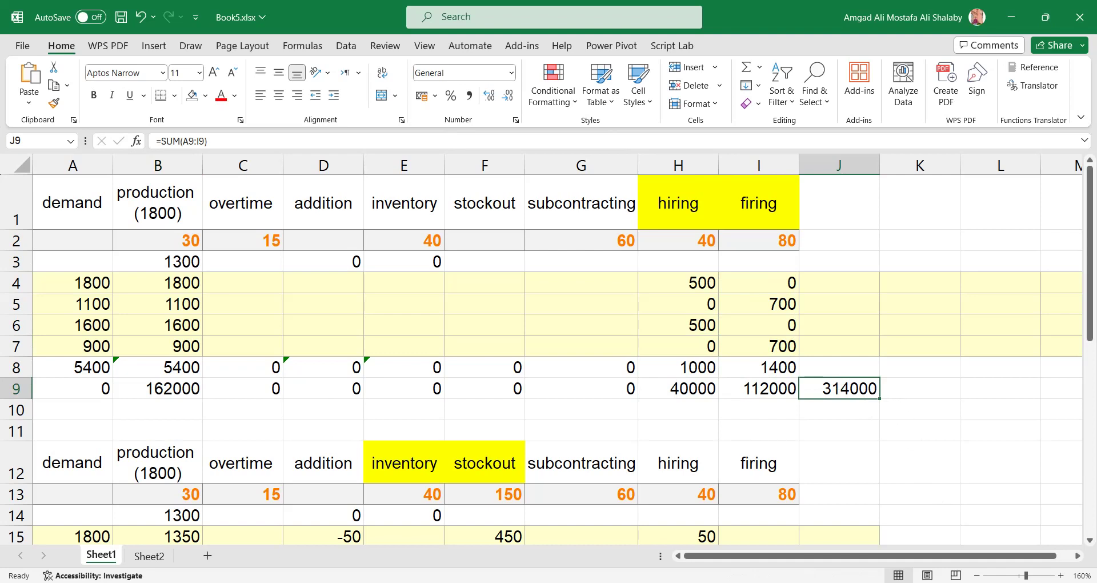
Read the Plan B strategy in the problem PDF and examine Plan B's quarterly production in B15:B18 of the workbook
key("alt+Tab")
scroll(210, 406, "down", 1)
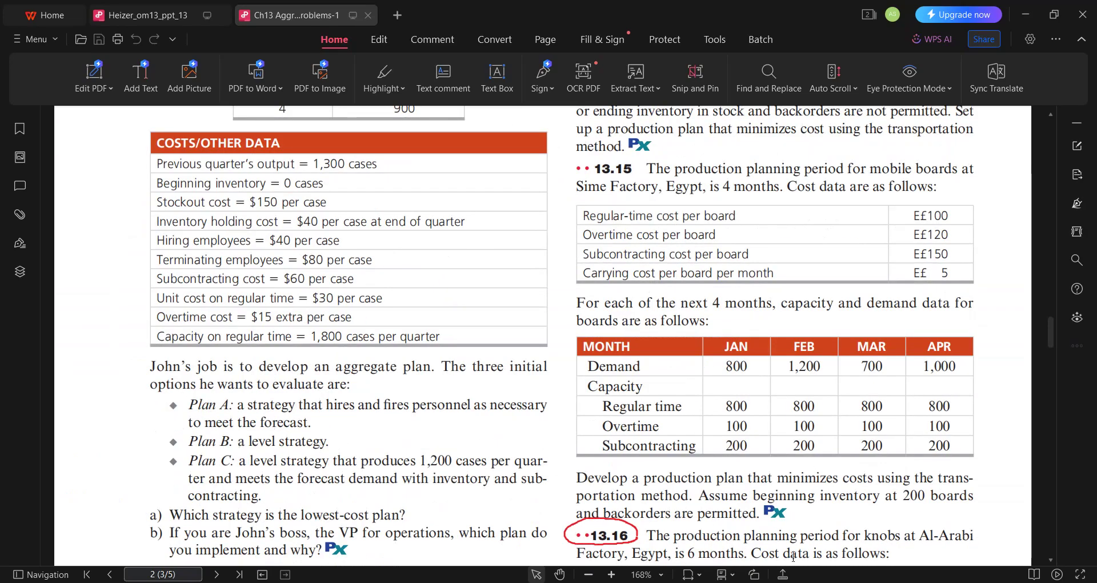
key("alt+Tab")
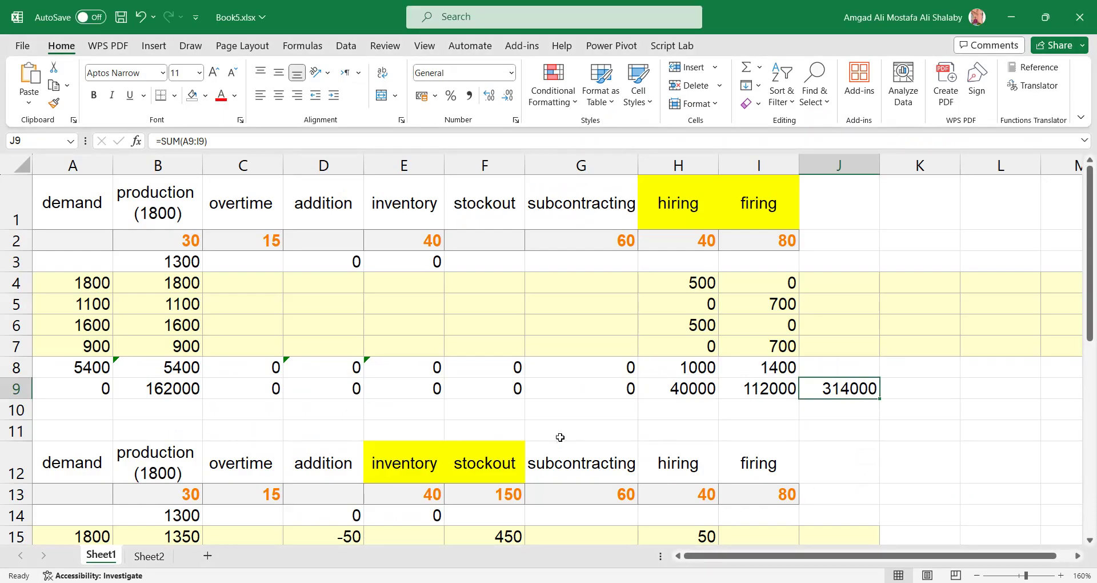
scroll(216, 355, "down", 4)
scroll(215, 355, "up", 3)
scroll(214, 380, "down", 2)
left_click_drag(181, 321, 180, 385)
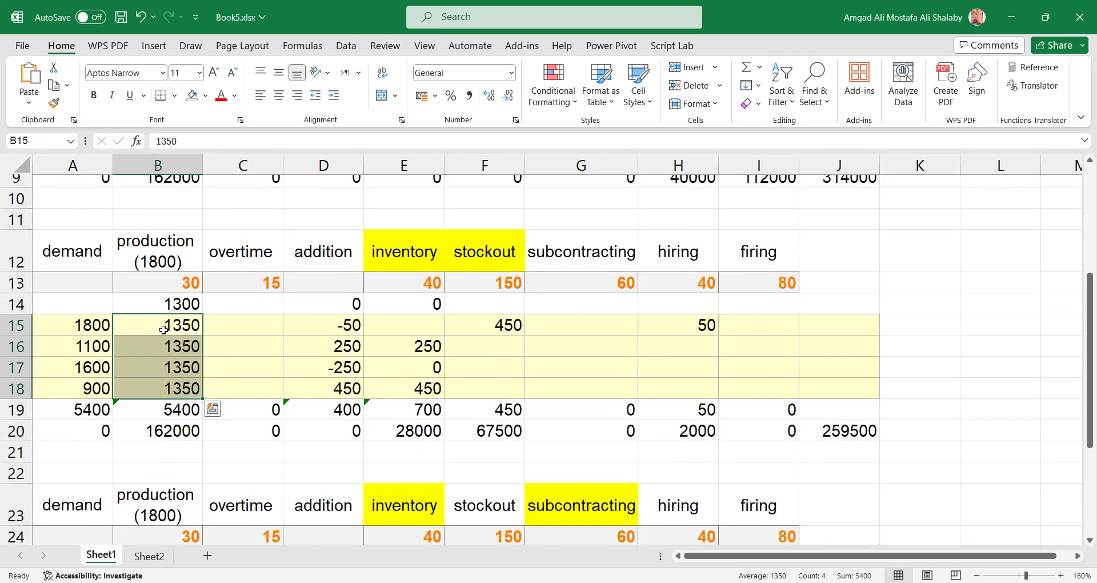
left_click(342, 456)
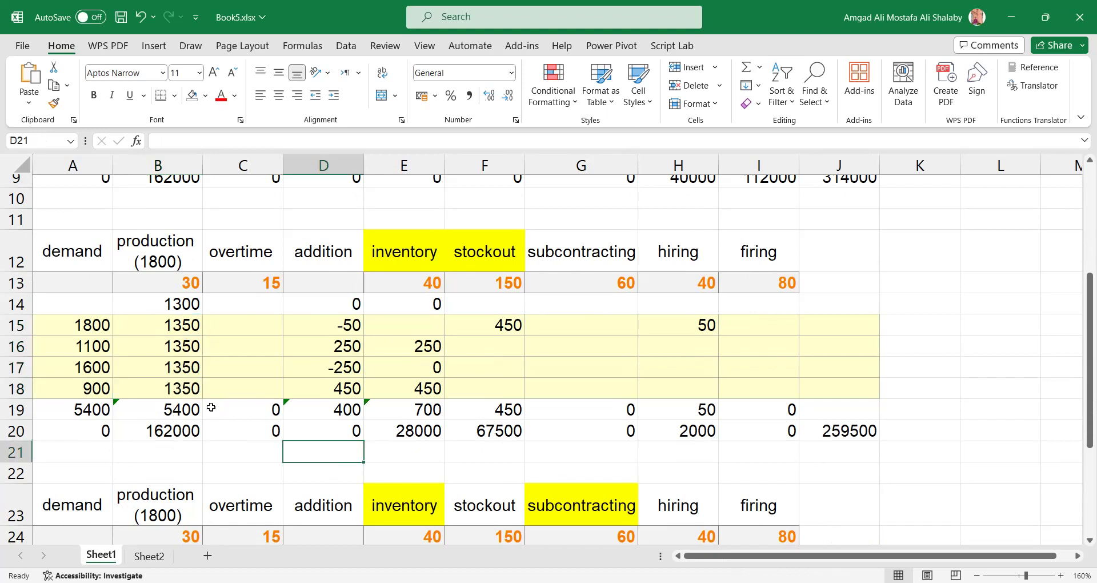
Check Plan B's quarterly demand in A15:A18 and how it is totalled in A19
left_click_drag(91, 329, 89, 389)
left_click_drag(85, 327, 84, 388)
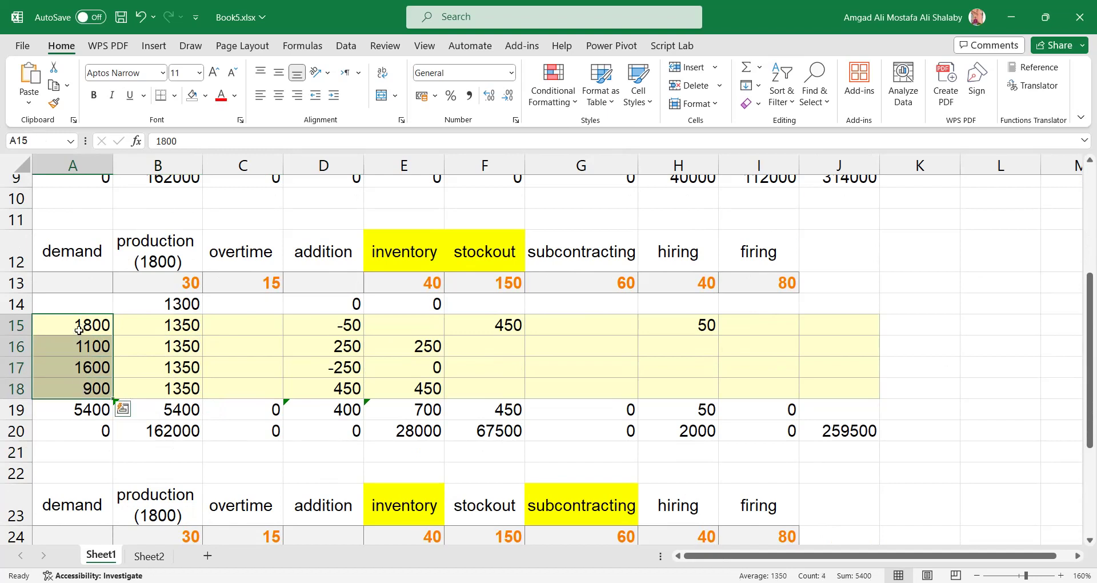
left_click(79, 324)
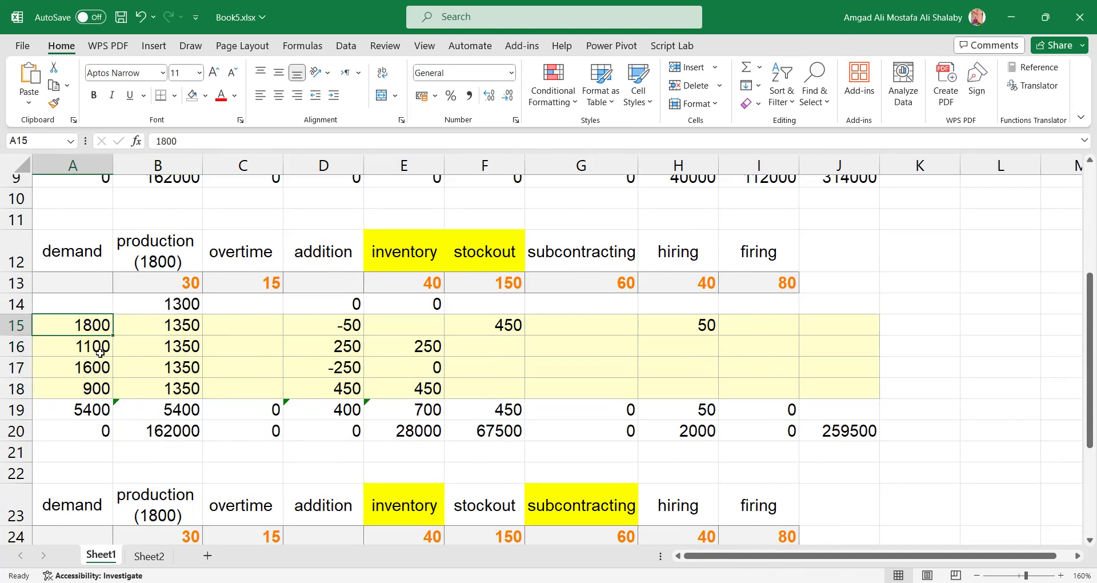
left_click(92, 347)
left_click(93, 367)
left_click(101, 391)
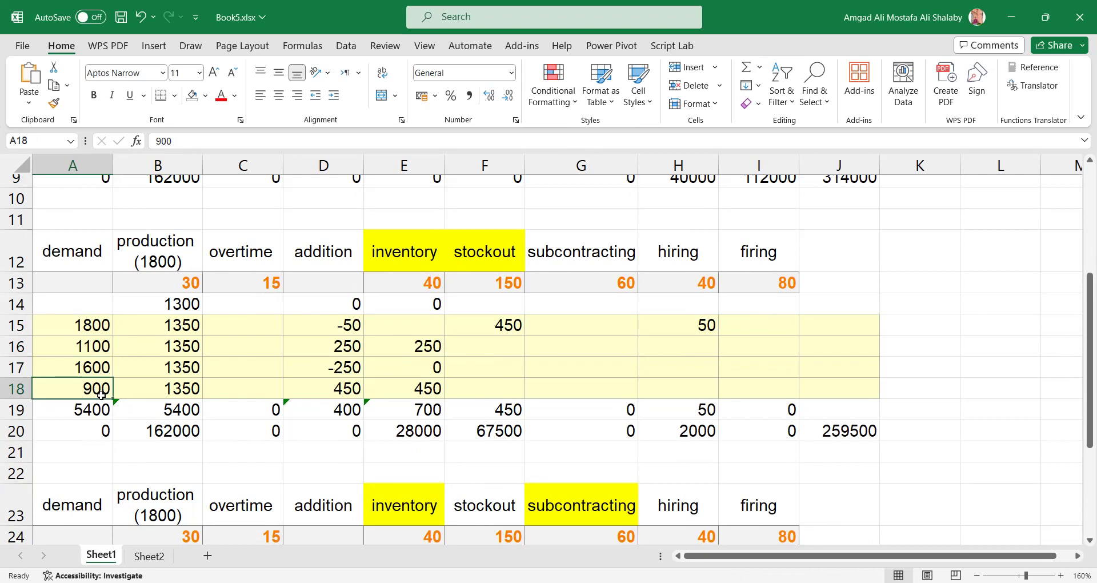
left_click(96, 416)
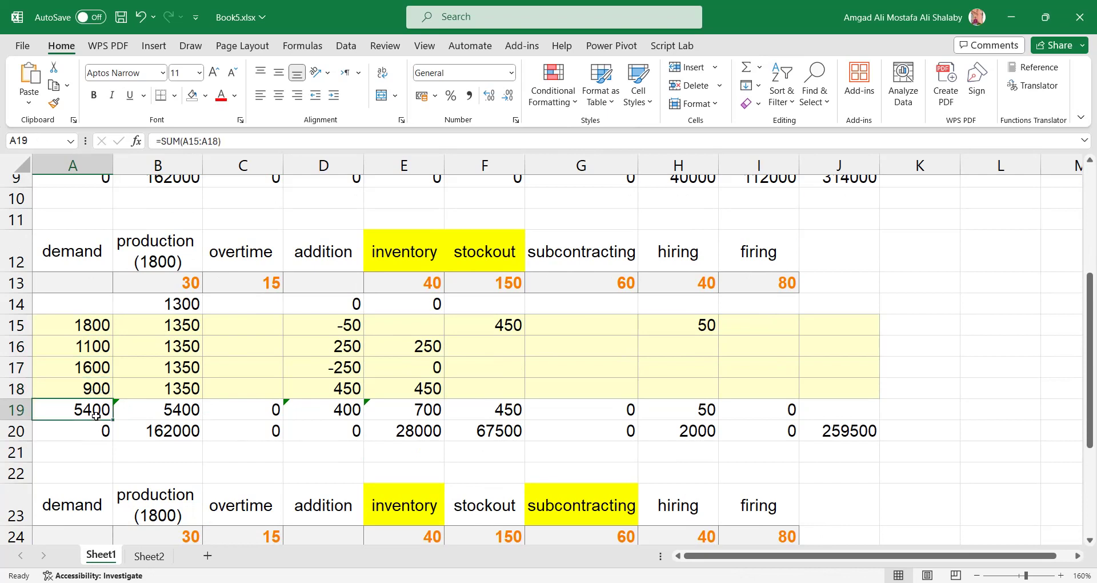
Compare Plan B's level production in B15:B18 with the total demand in A19
left_click_drag(159, 329, 161, 387)
left_click(92, 409)
left_click(153, 329)
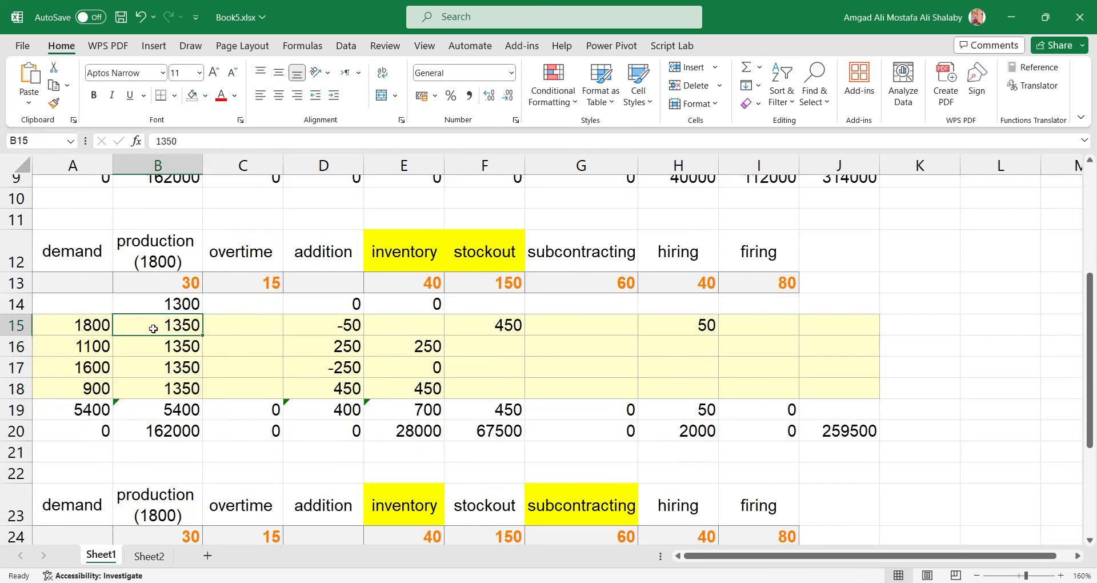
left_click_drag(156, 327, 157, 392)
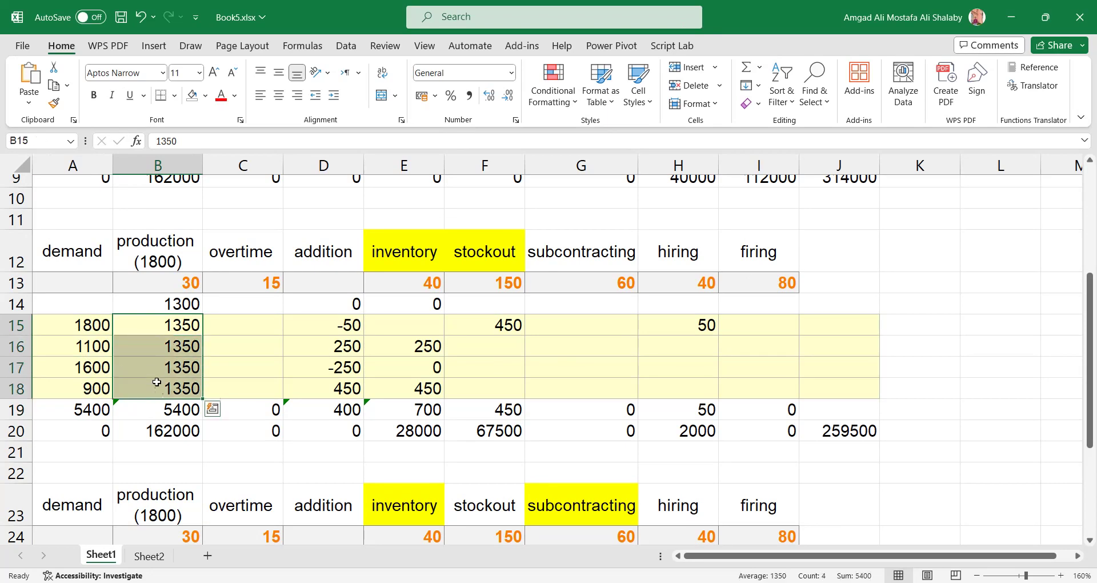
left_click(172, 343)
left_click_drag(163, 326, 165, 390)
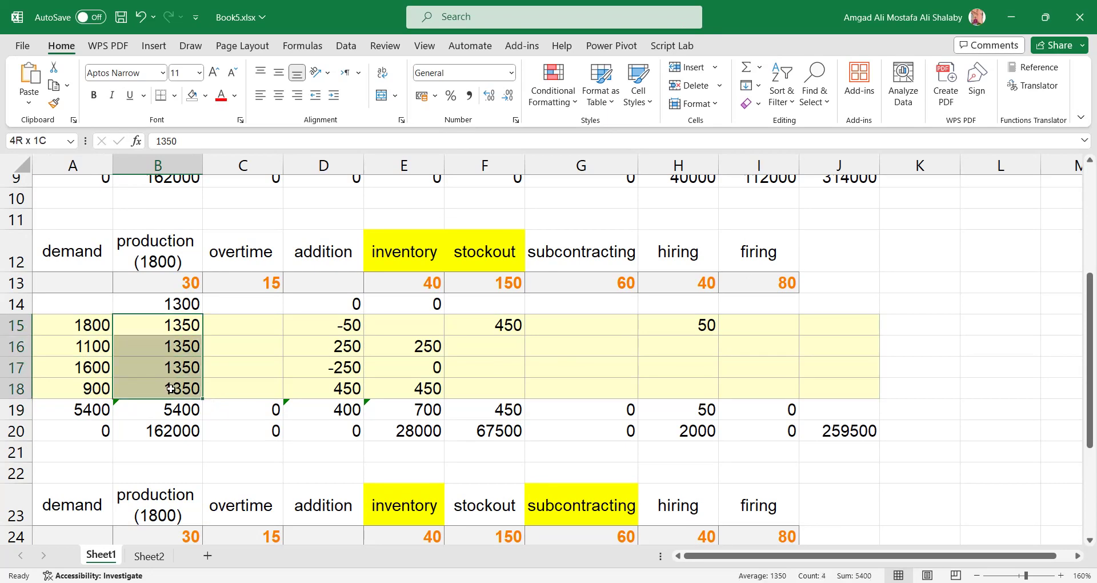
left_click(164, 324)
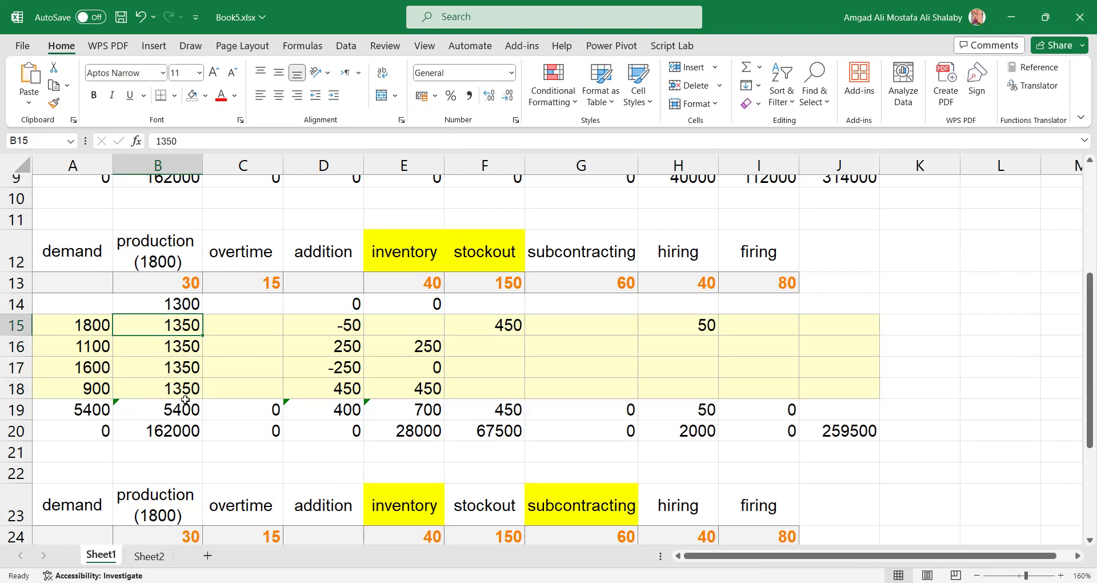
Check Plan B's regular production cost in B20 against the unit cost in B13, and its quarterly output against the capacity in B12
scroll(181, 408, "up", 2)
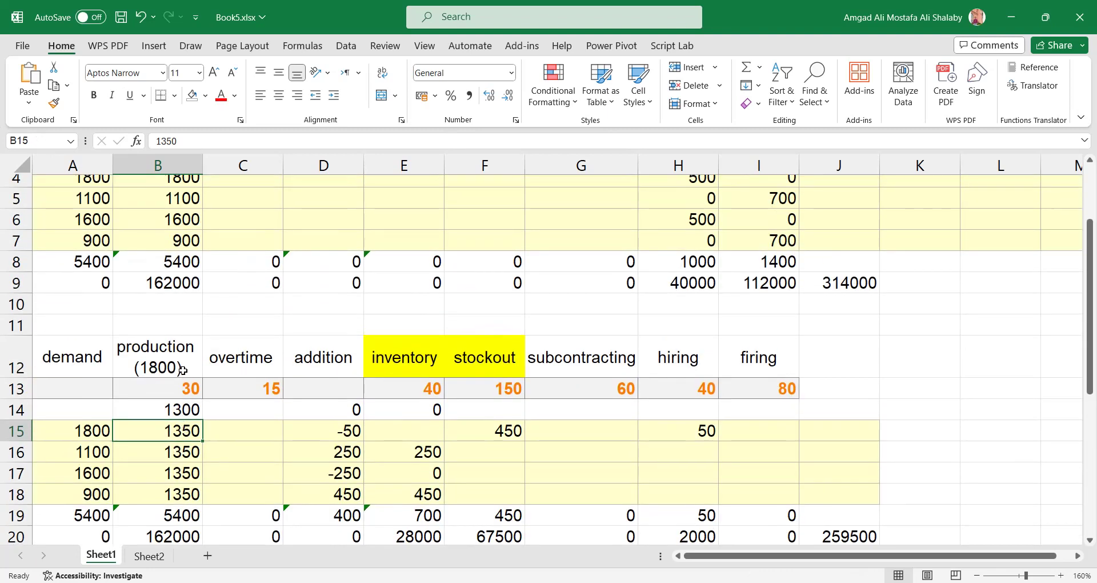
scroll(182, 394, "down", 2)
left_click(175, 434)
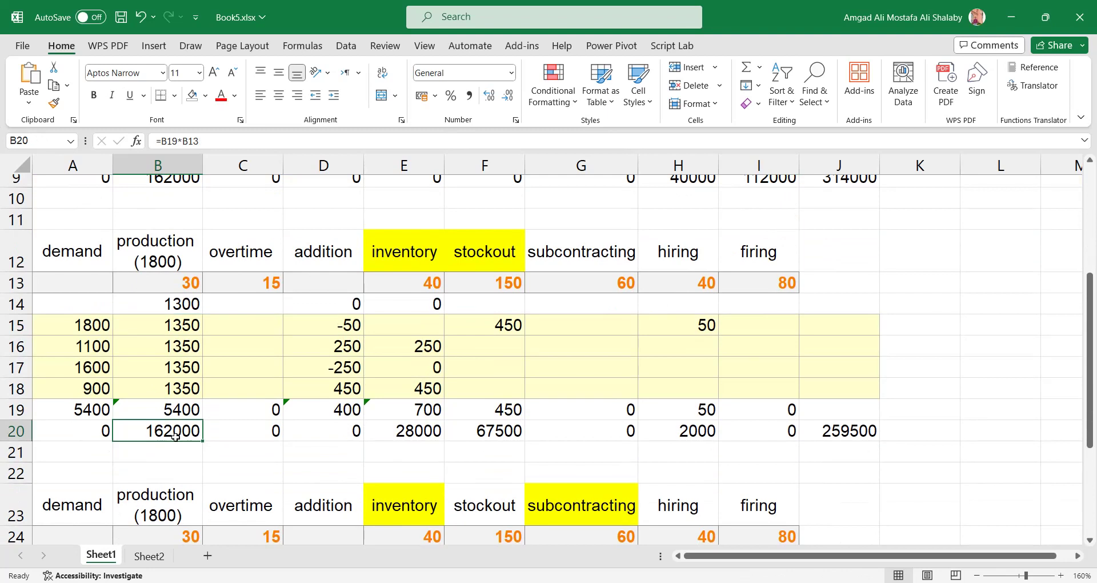
left_click(184, 291)
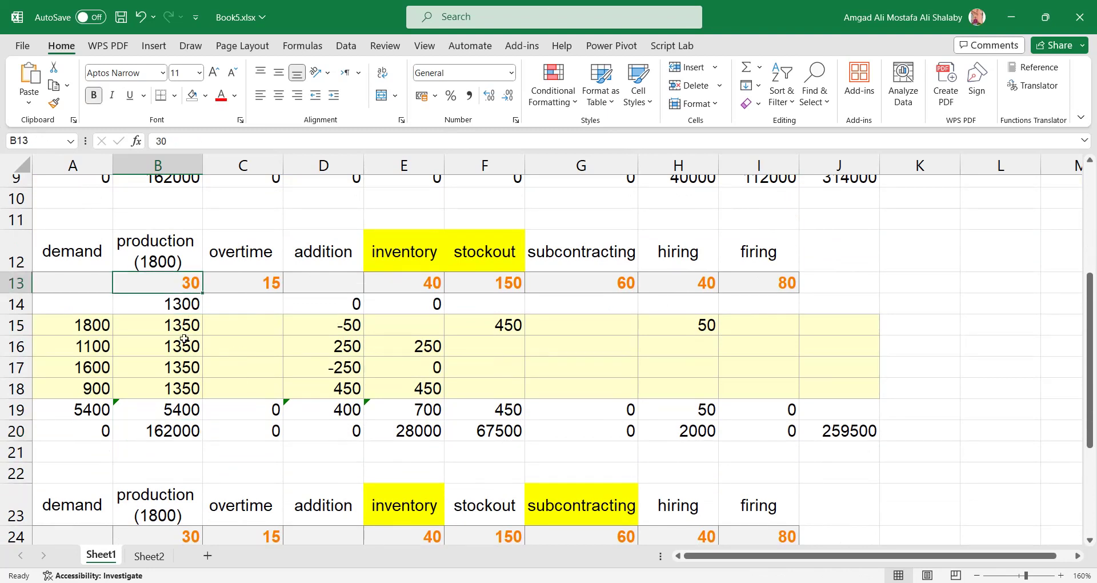
left_click(160, 262)
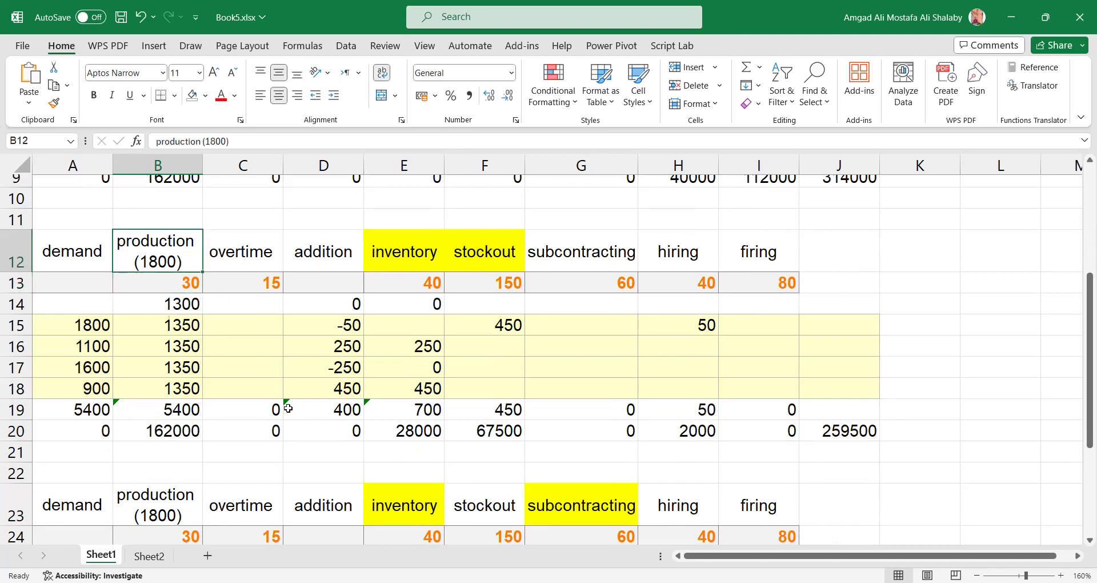
left_click(173, 332)
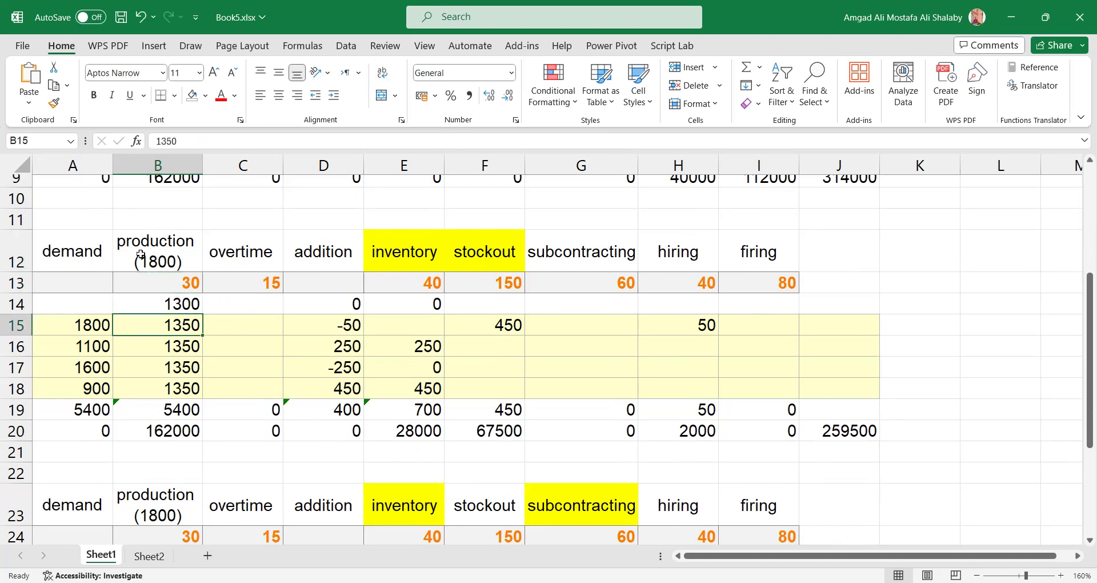
Review Plan B's inventory and stockout headings, and clear the first-quarter hiring quantity in H15
left_click_drag(370, 251, 466, 271)
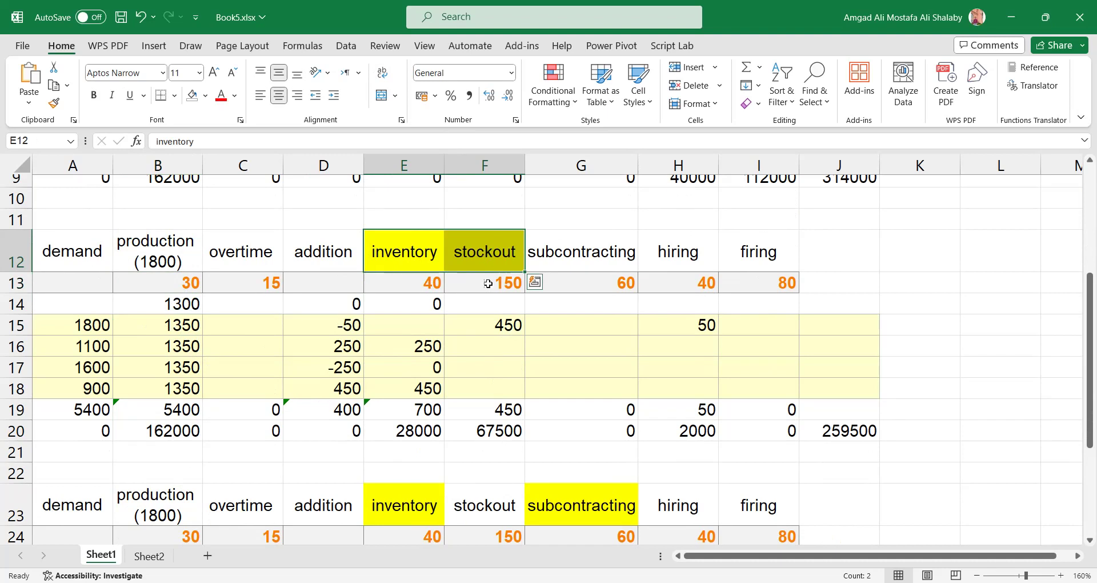
left_click(593, 249)
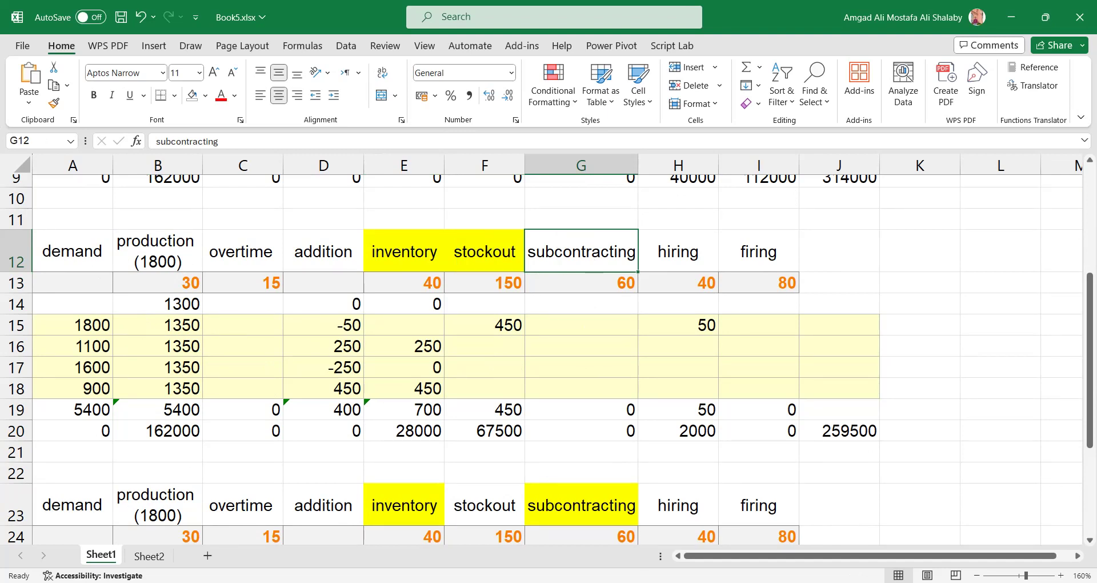
key("Right")
key("Down")
key("Down")
key("Down")
key("Delete")
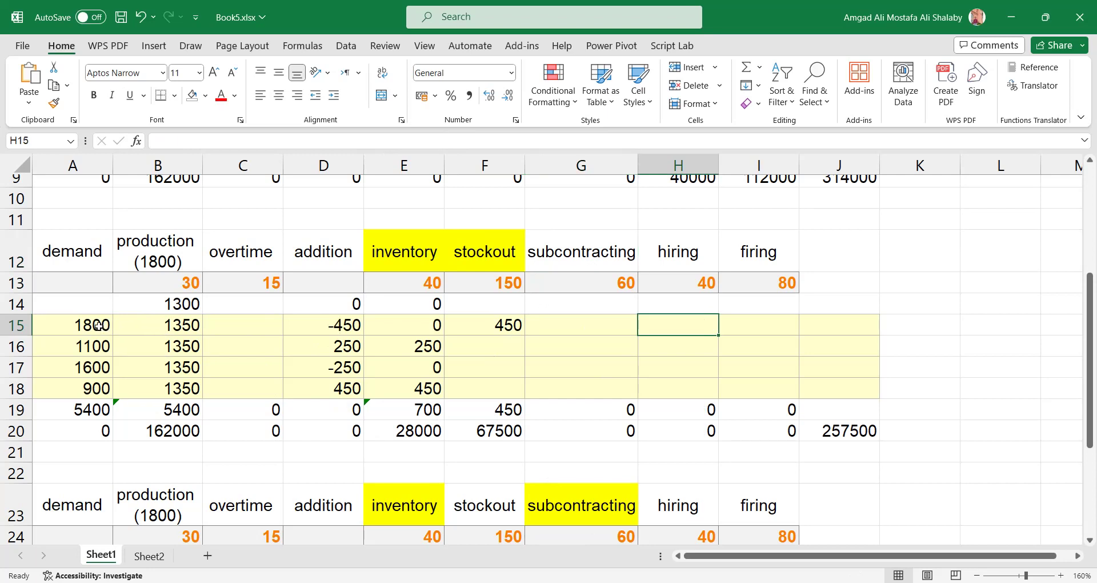
Compare Plan B's first-quarter addition in D15 with the beginning inventory in E14 and the stockout in F15
left_click(339, 324)
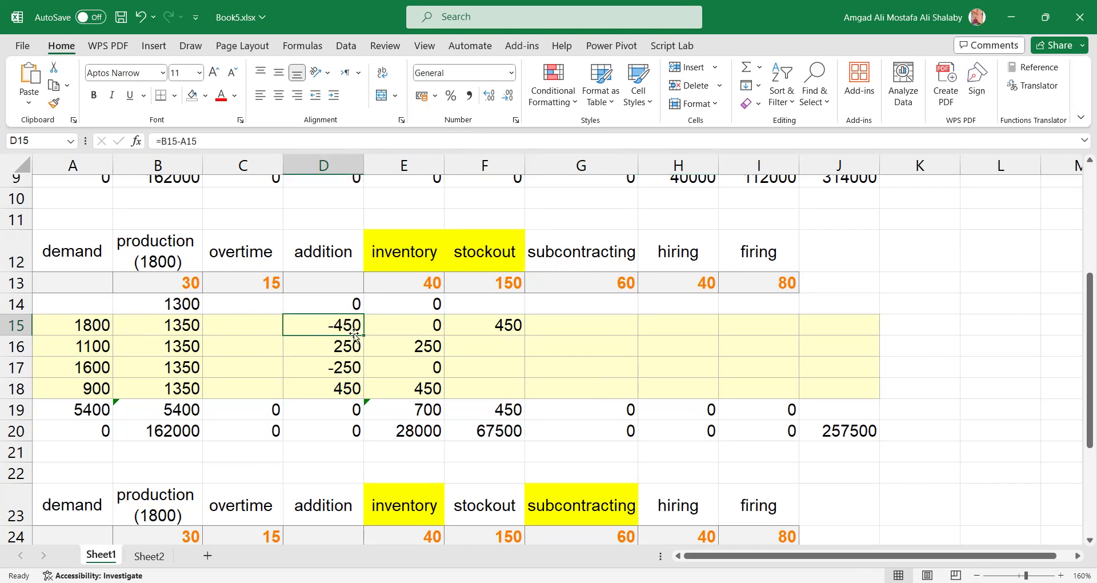
left_click(423, 303)
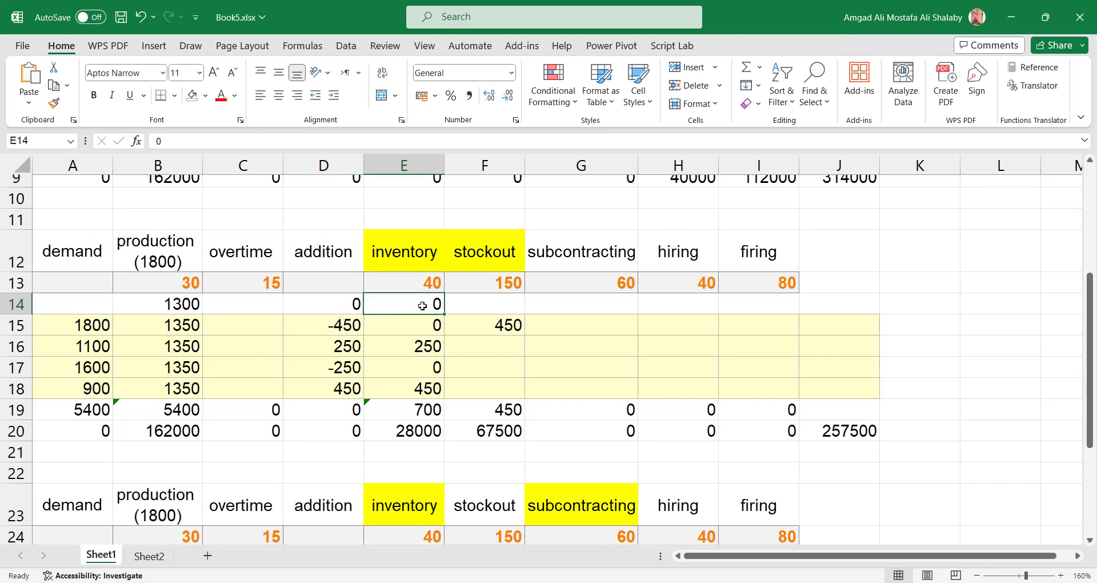
left_click(480, 327)
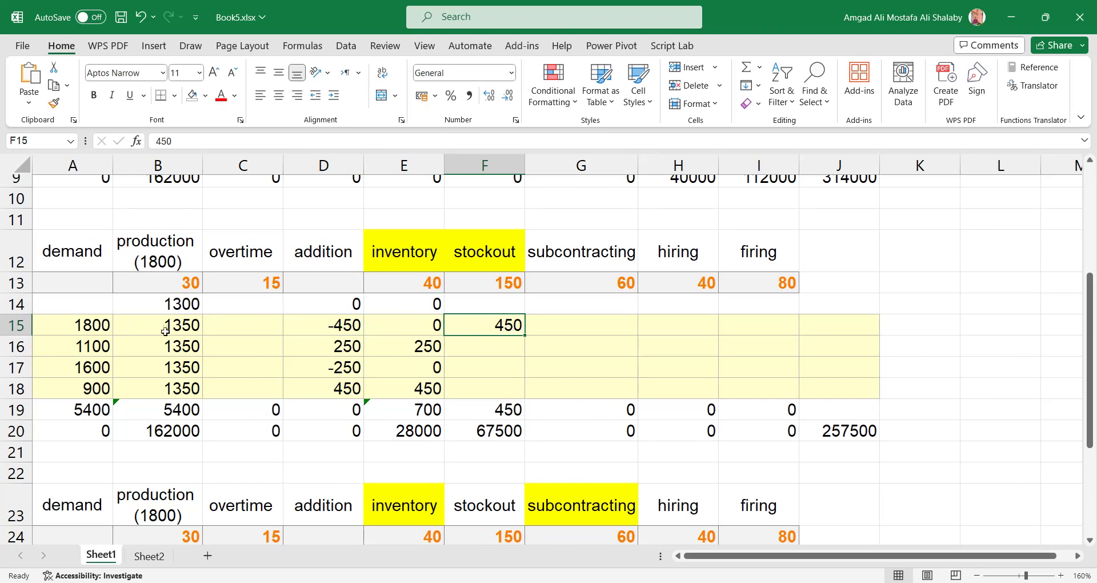
Trace Plan B's second-quarter addition in D16 from production and demand, and compare it with the inventory in E16
left_click(153, 348)
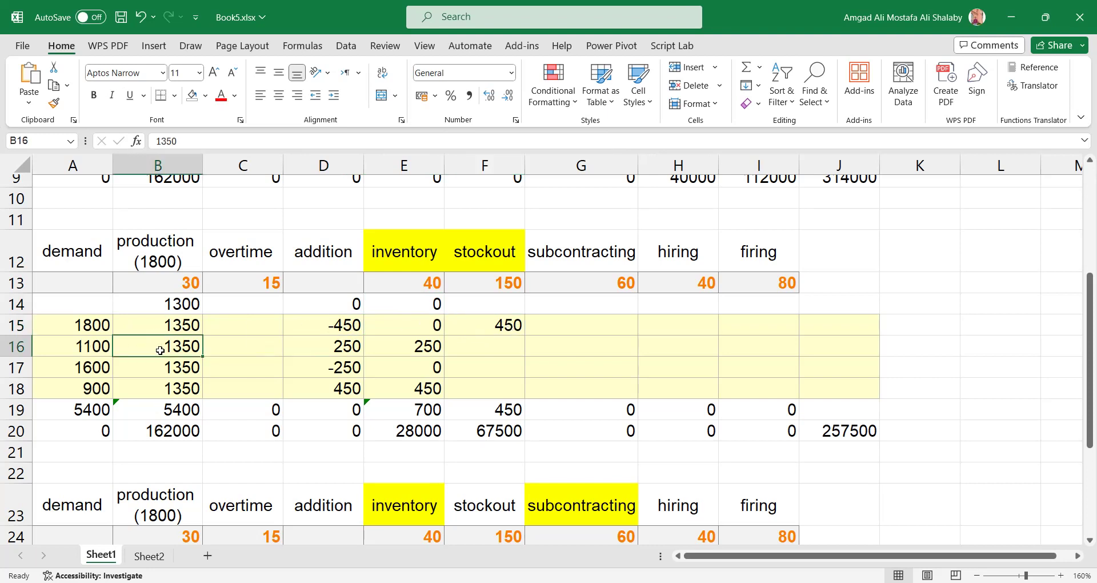
left_click(96, 346)
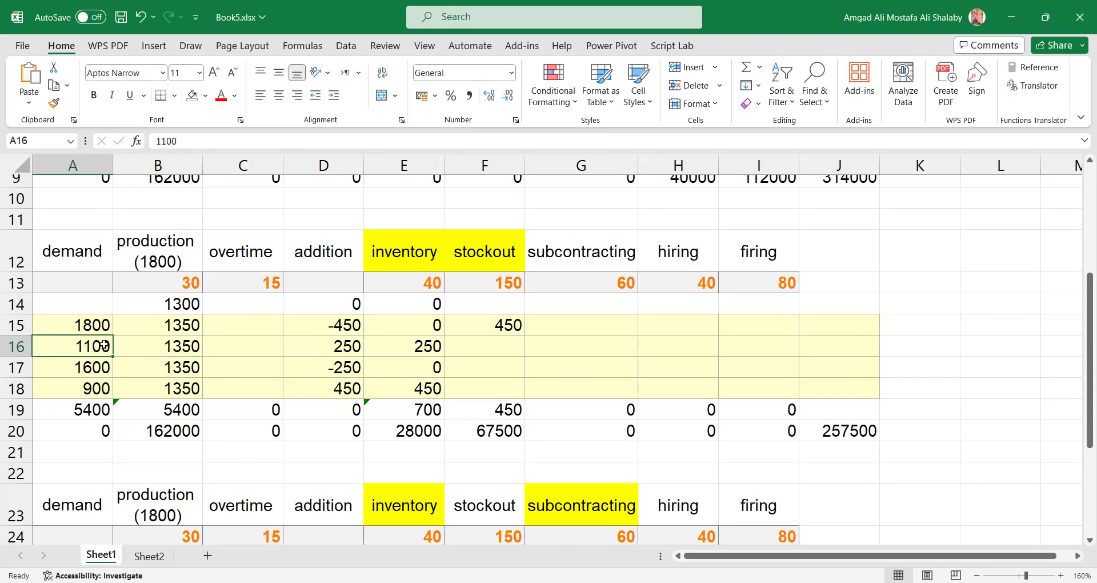
left_click(314, 350)
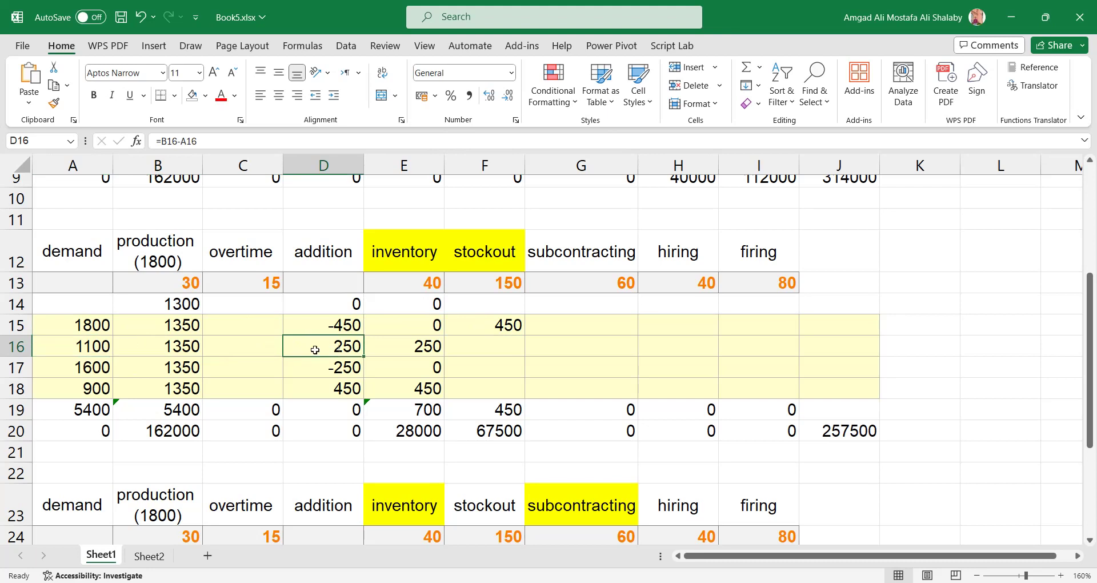
left_click(394, 345)
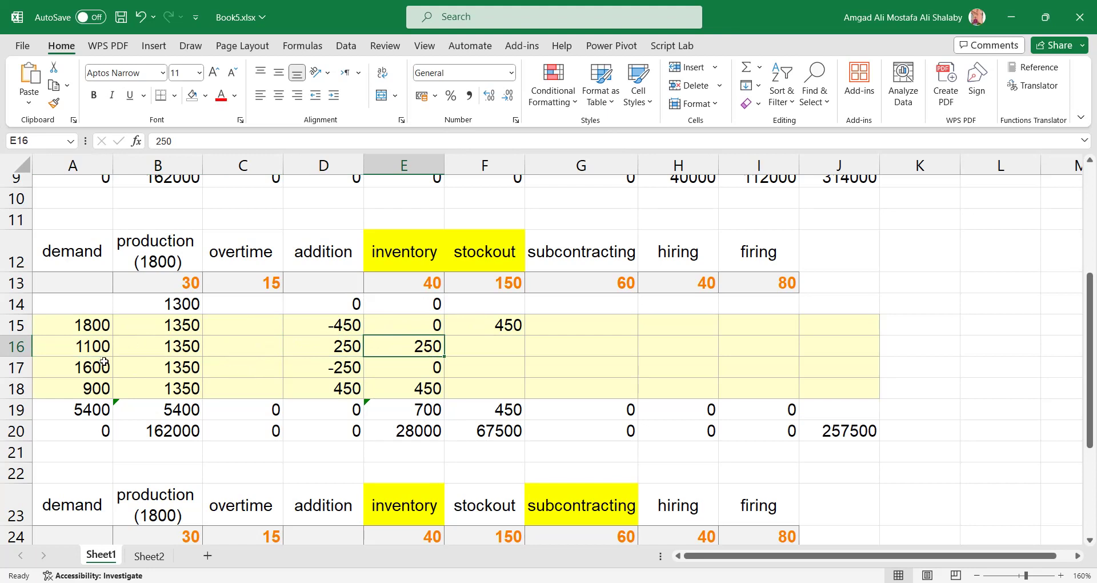
Trace Plan B's third-quarter addition in D17 from production and demand, and compare the inventories in E16 and E17
left_click(142, 371)
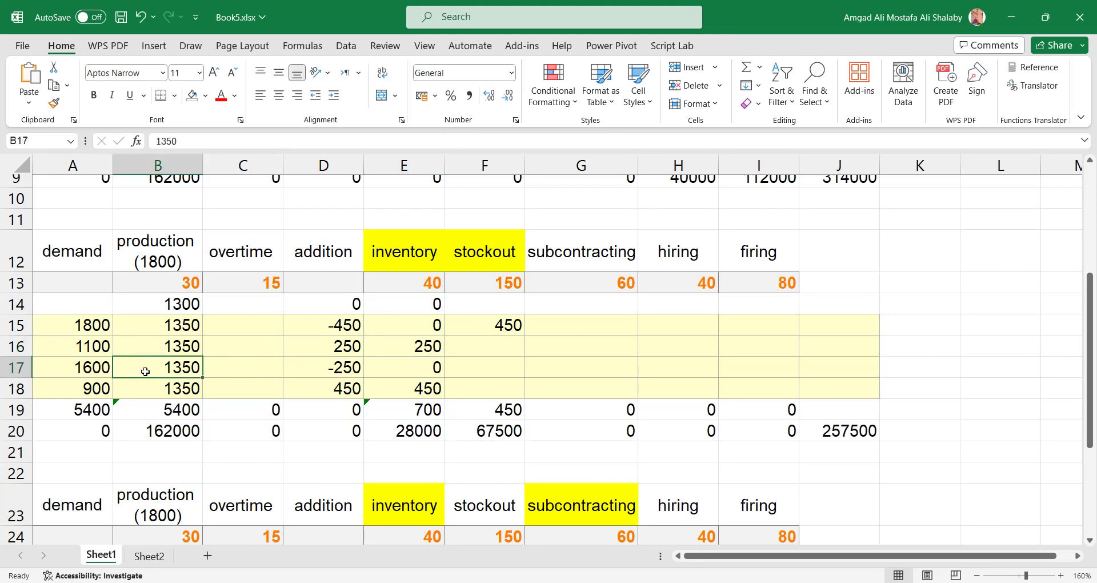
left_click(96, 370)
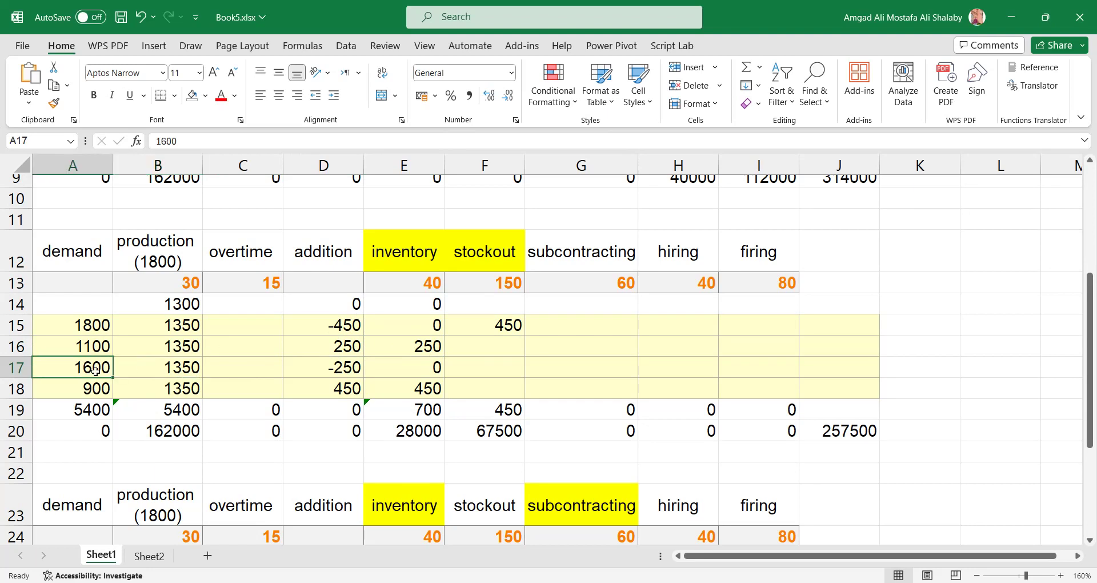
left_click(355, 365)
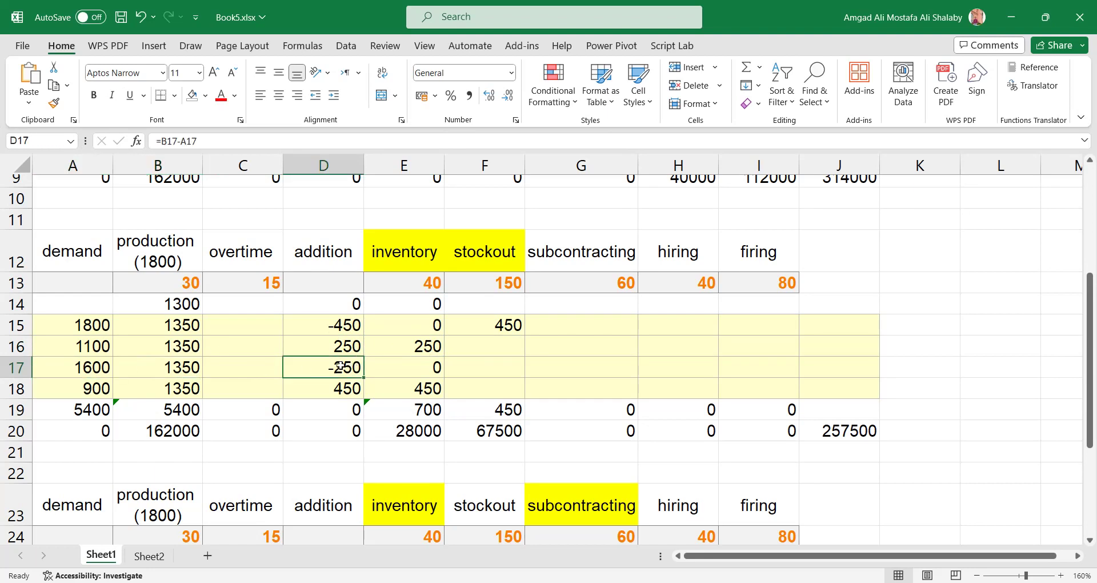
left_click(397, 351)
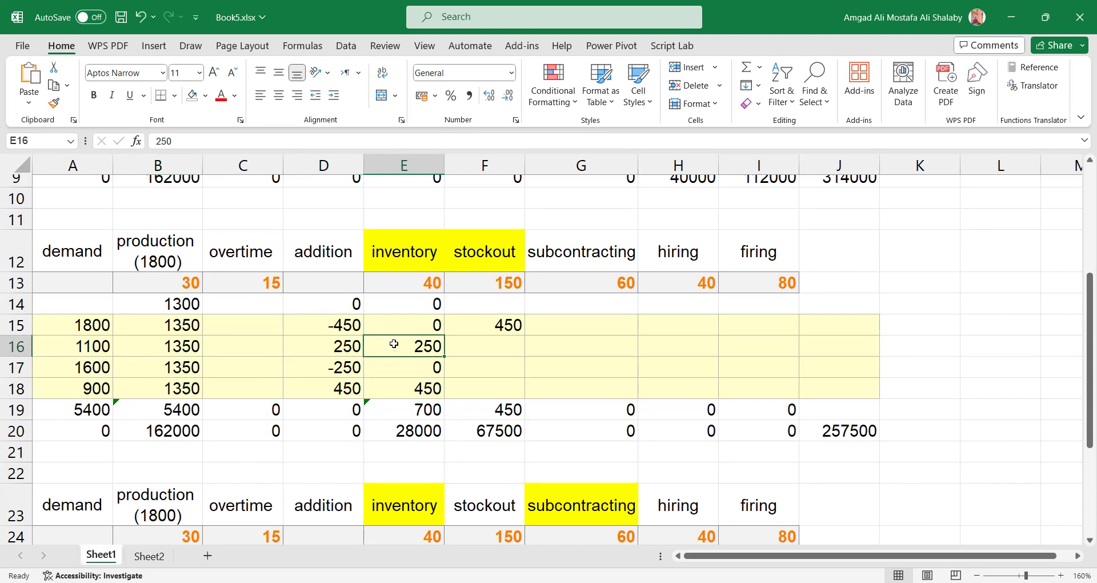
left_click(414, 368)
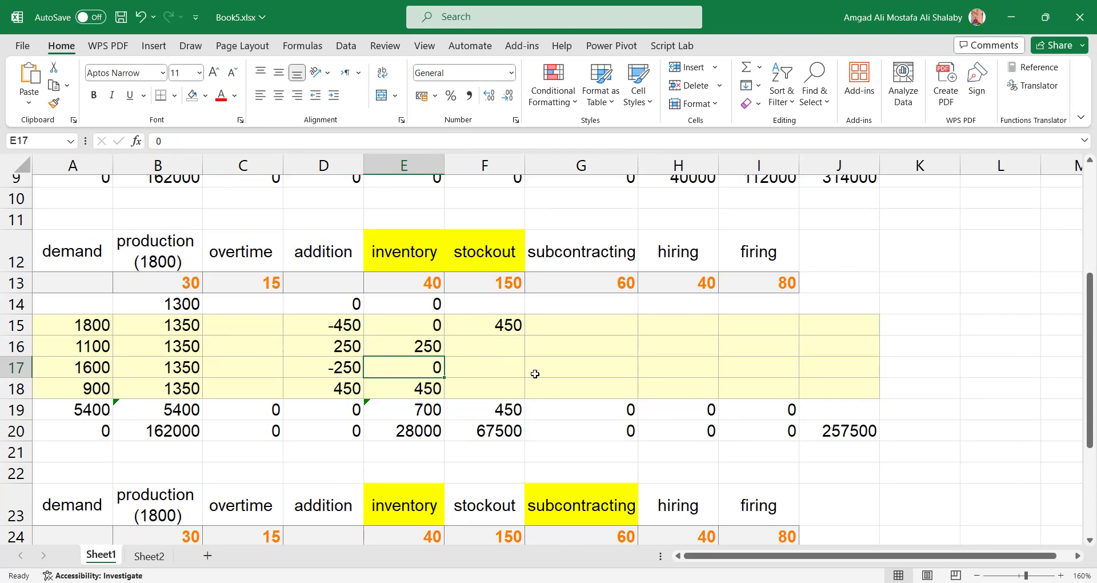
left_click(418, 349)
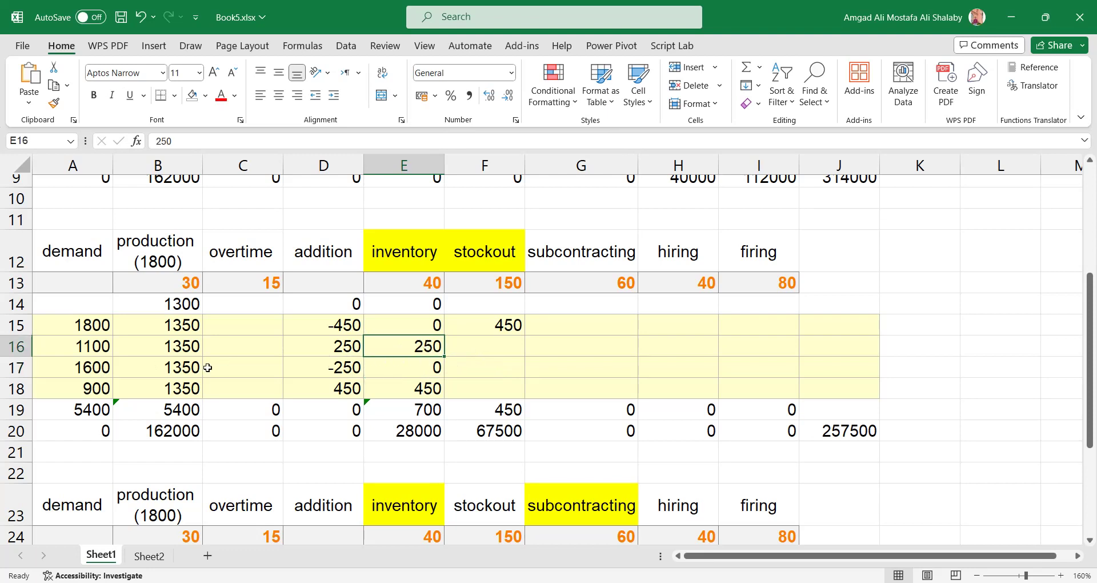
left_click(187, 367)
Trace Plan B's fourth-quarter addition in D18 from demand and production, and compare it with the inventory in E18
left_click(105, 395)
left_click(177, 394)
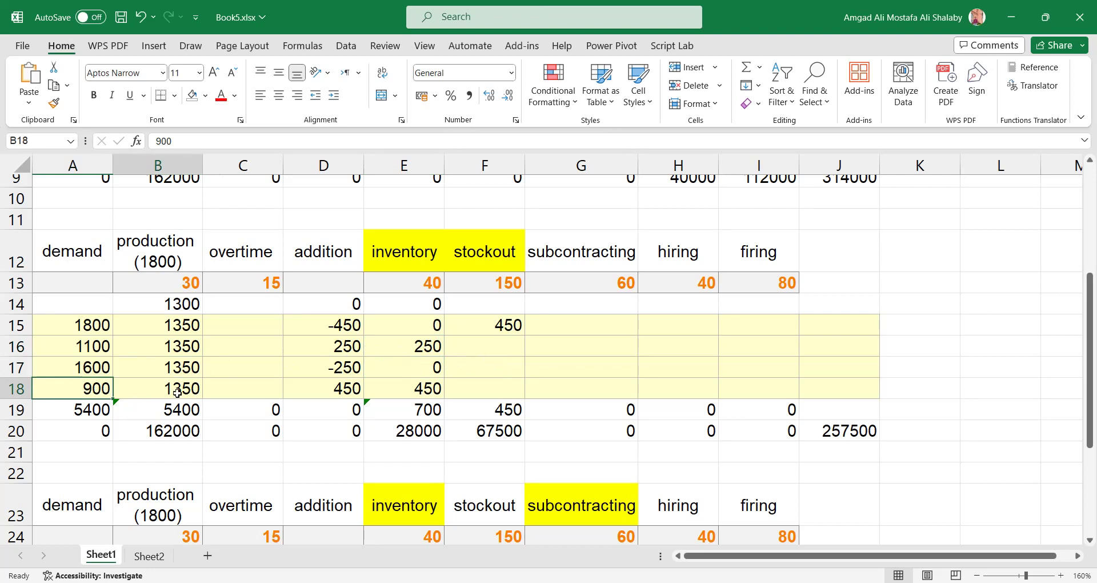
left_click(112, 393)
left_click(120, 393)
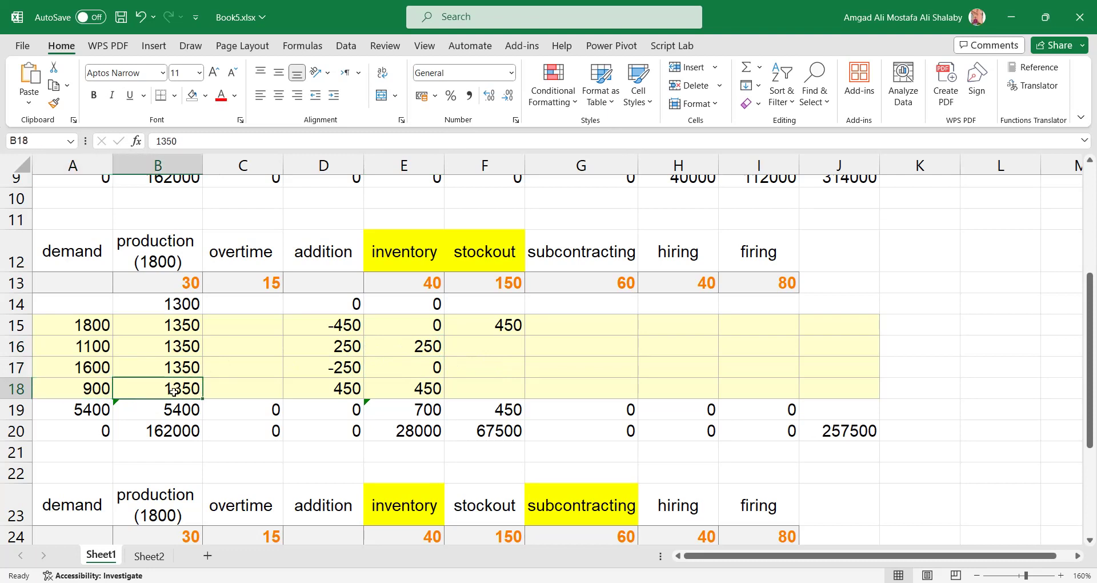
left_click(338, 394)
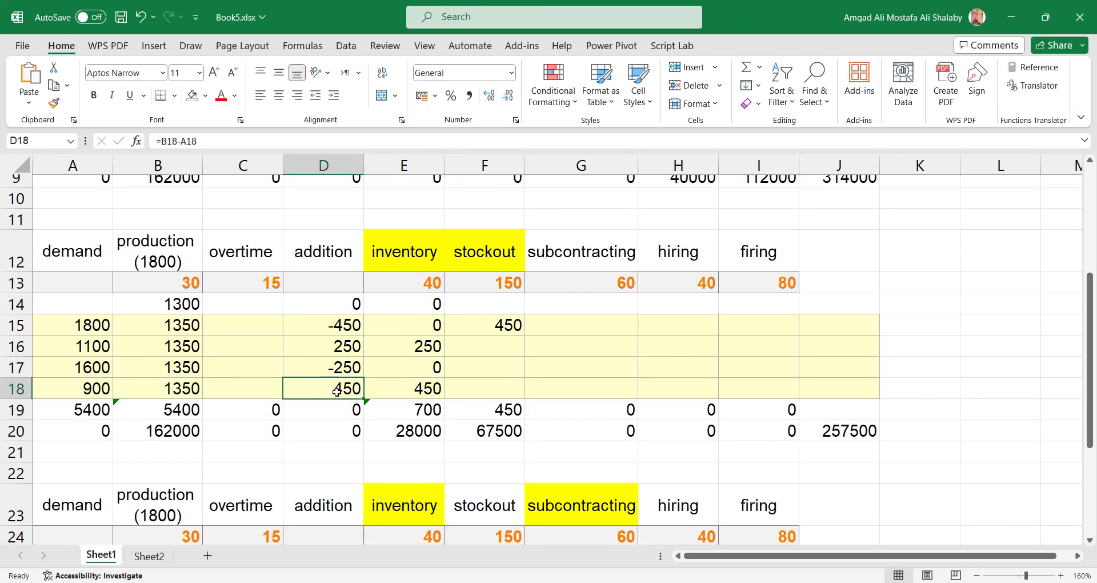
left_click(436, 386)
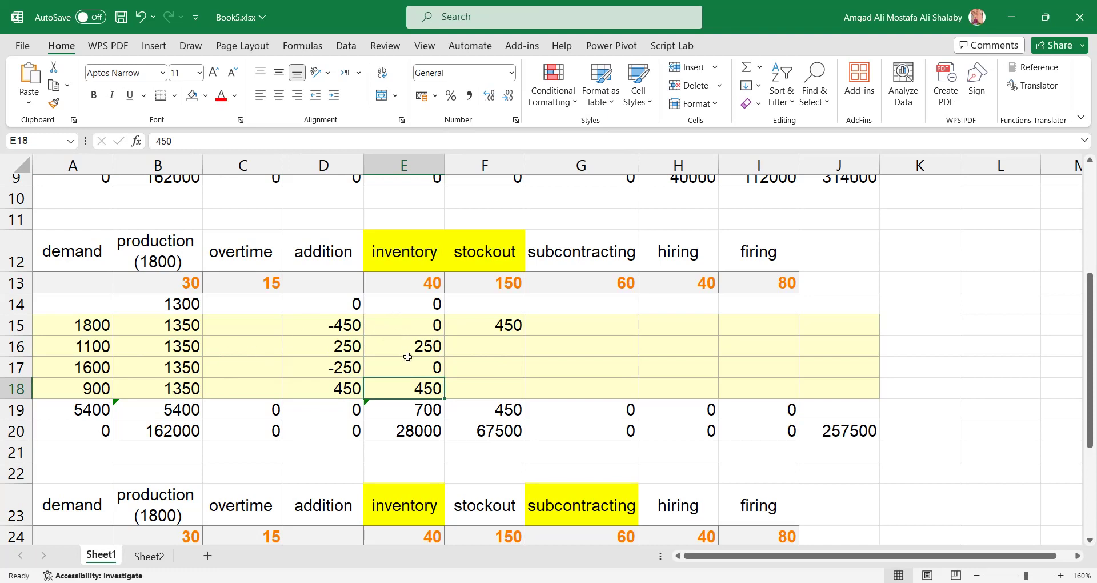
Check Plan B's inventory total in E19 against the quarterly inventories, and its cost in E20 against the unit cost in E13
left_click_drag(407, 351, 405, 395)
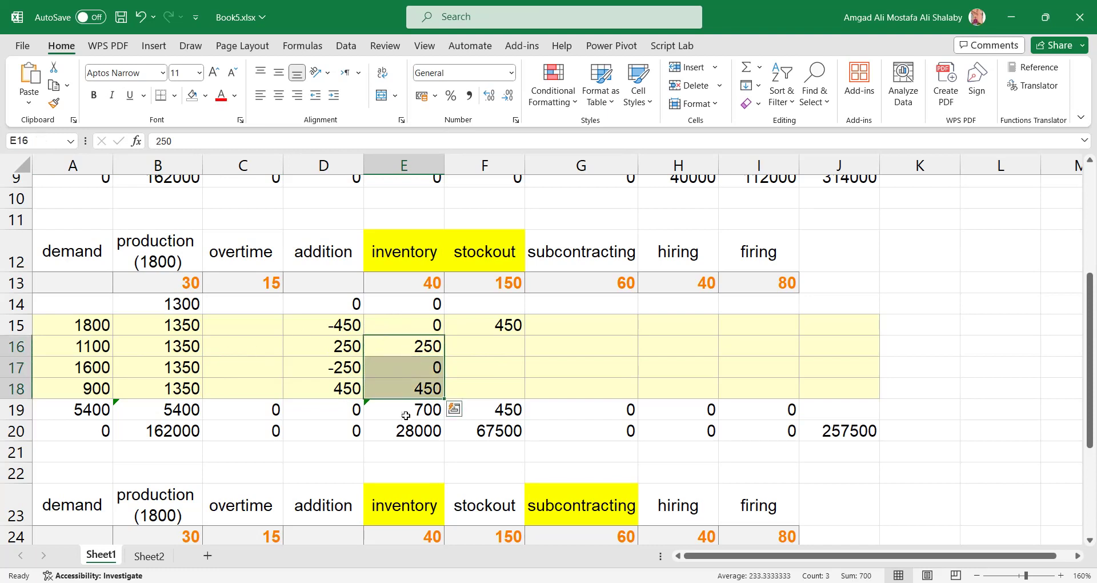
left_click(401, 415)
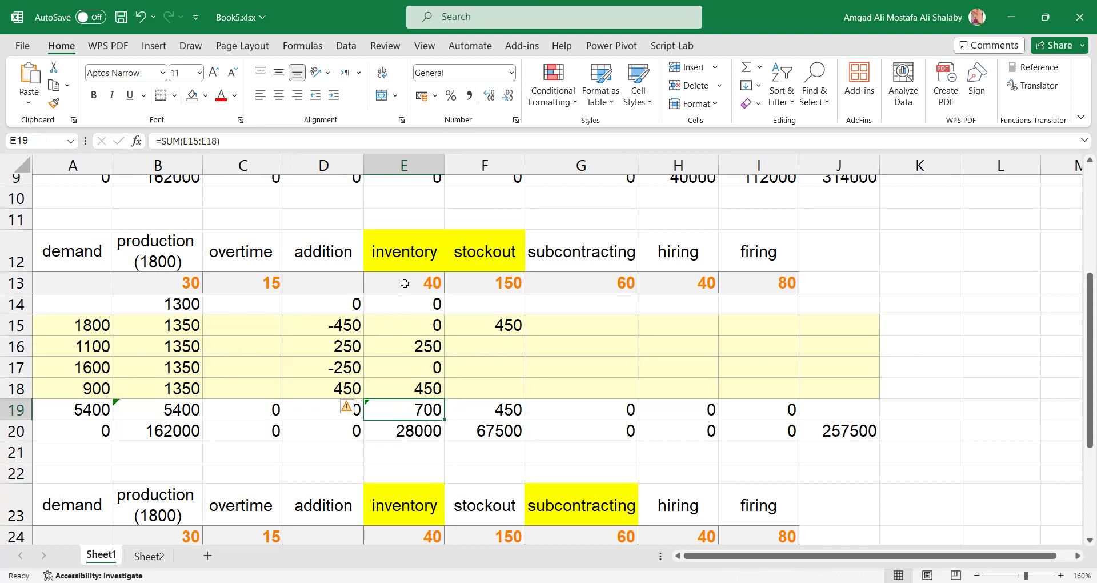
left_click(404, 284)
left_click(409, 426)
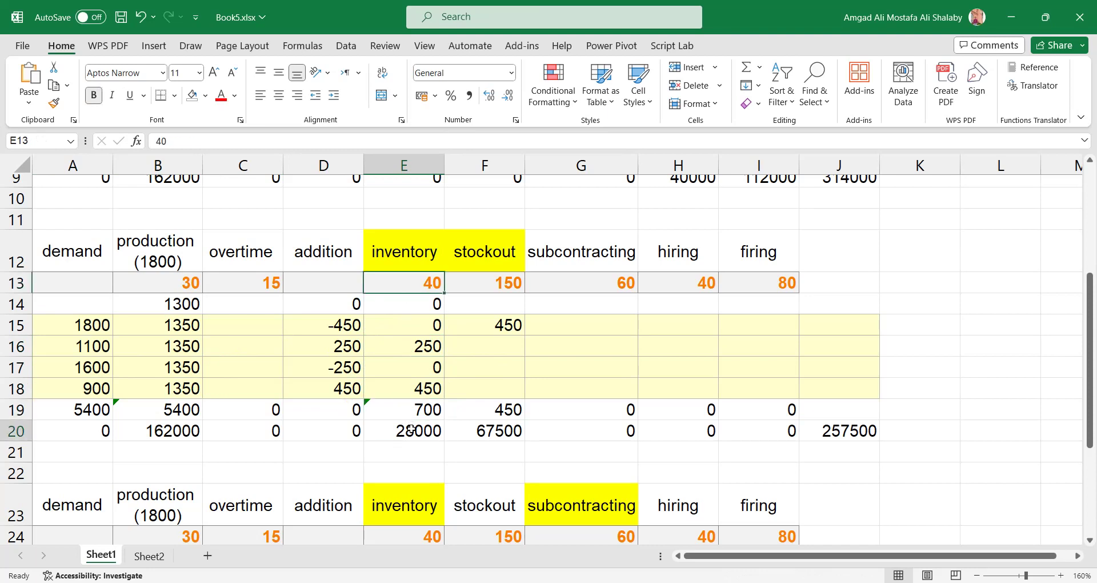
Check Plan B's stockout cost in F20 against the first-quarter stockout, the unit cost in F13 and the total in F19
left_click(509, 325)
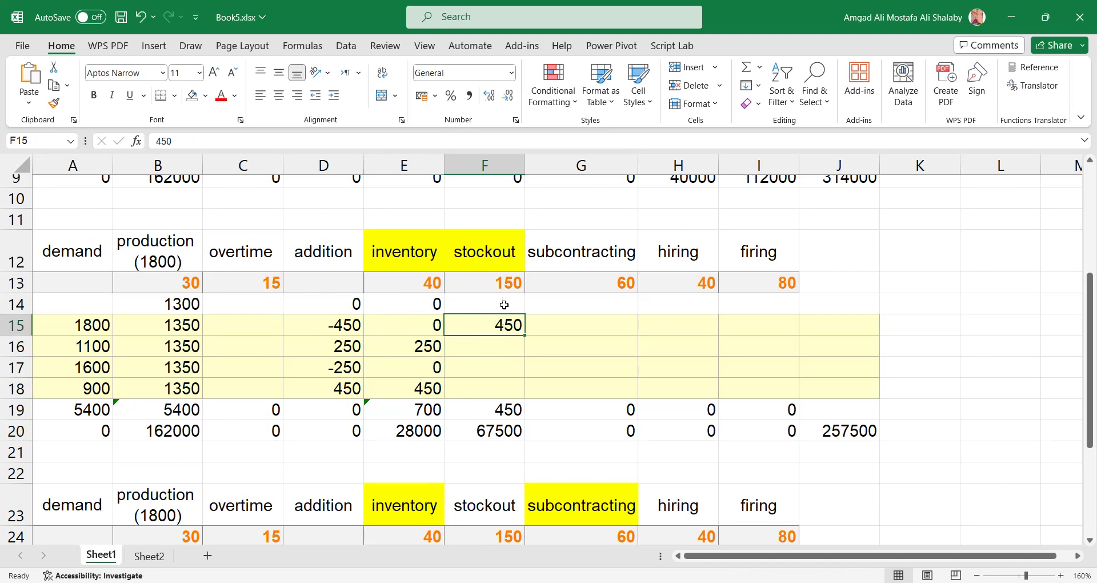
left_click(499, 284)
left_click(499, 408)
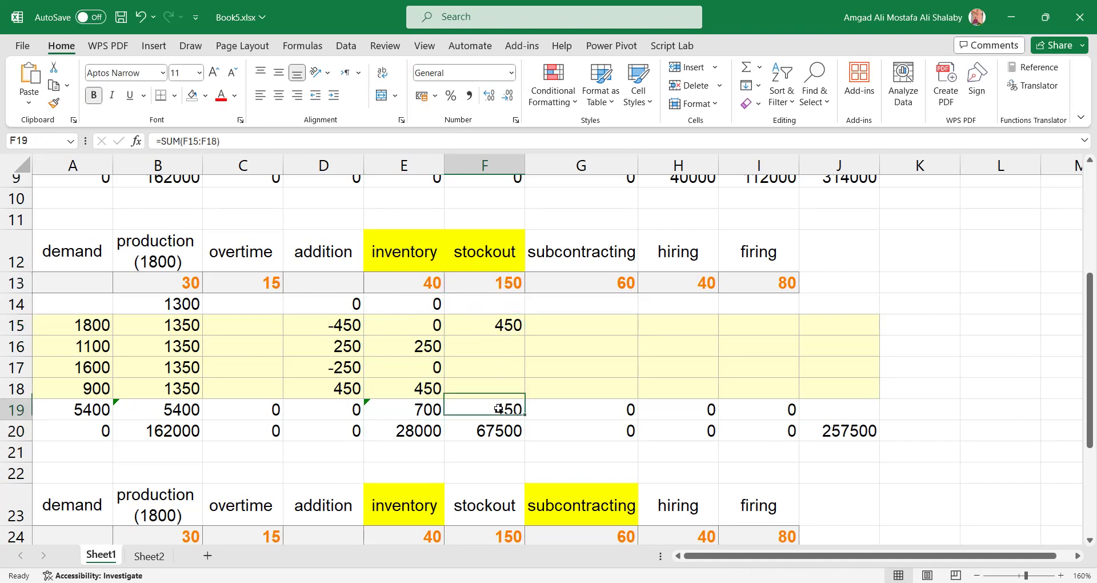
left_click(508, 439)
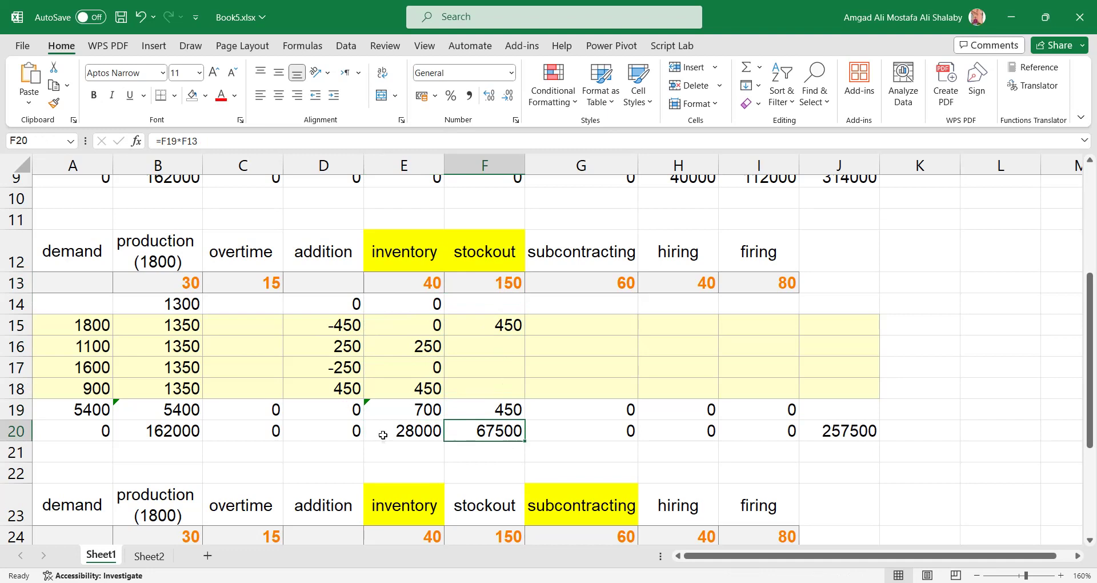
Sum Plan B's production, inventory and stockout costs in row 20 and compare the sum with the total cost in J20
left_click(165, 430)
left_click(430, 433, "ctrl")
left_click(485, 434, "ctrl")
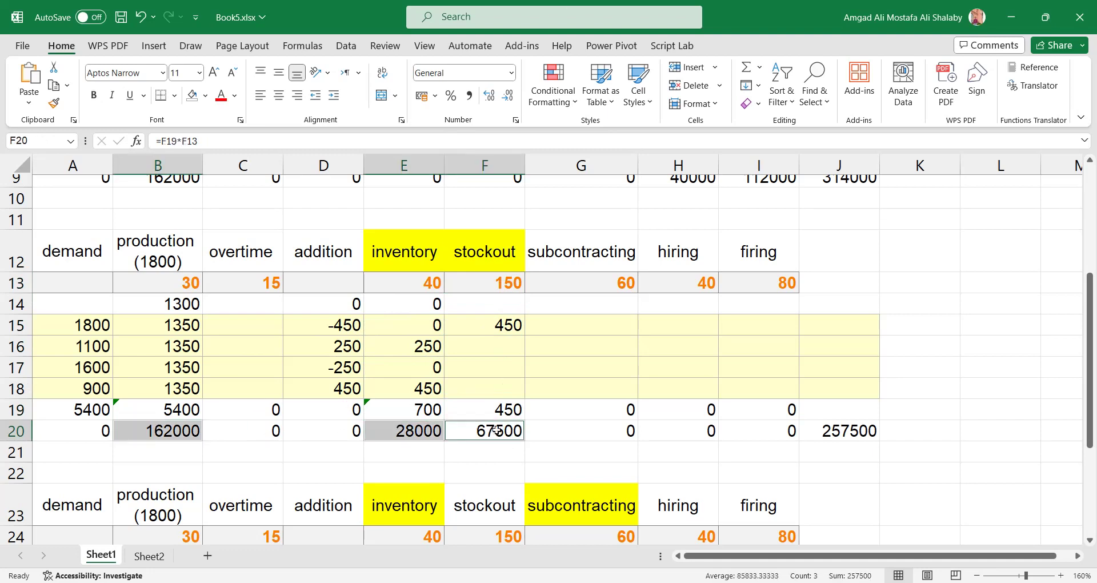
left_click(848, 438)
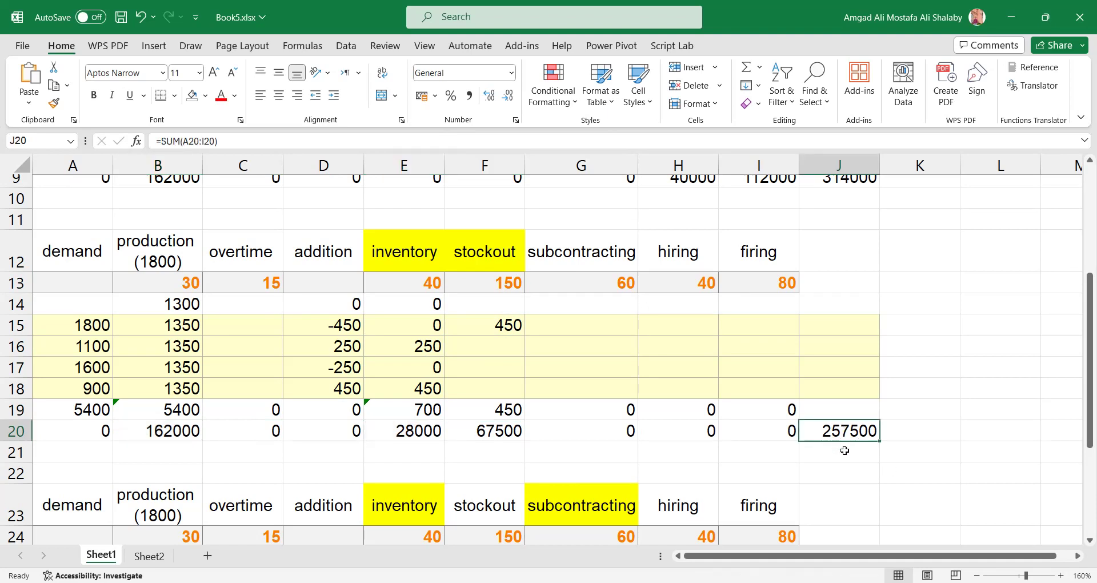
View Plan C's table, and switch to the problem PDF in WPS to read Plan C's level strategy description
scroll(777, 450, "down", 3)
scroll(775, 452, "down", 1)
scroll(775, 452, "up", 1)
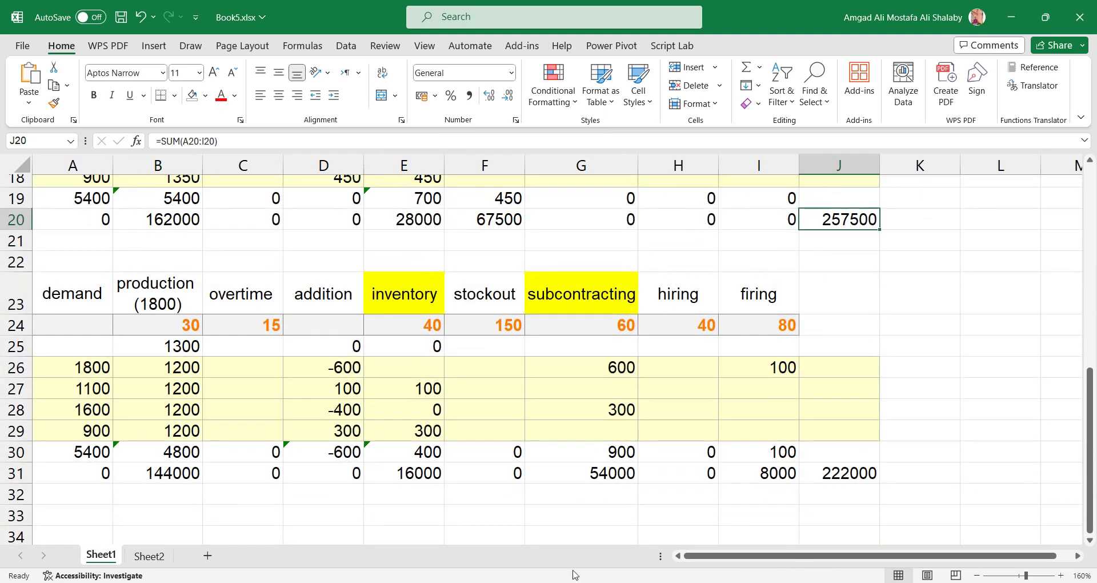
key("ctrl+z")
key("alt+Tab")
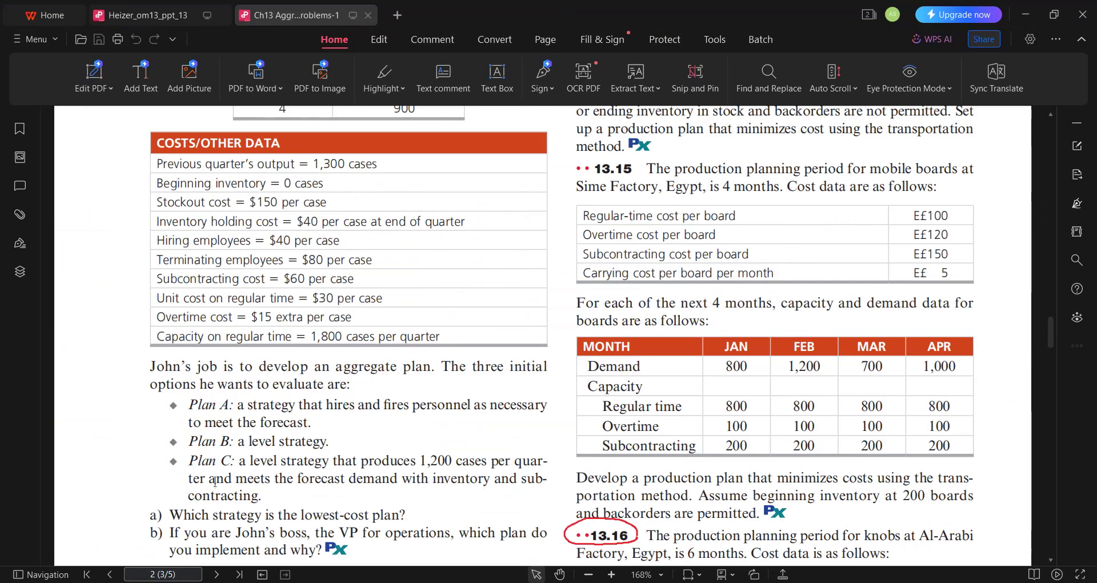
left_click_drag(251, 460, 329, 457)
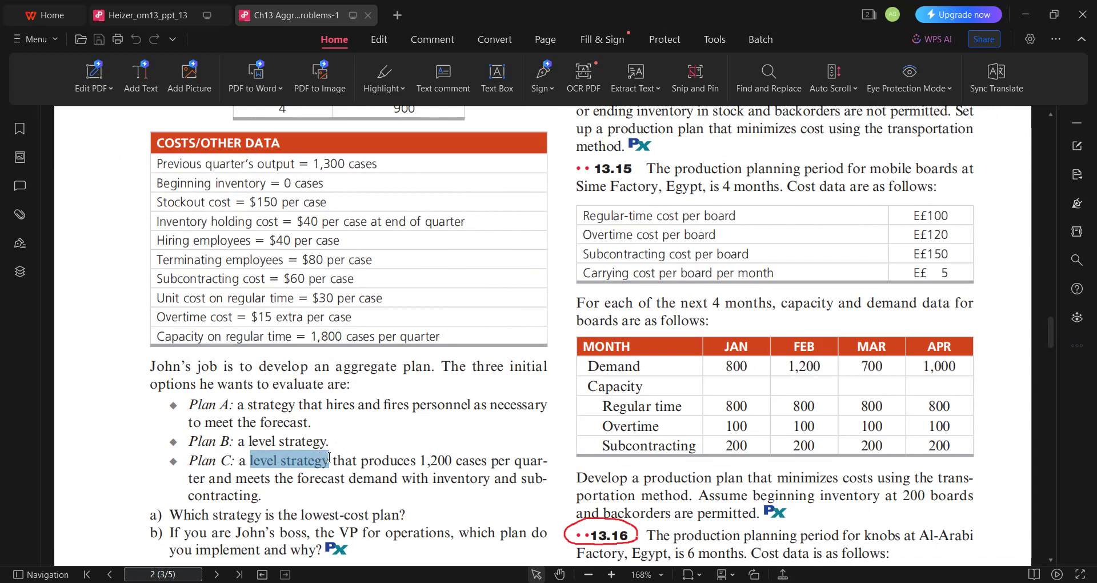
left_click(383, 461)
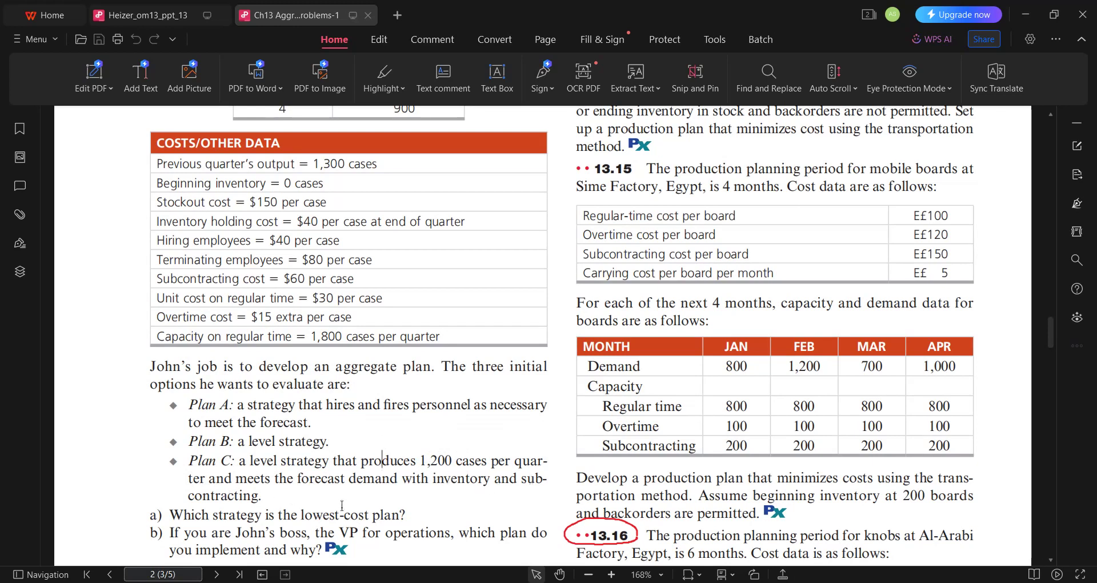
Return to Excel and review Plan C's quarterly production in B26:B29 along with its inventory and subcontracting headings
key("alt+Tab")
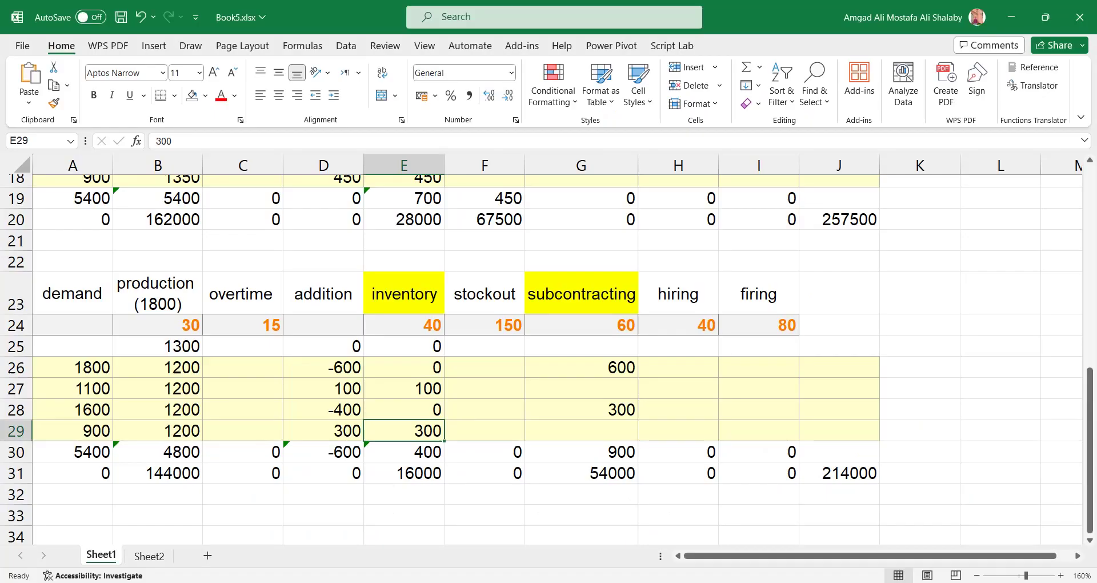
left_click_drag(177, 367, 177, 422)
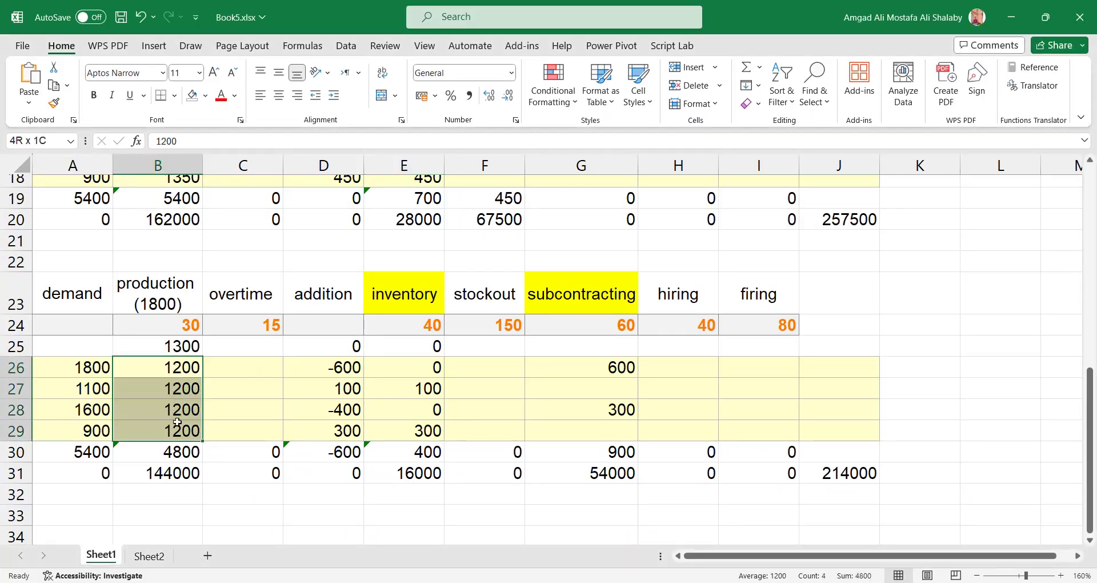
left_click(419, 295)
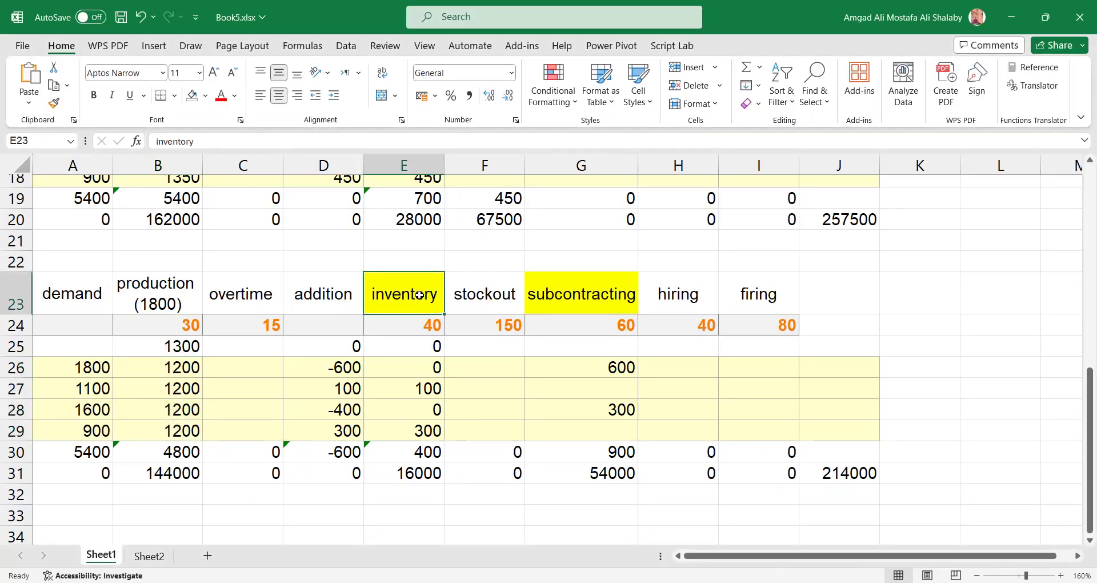
left_click(584, 295, "ctrl")
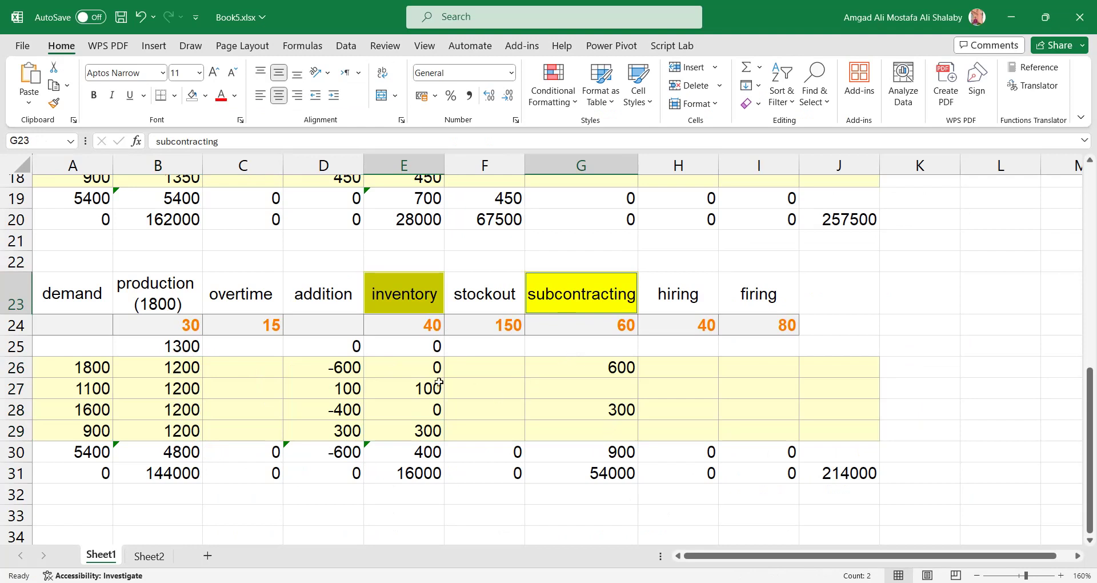
left_click(351, 487)
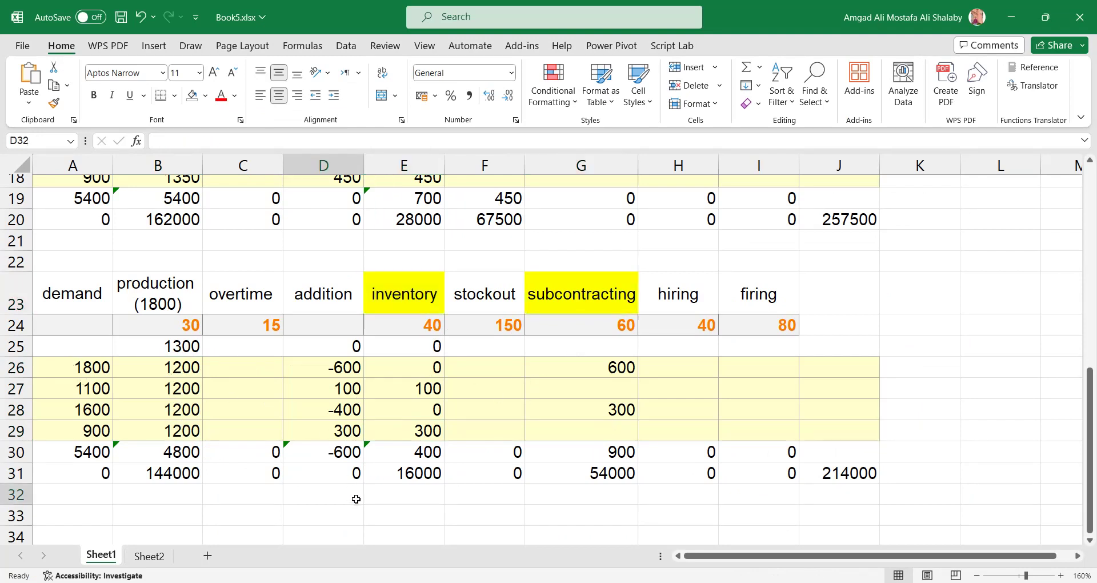
Trace Plan C's first-quarter addition in D26 from demand and production, and compare it with inventories E25 and E26 and subcontracting in G26
left_click(112, 376)
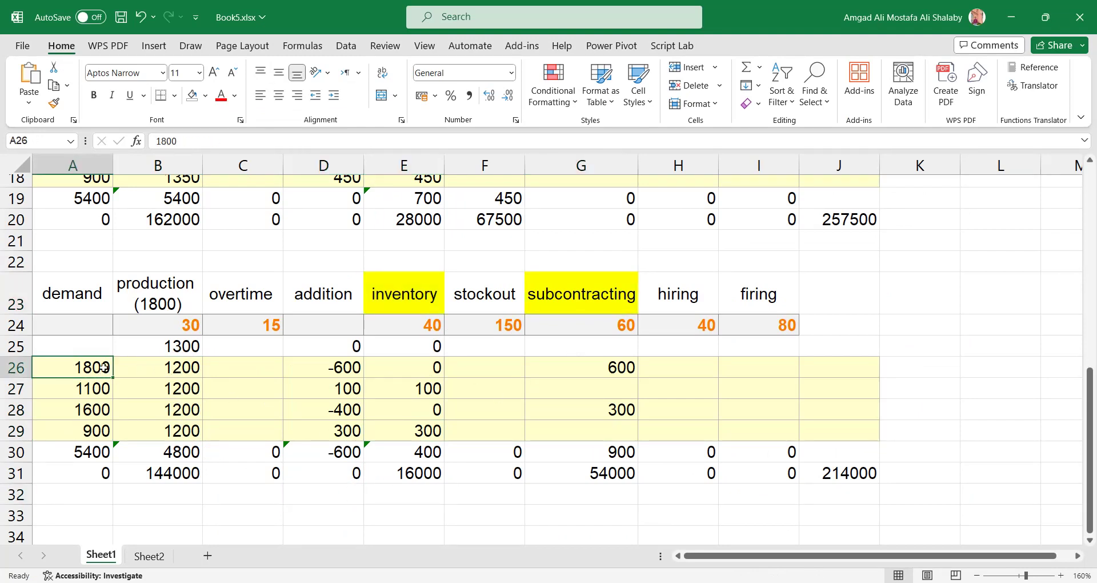
left_click(176, 371)
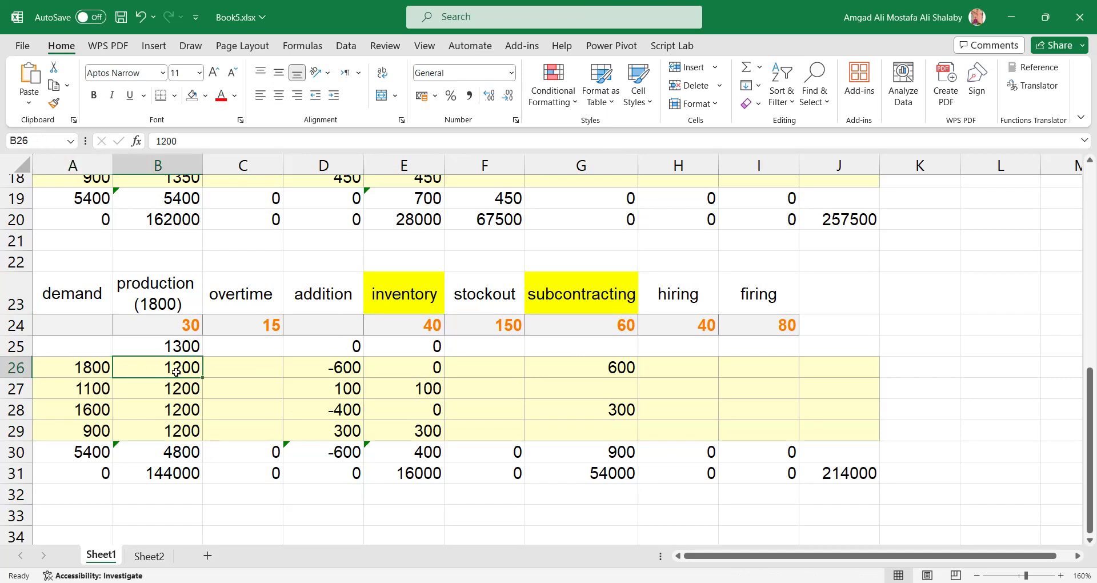
left_click(113, 372)
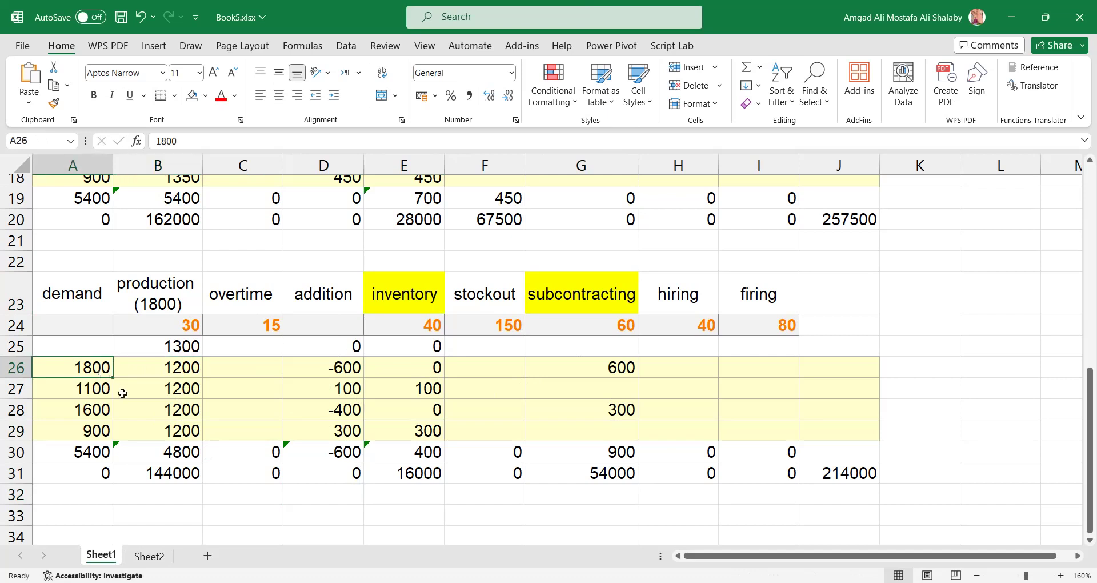
left_click(295, 371)
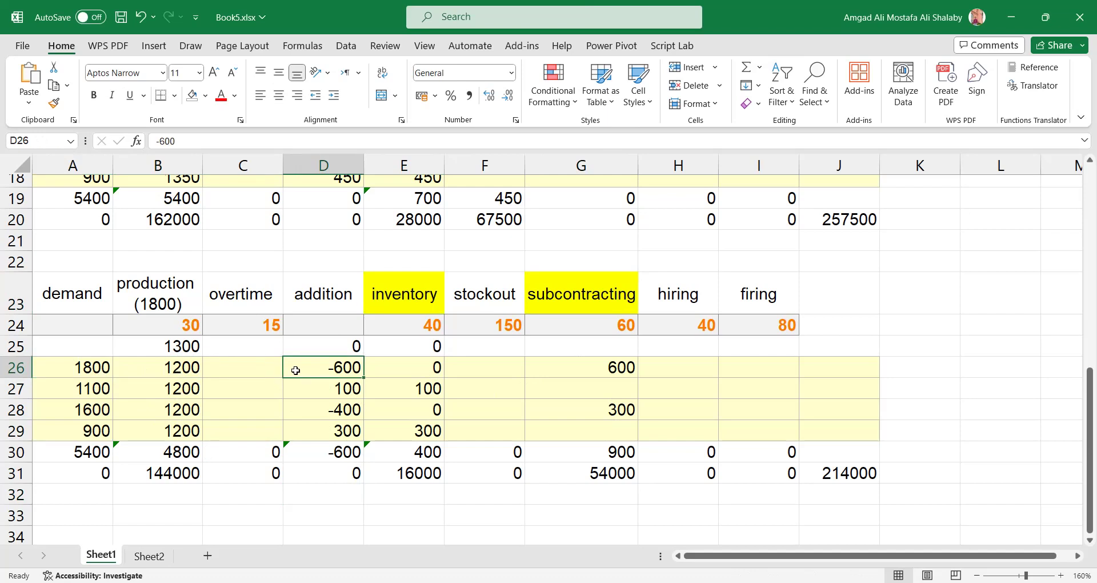
left_click(384, 368)
left_click(356, 367)
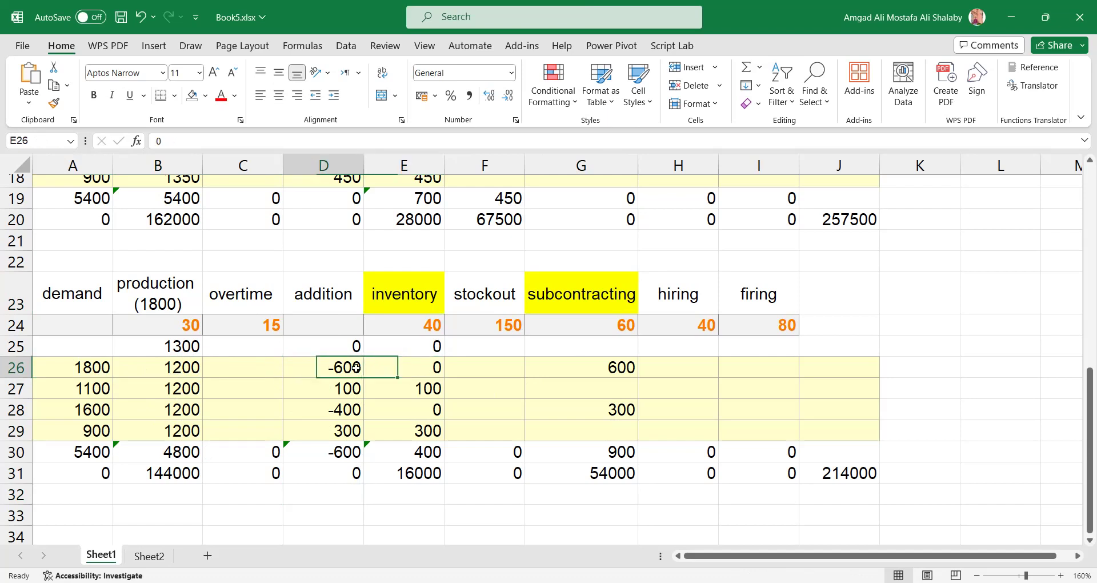
left_click(426, 347)
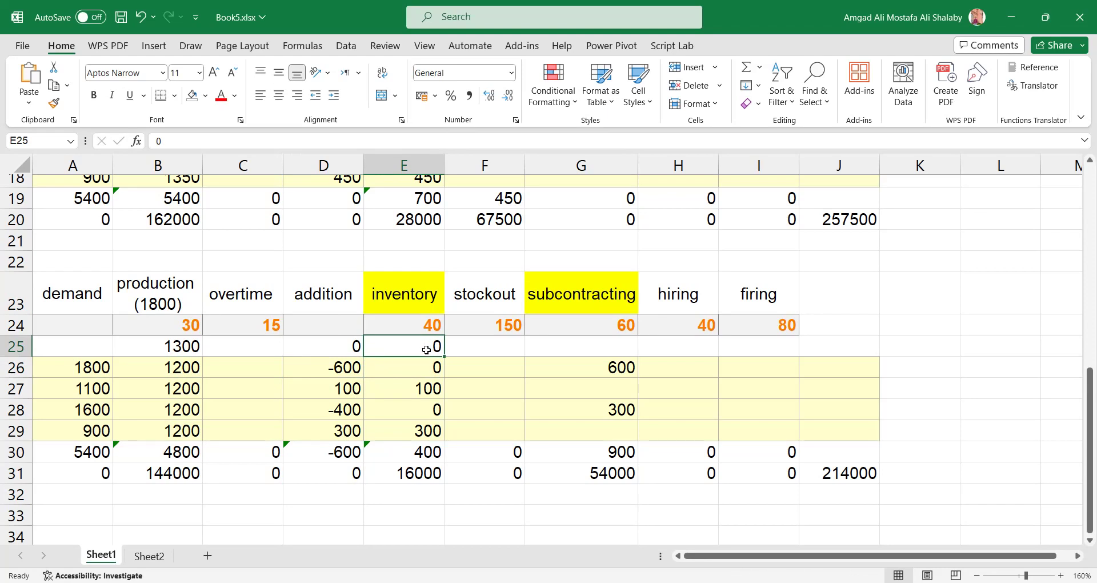
left_click(424, 367)
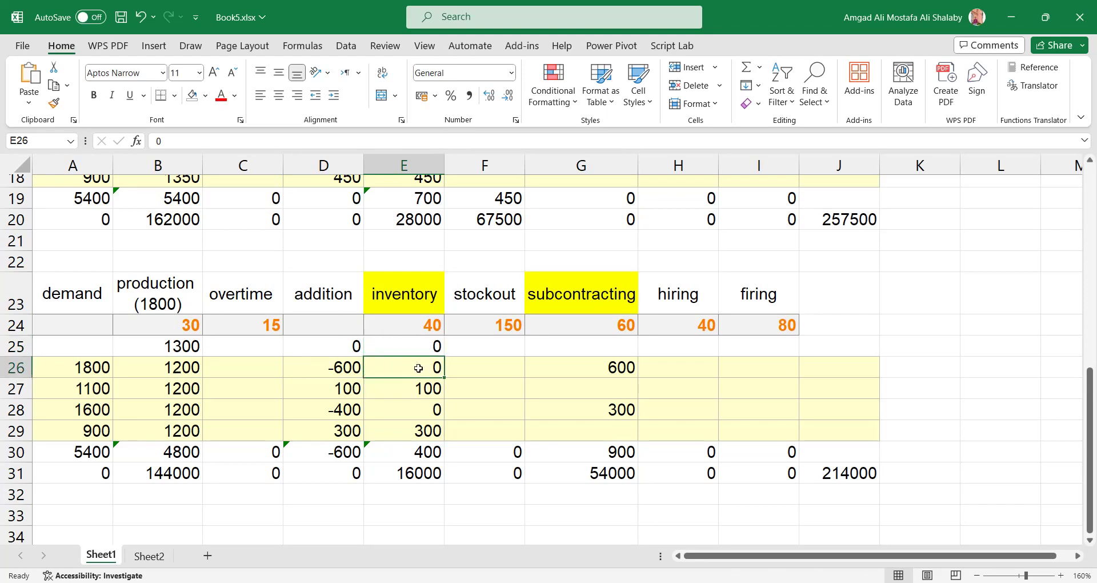
left_click(360, 366)
left_click(525, 361)
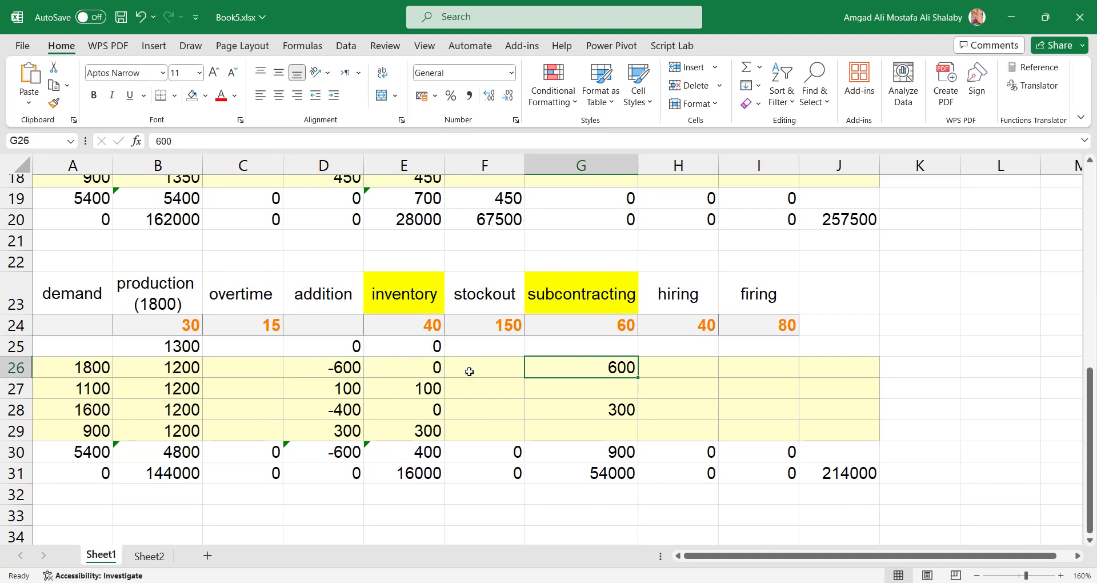
Trace Plan C's second-quarter addition in D27 and inventory in E27 from demand A27 and production B27
left_click(103, 392)
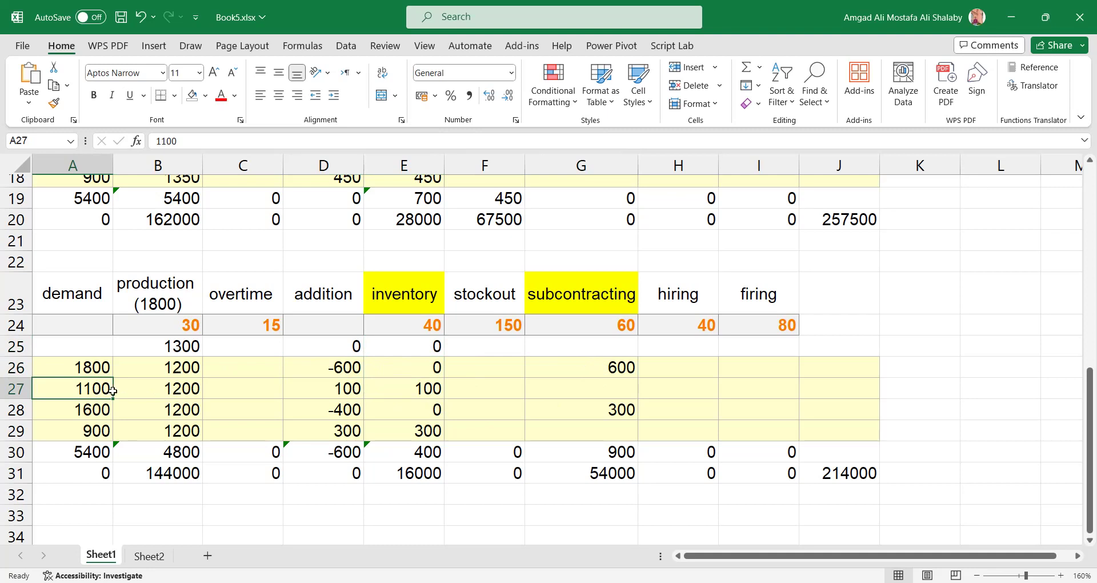
left_click(150, 392)
left_click(216, 395)
left_click(325, 391)
left_click(436, 389)
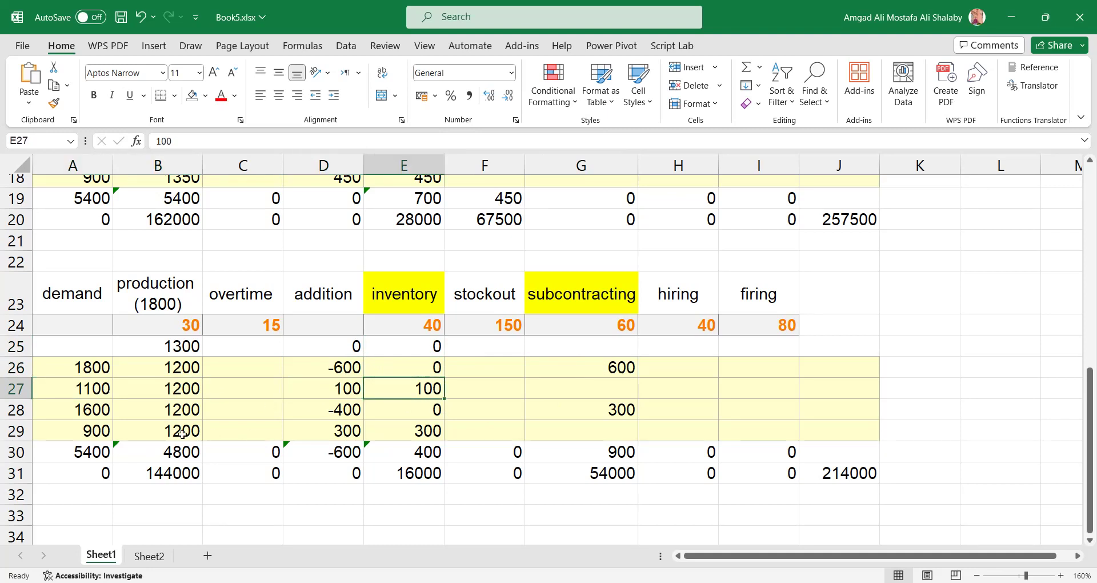
Trace Plan C's third-quarter addition in D28 from demand and production, and compare it with inventories E27 and E28 and subcontracting in G28
left_click(79, 410)
left_click(180, 410)
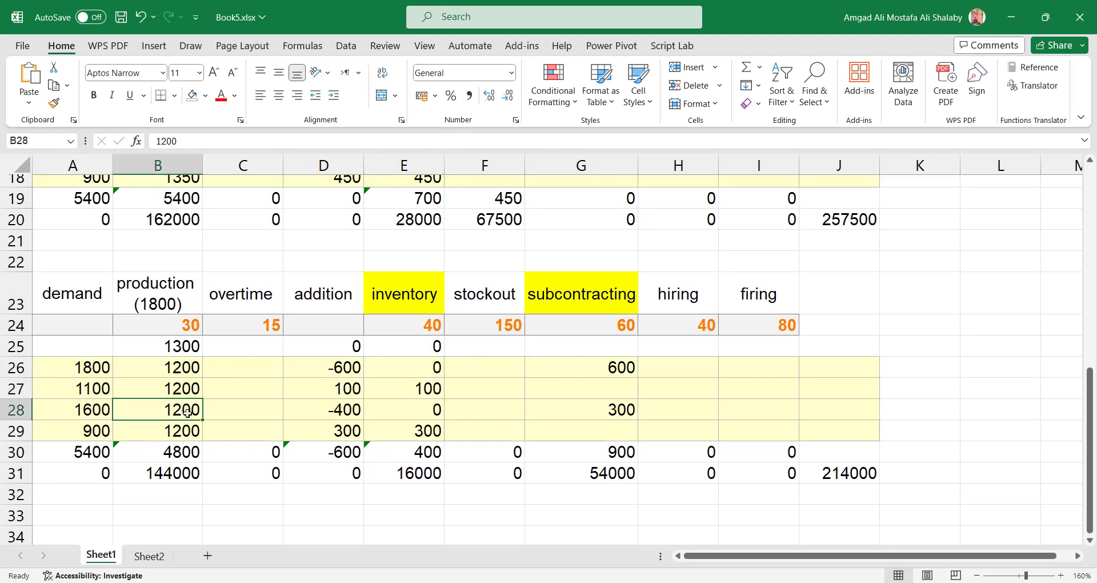
left_click(347, 413)
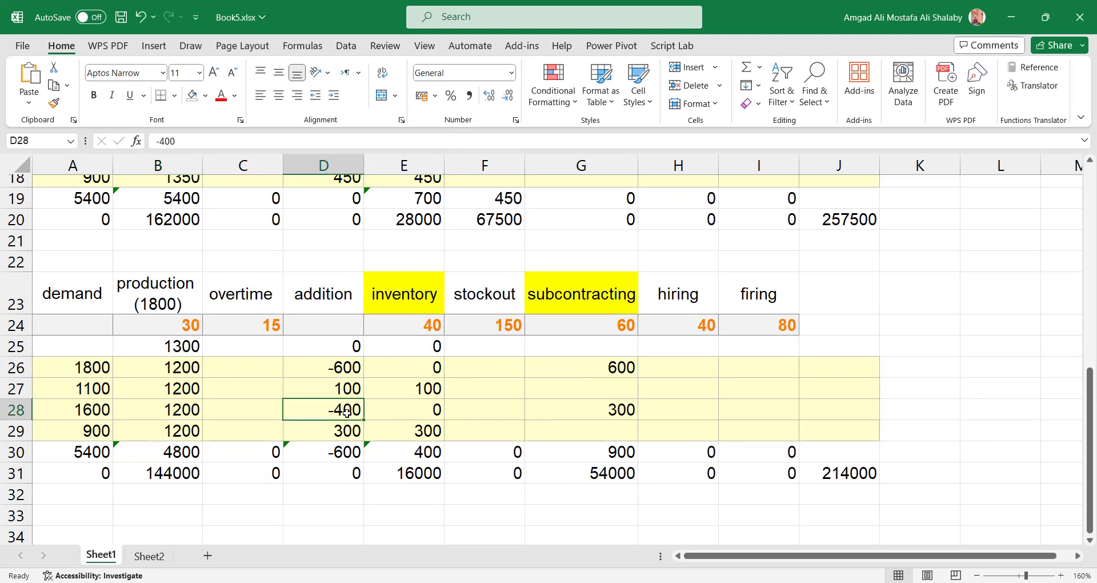
left_click(419, 391)
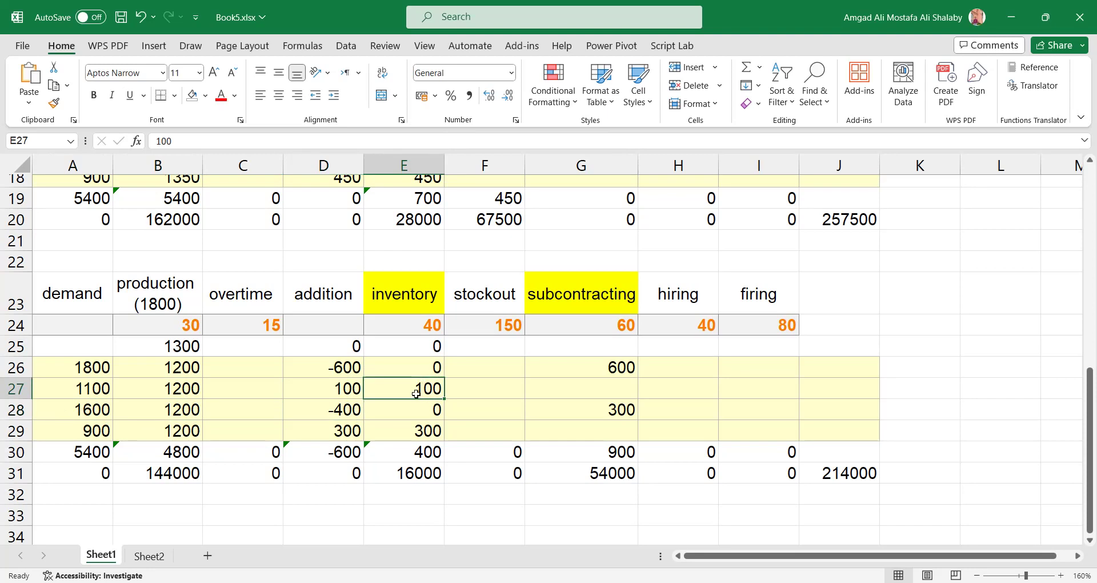
left_click(430, 410)
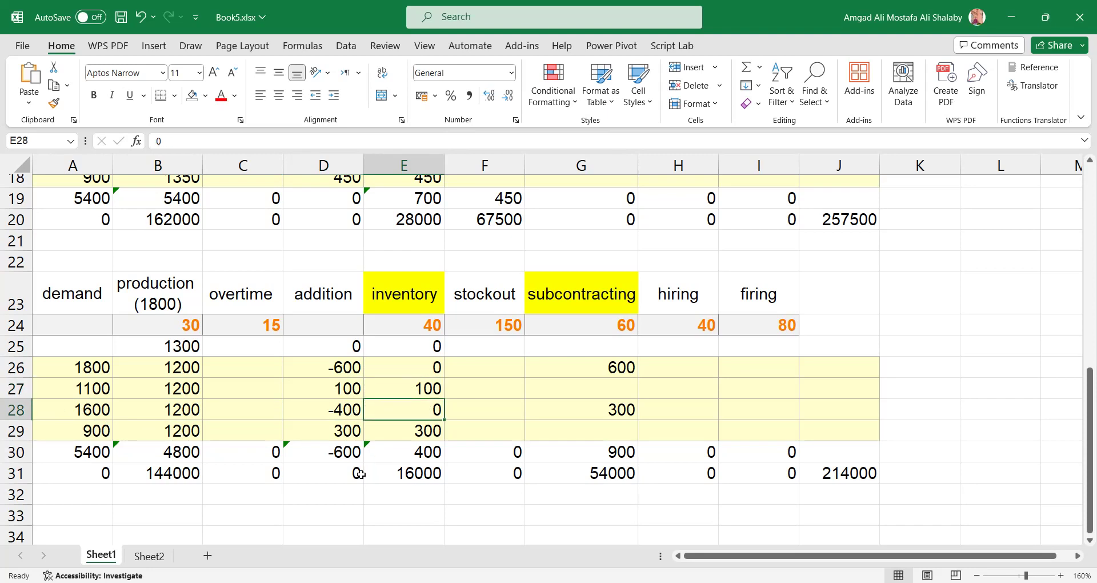
left_click(342, 408)
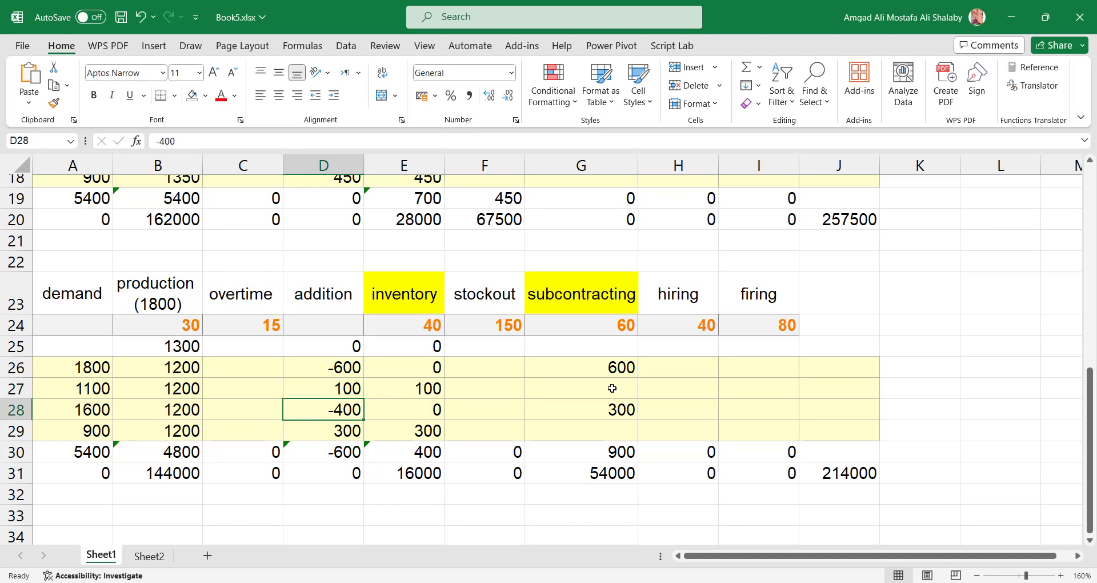
left_click(616, 409)
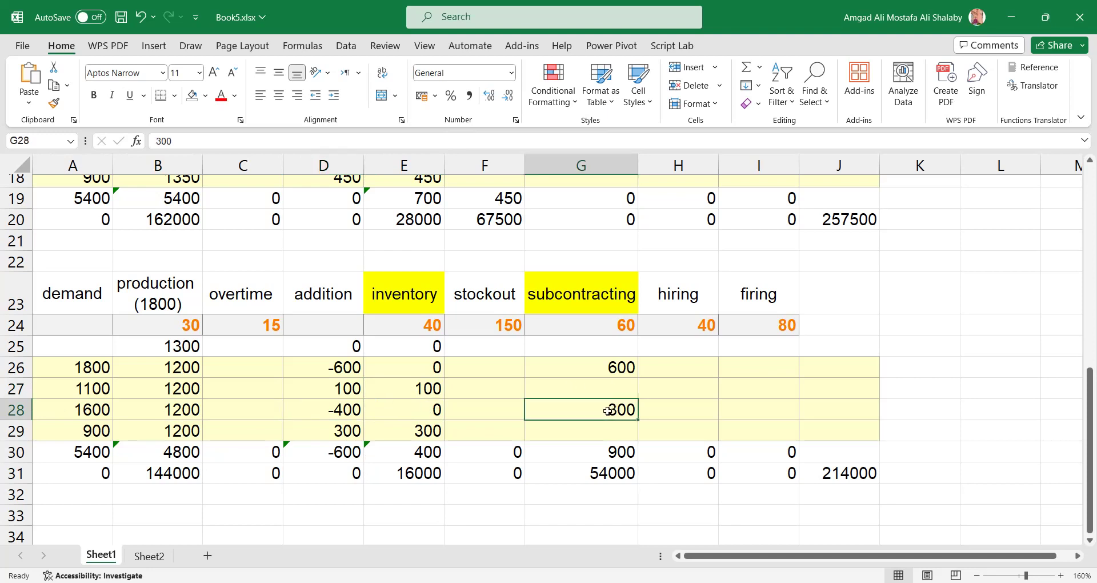
Review Plan C's fourth-quarter production B29 and demand A29 along with the resulting addition D29 and inventory E29
left_click(161, 431)
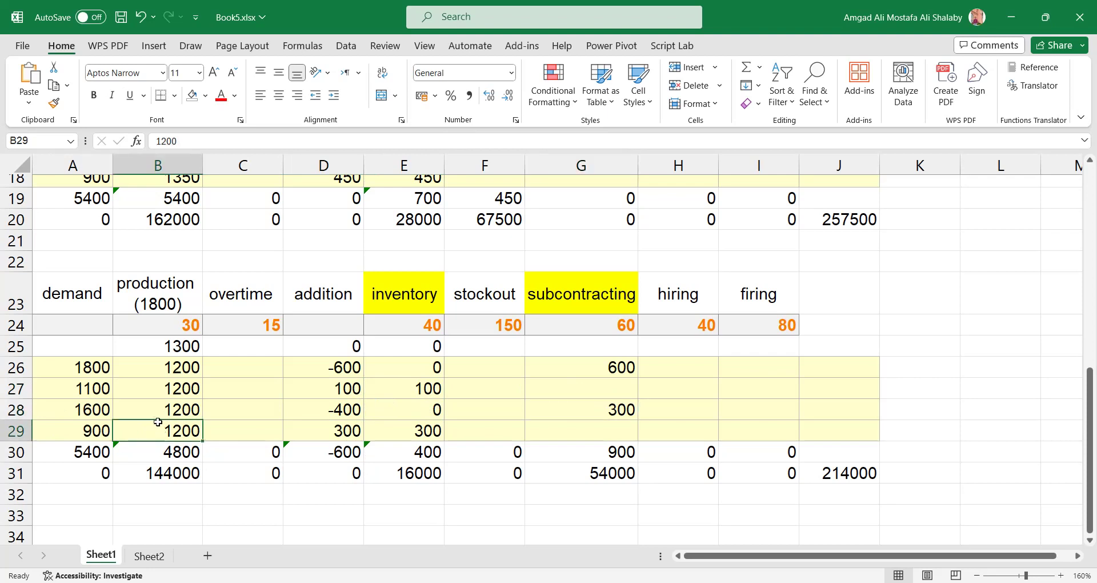
left_click(95, 429)
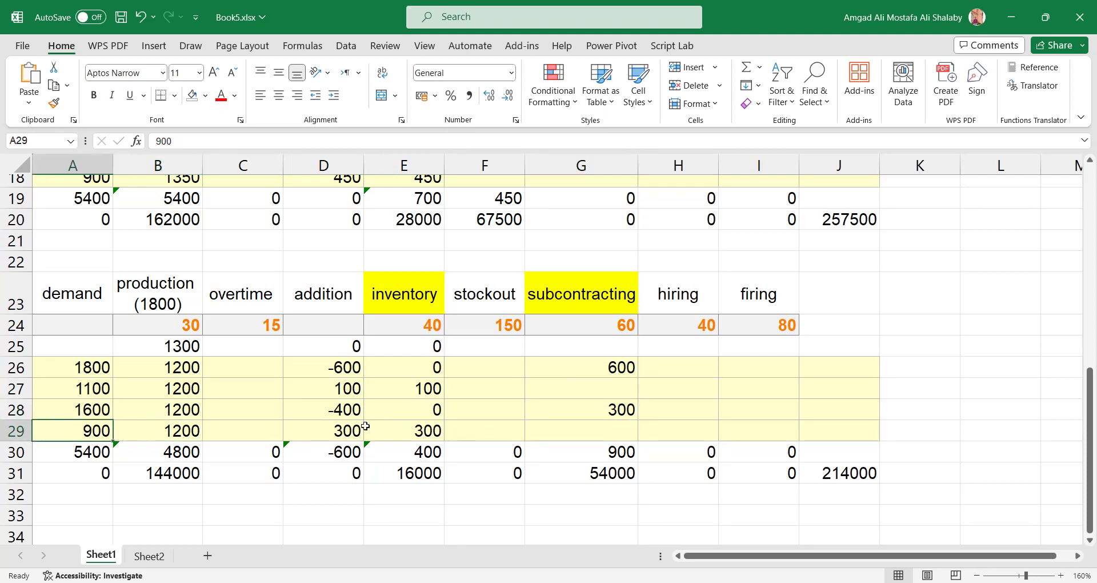
left_click(362, 426)
left_click(382, 427)
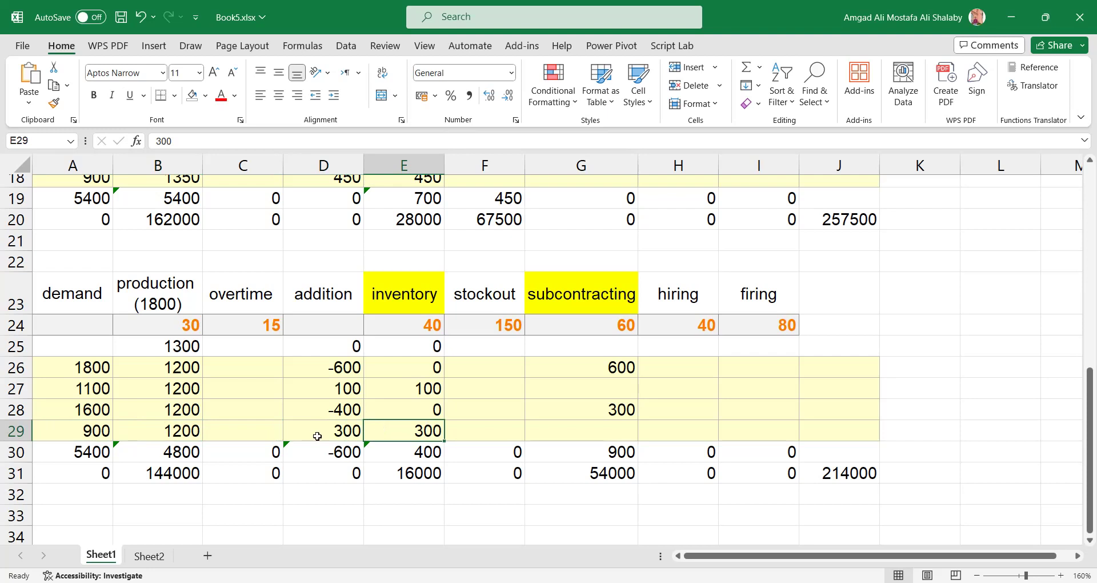
Sum Plan C's production in B26:B29, and check the total in B30, unit cost in B24 and production cost formula in B31
left_click_drag(195, 363, 190, 429)
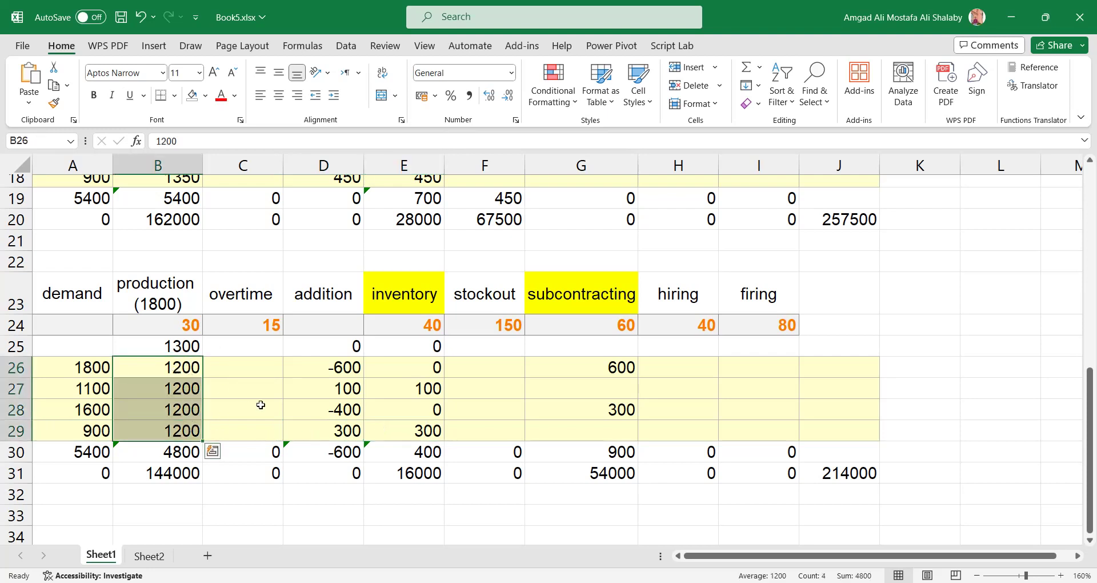
left_click(168, 454)
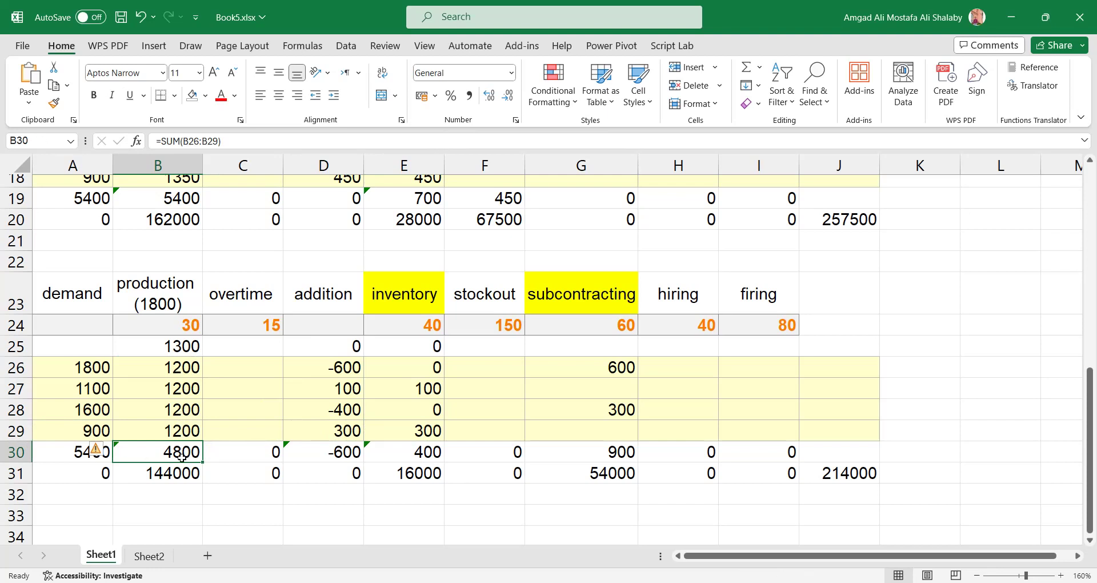
left_click(186, 329)
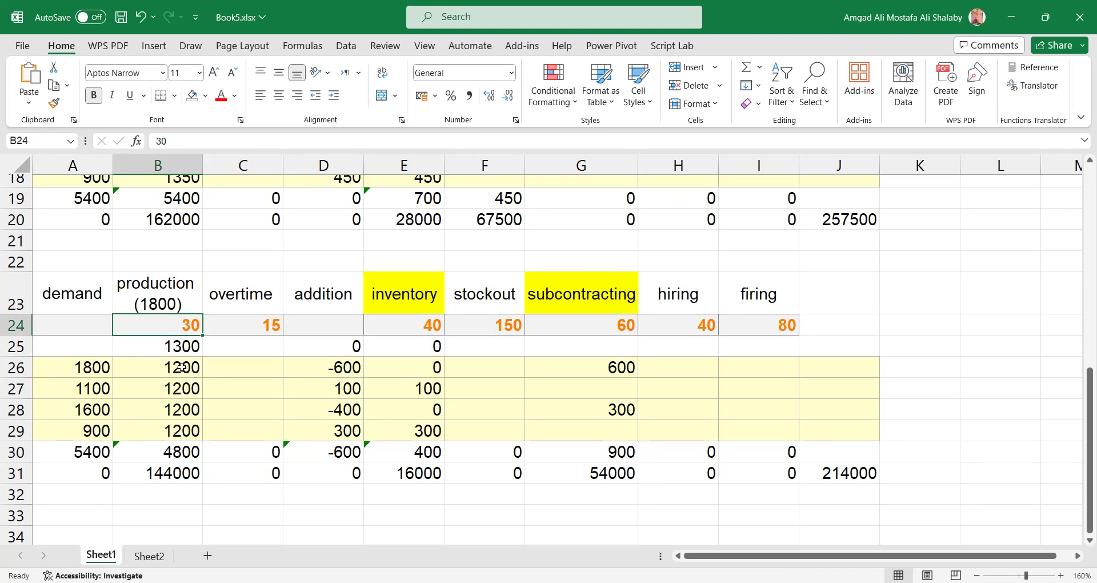
left_click_drag(181, 368, 181, 427)
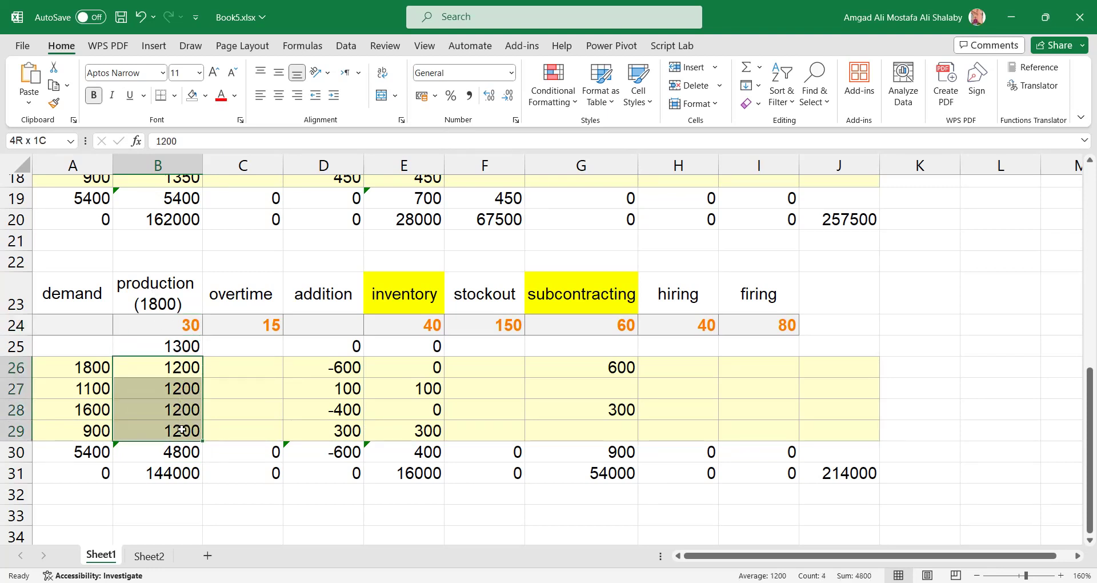
left_click(183, 330)
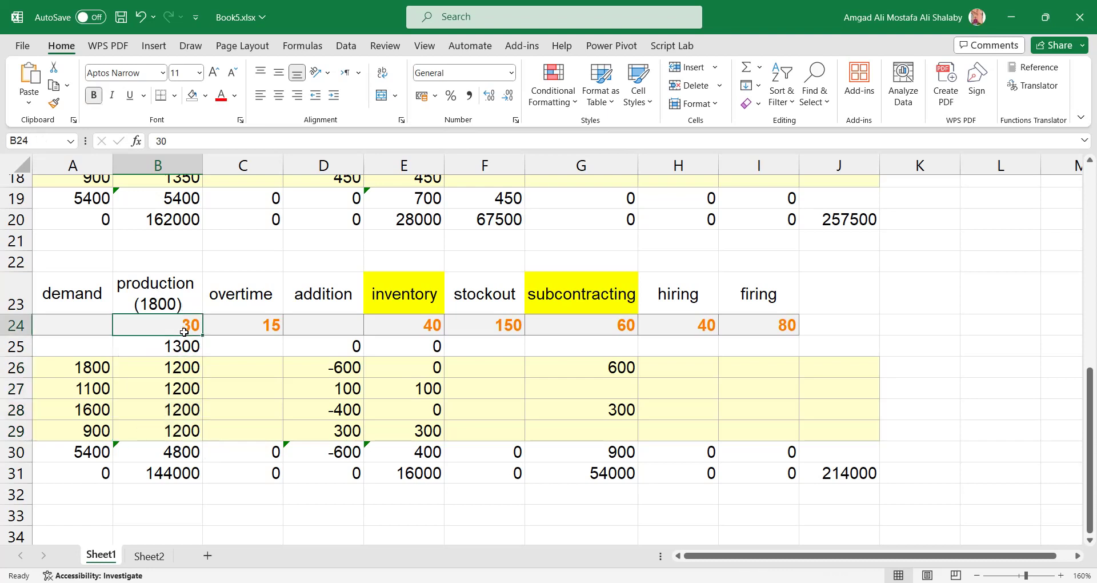
left_click(173, 468)
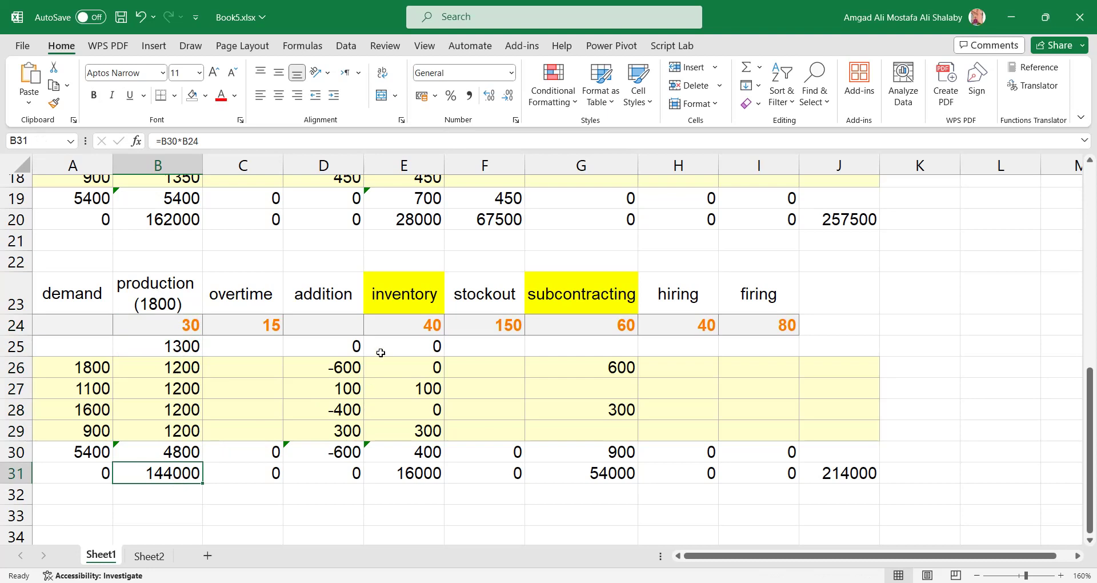
Check Plan C's inventory total in E30 against the quarterly inventories, along with the holding cost in E24 and inventory cost in E31
left_click_drag(427, 388, 429, 433)
left_click(427, 452)
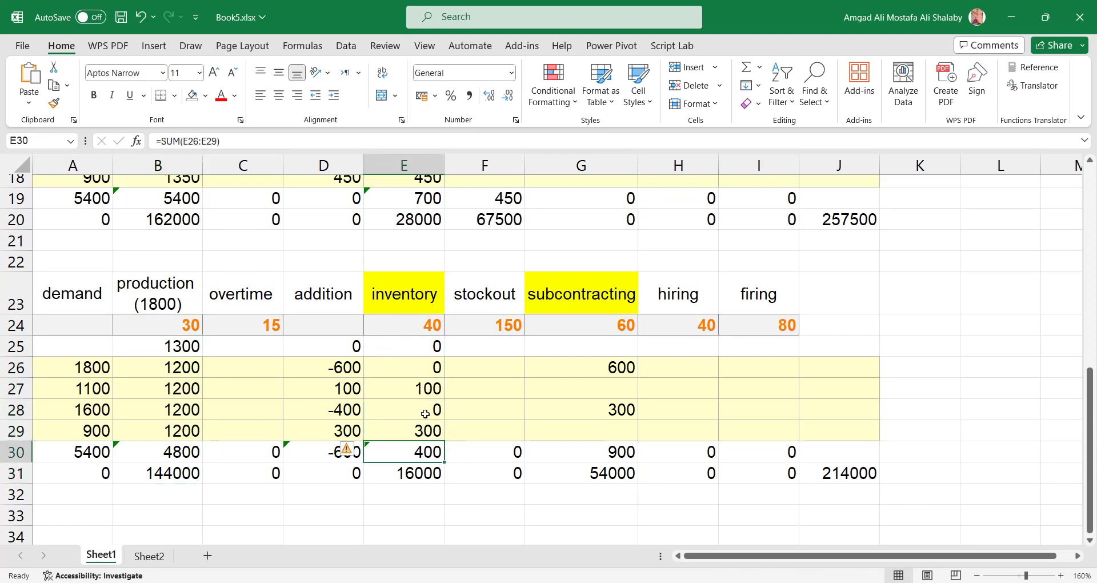
left_click(424, 324)
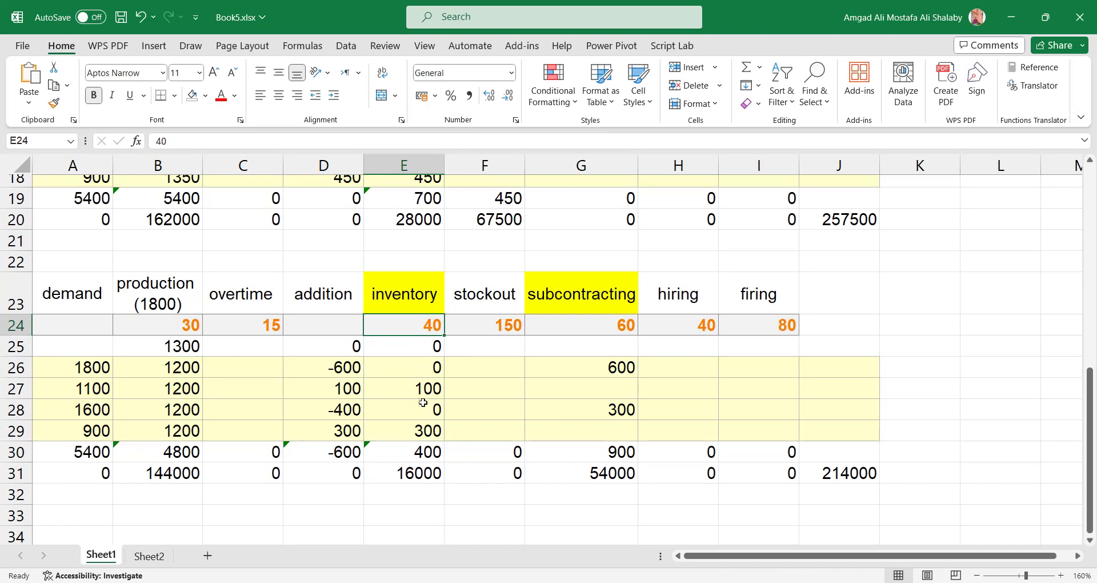
left_click(426, 481)
Sum Plan C's subcontracted units in G26:G28, and check the total in G30 and the subcontracting cost formula in G31
left_click_drag(633, 357, 625, 411)
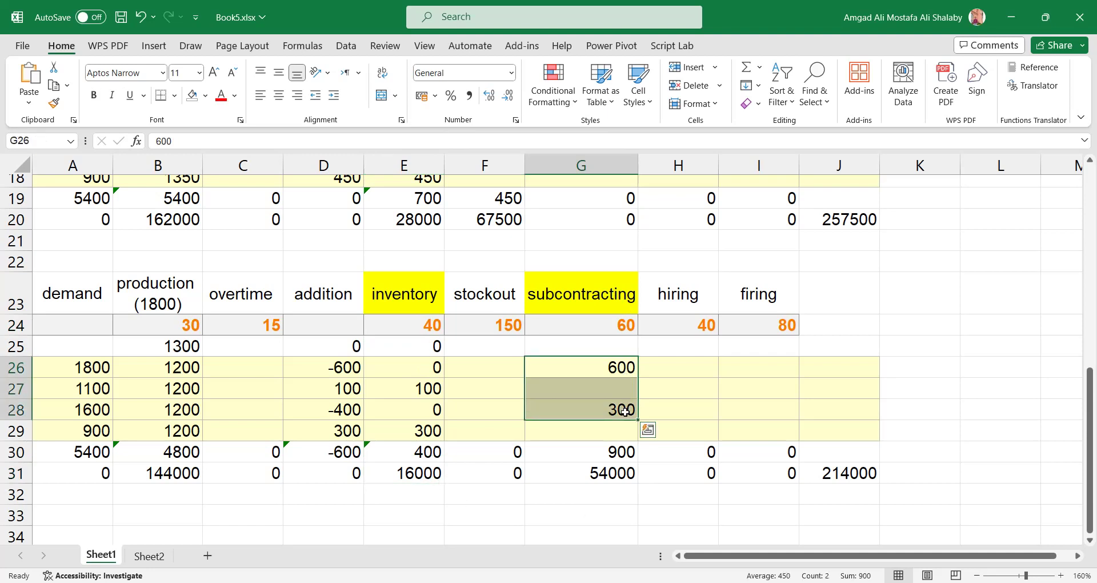
left_click(623, 452)
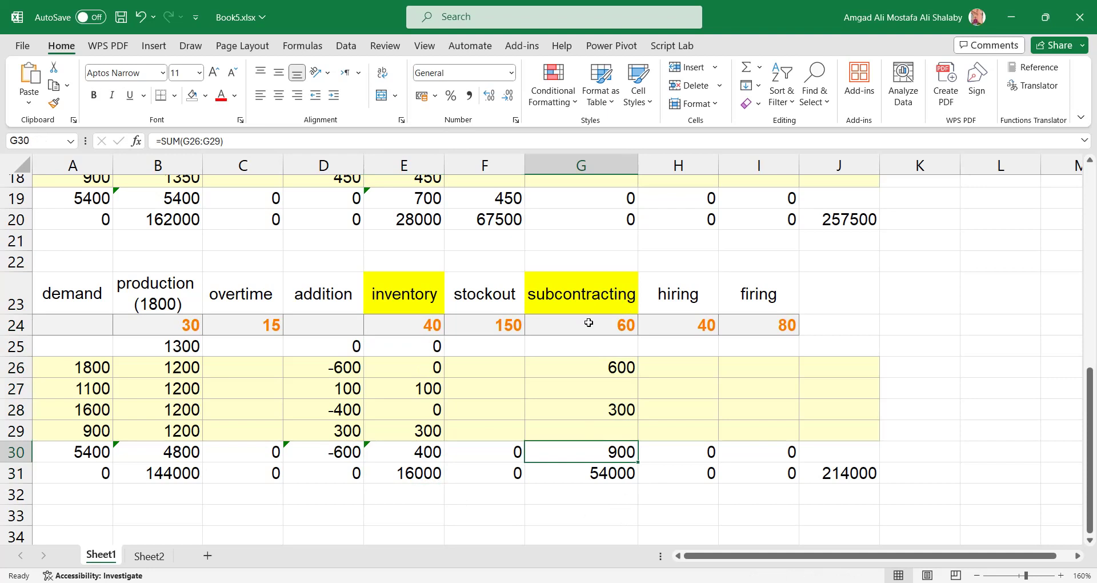
left_click(605, 473)
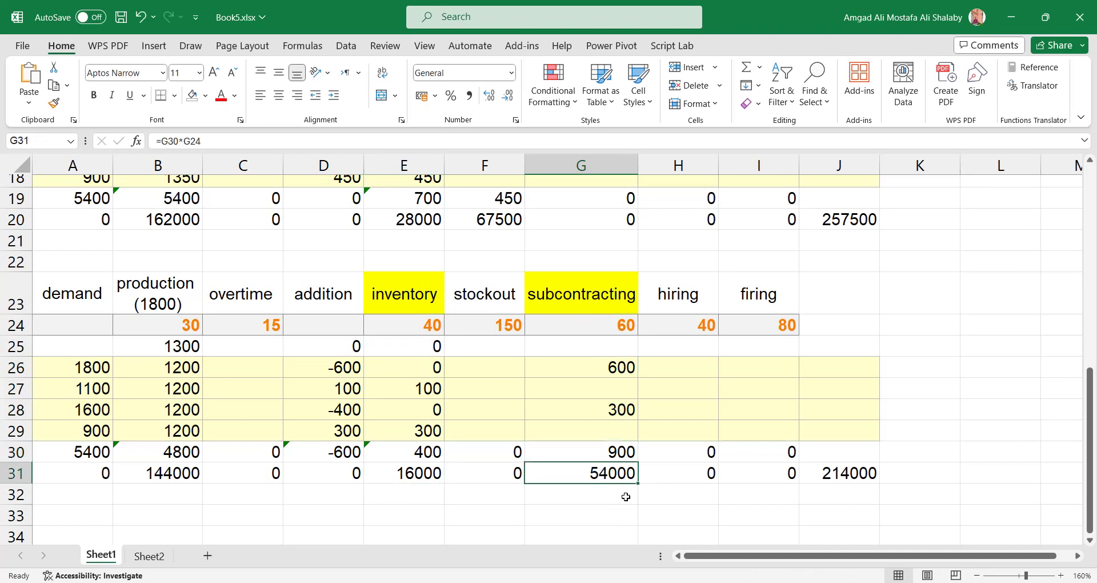
Select Plan C's production, inventory and subcontracting costs in row 31 and check the total cost formula in J31
left_click(172, 474)
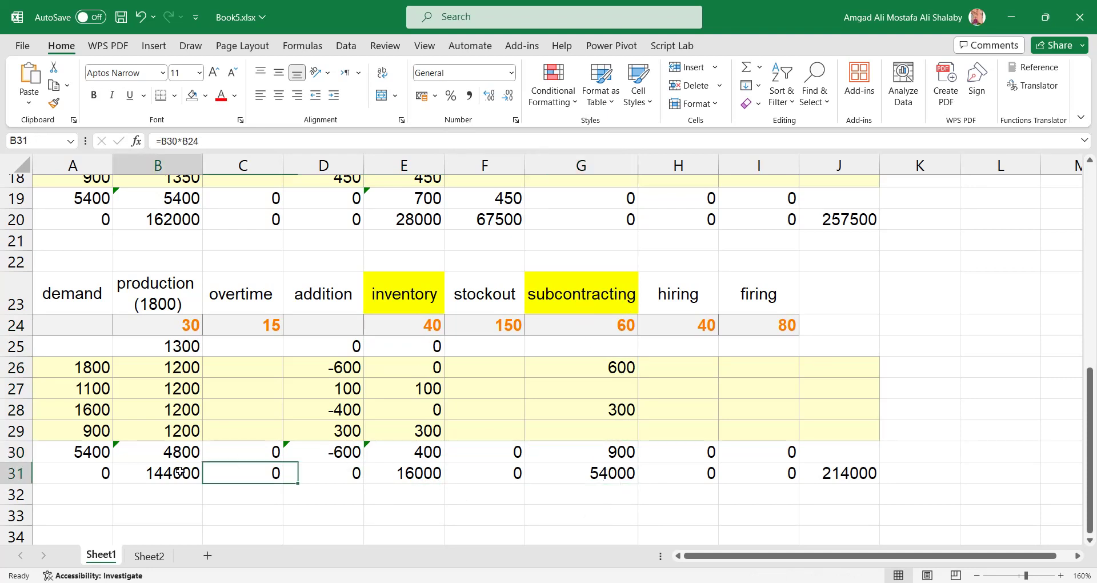
left_click(400, 474, "ctrl")
left_click(635, 475, "ctrl")
left_click(863, 473)
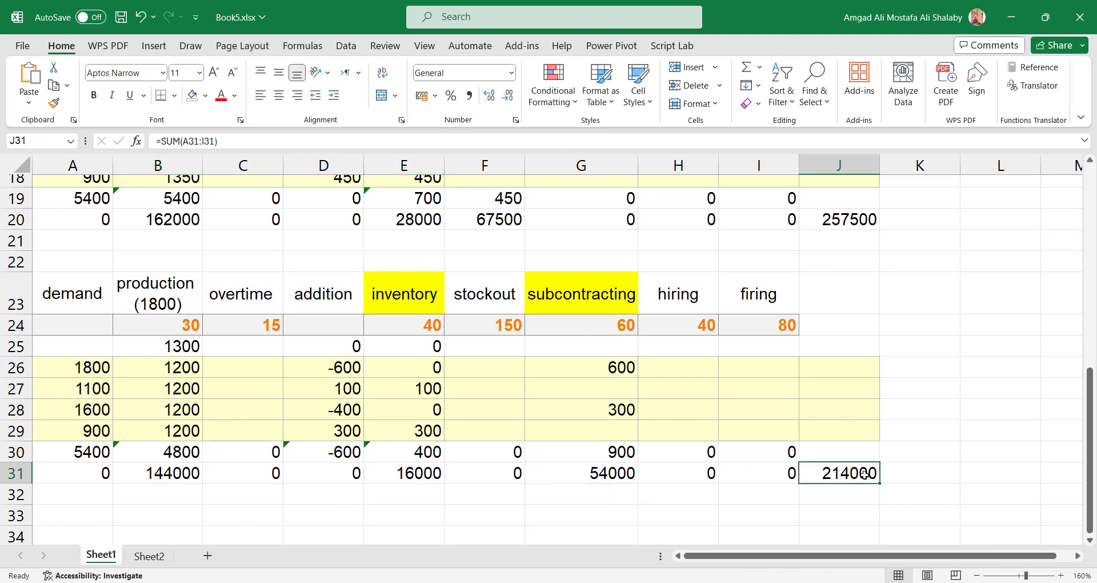
Compare Plan C's total cost in J31 with Plan B's total cost in J20
scroll(870, 429, "up", 6)
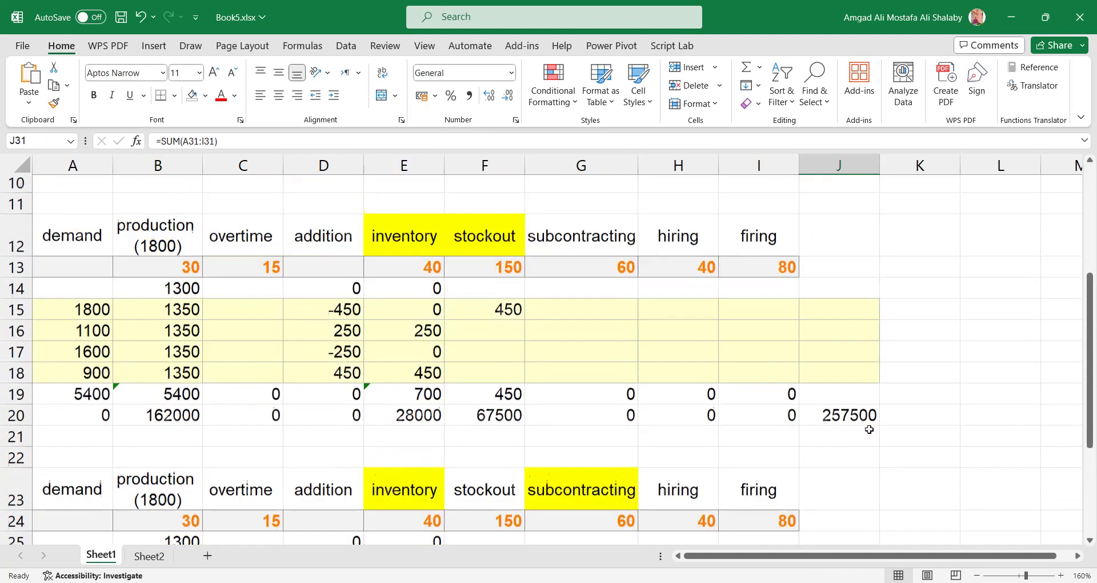
scroll(855, 388, "down", 4)
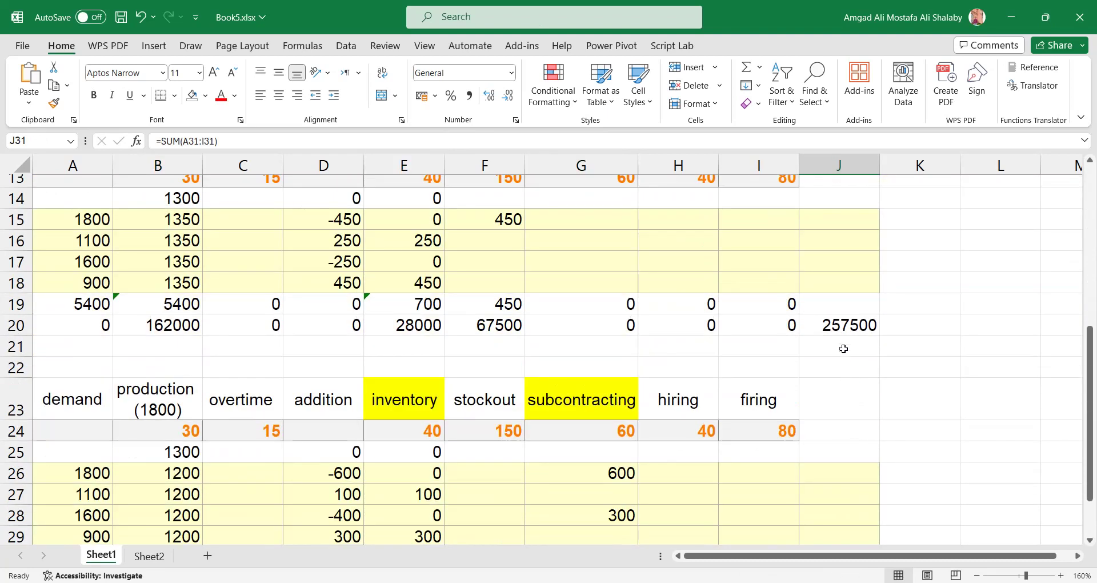
scroll(841, 341, "down", 3)
scroll(842, 372, "down", 1)
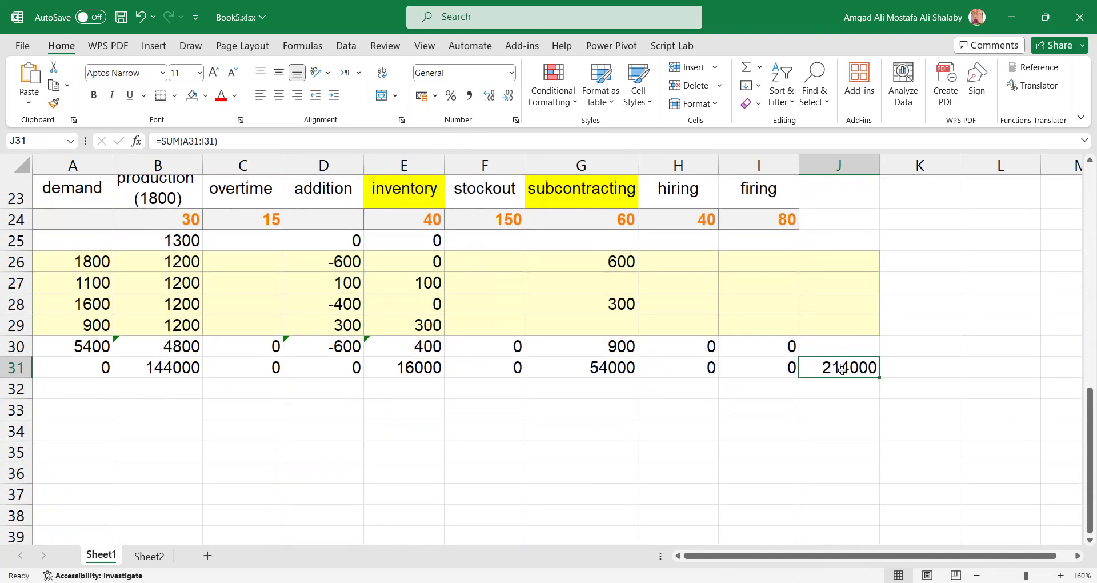
scroll(840, 369, "up", 2)
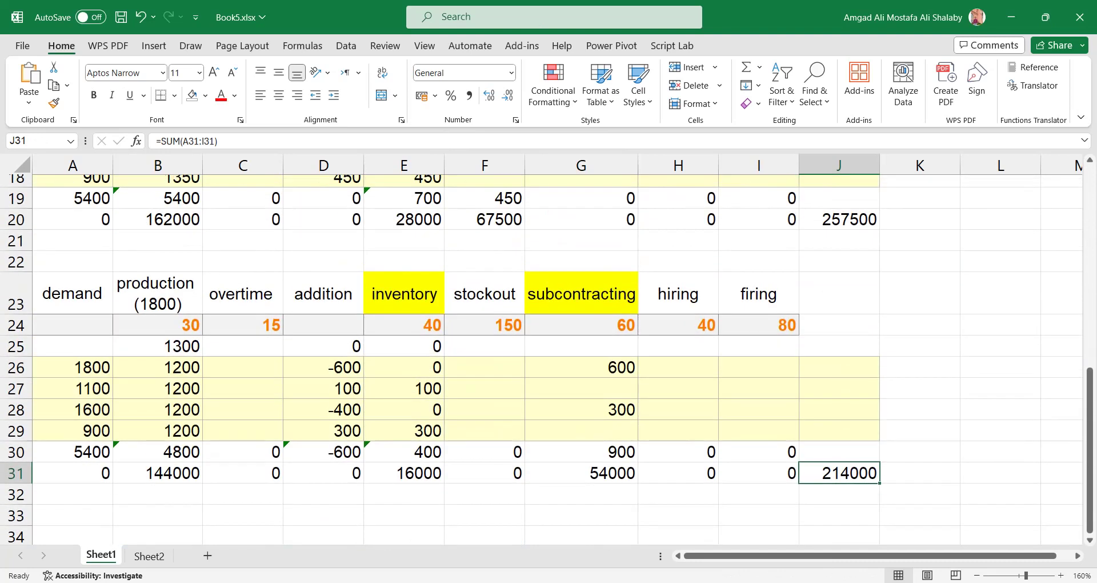
Switch to the problem PDF in WPS to read problem 13.12's questions a and b, and bring up the Heizer_om13_ppt_13 slides
key("alt+Tab")
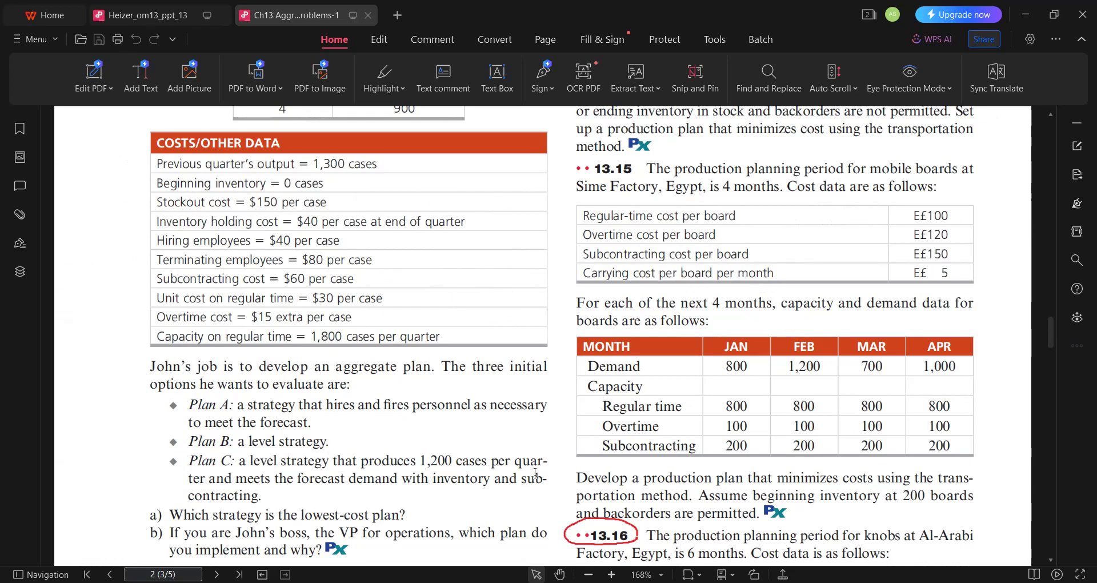
scroll(254, 426, "down", 1)
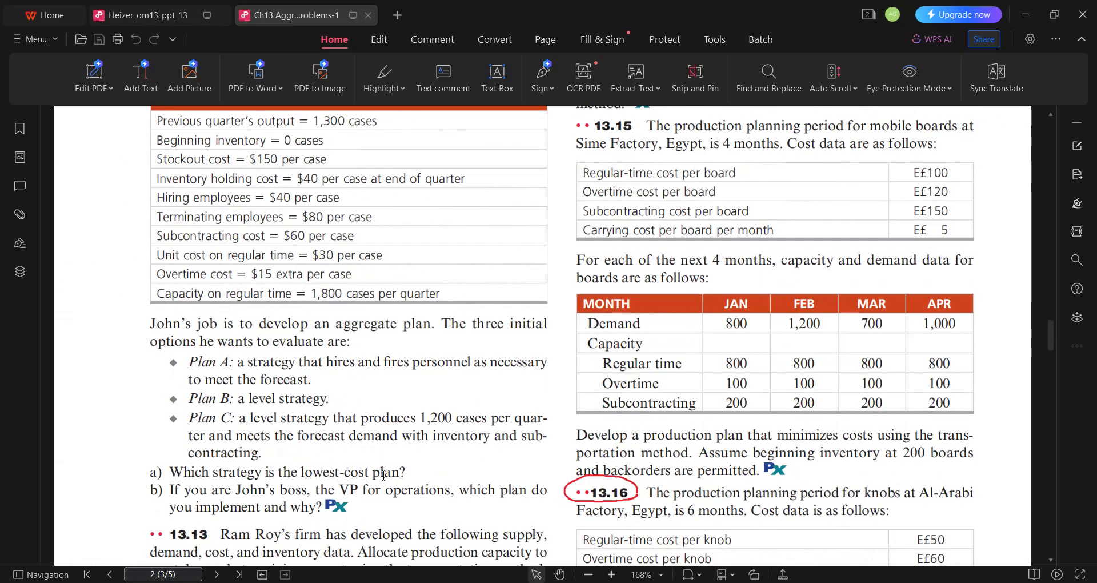
left_click_drag(407, 473, 150, 473)
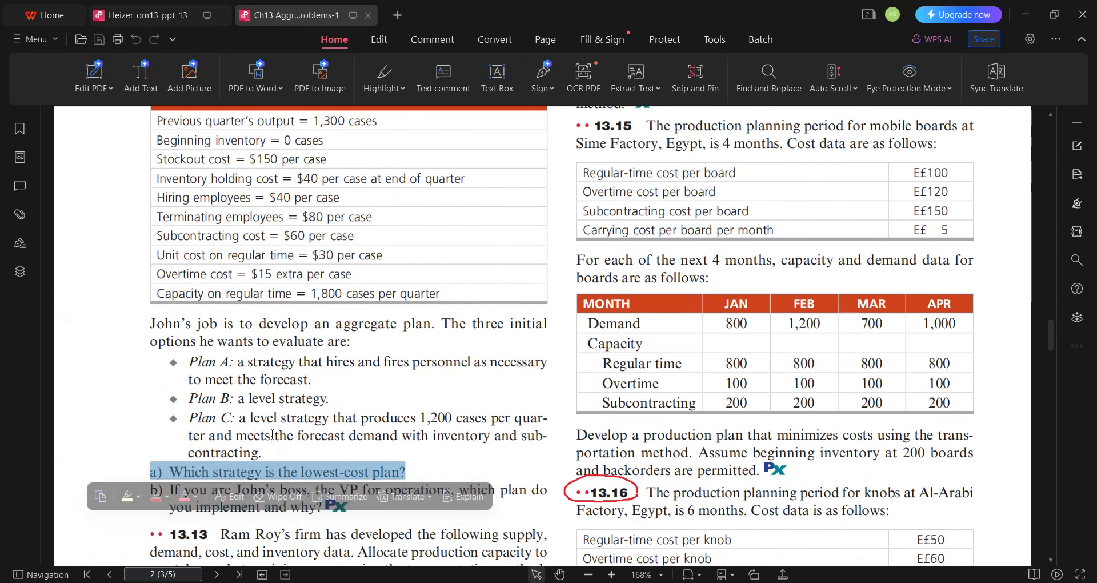
left_click(391, 435)
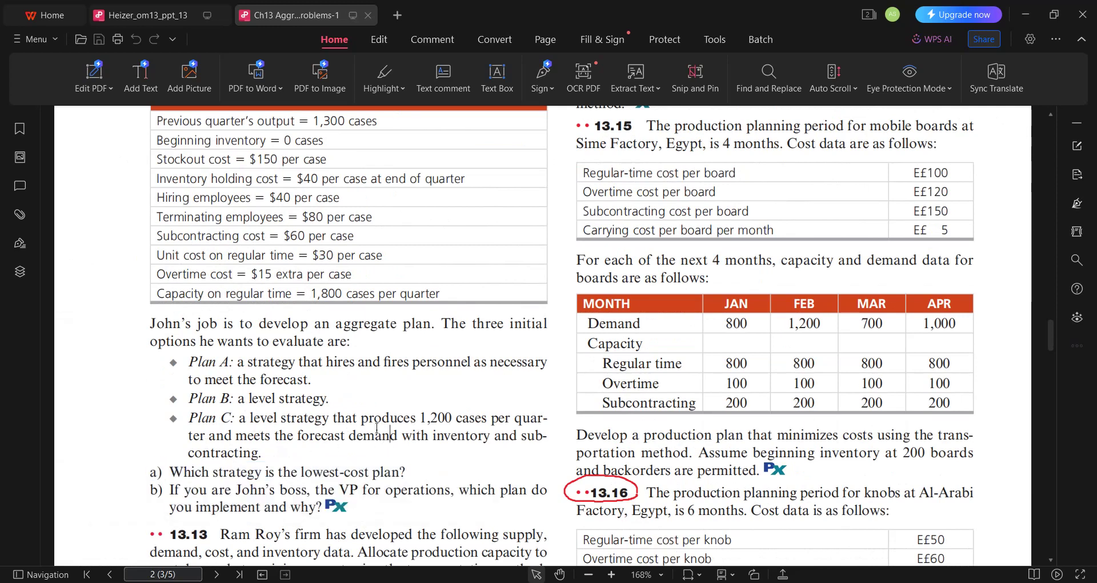
scroll(376, 427, "down", 1)
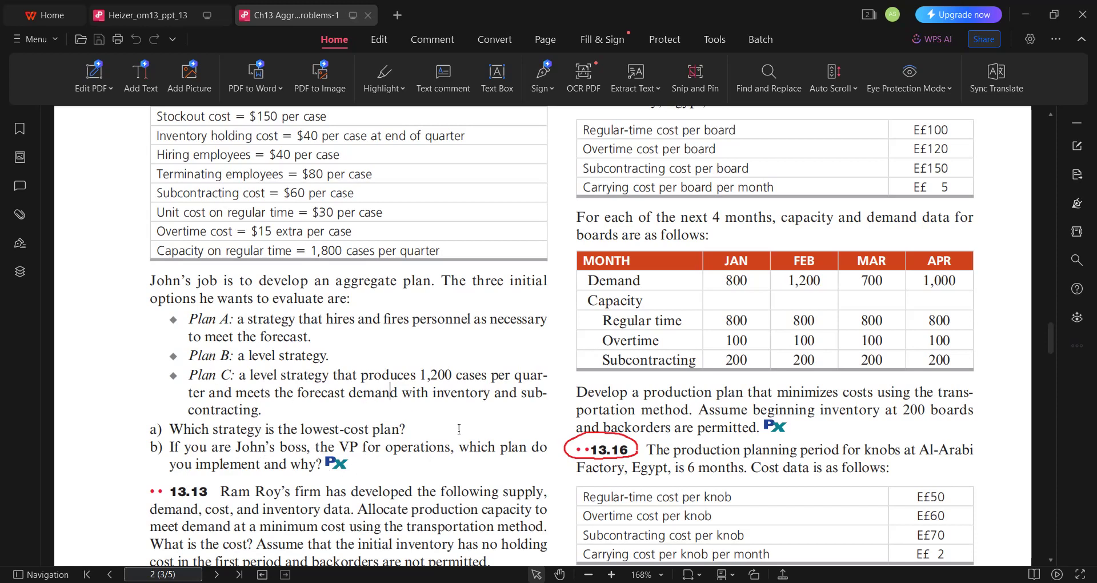
scroll(460, 428, "up", 1)
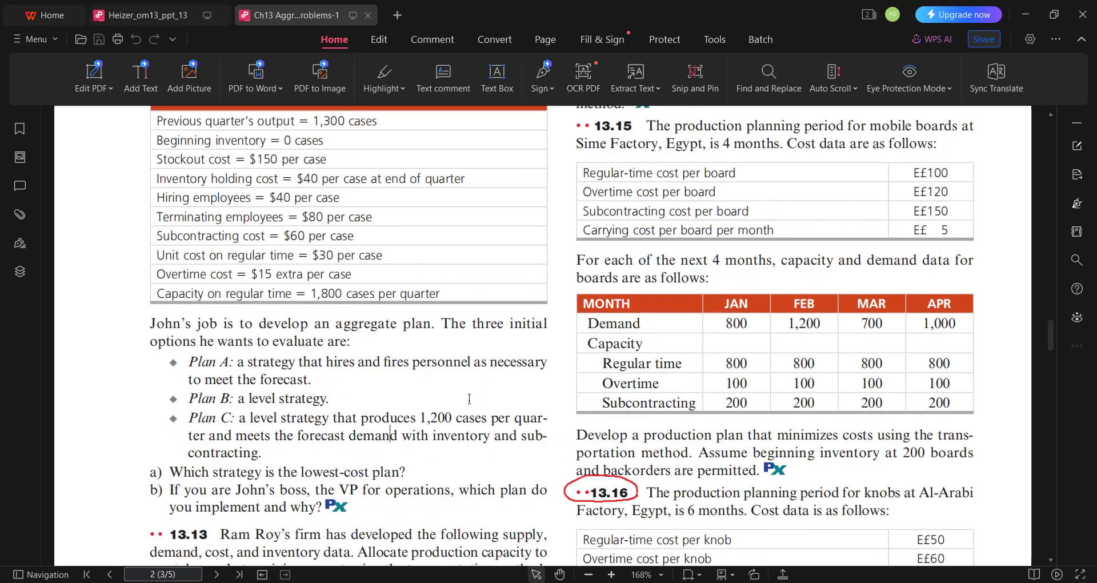
left_click(114, 16)
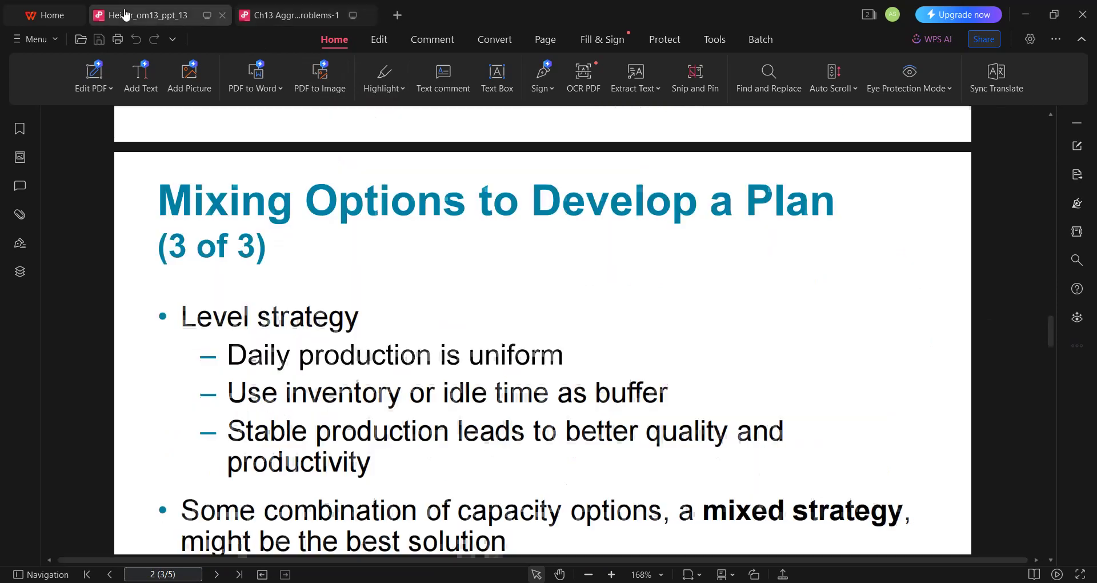
Review the level and chase strategy slides and Table 13.1's aggregate planning options, and return to the Ch13 problems PDF at problem 13.12
scroll(295, 312, "down", 1)
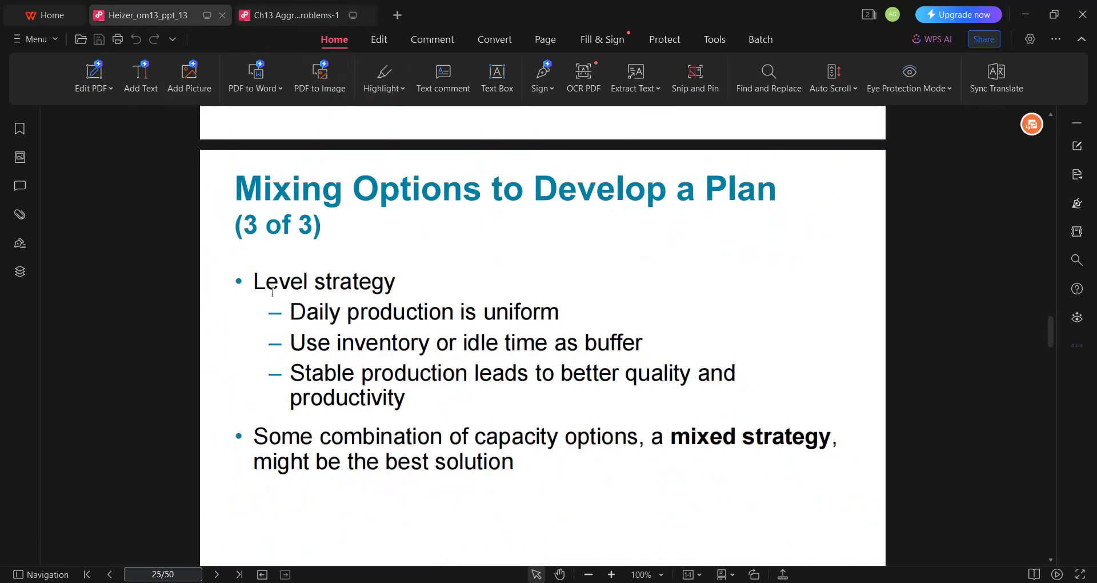
scroll(338, 301, "up", 5)
scroll(338, 301, "up", 5)
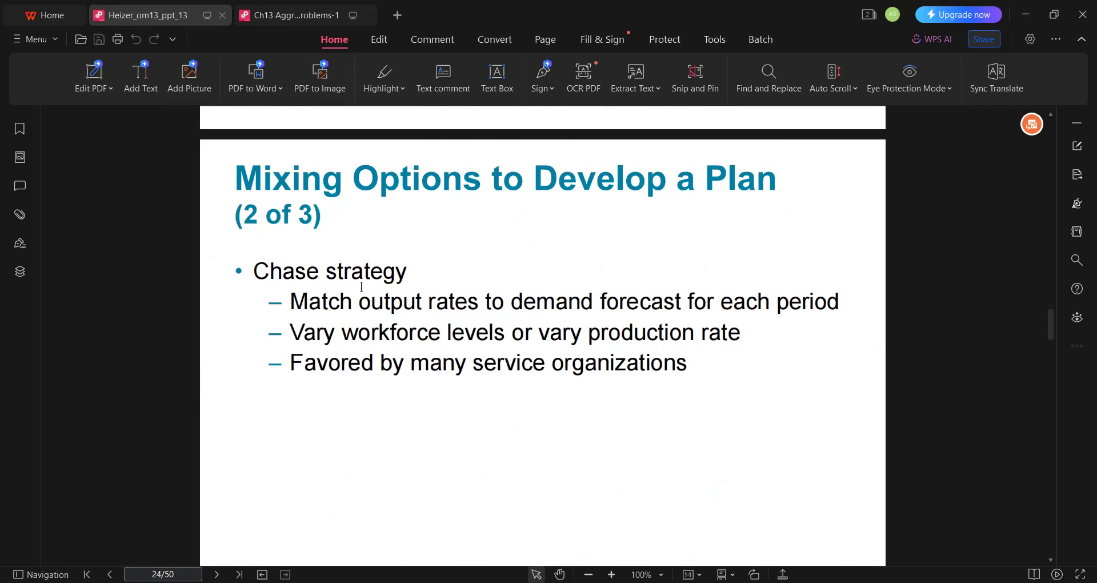
scroll(362, 287, "up", 10)
scroll(372, 334, "up", 15)
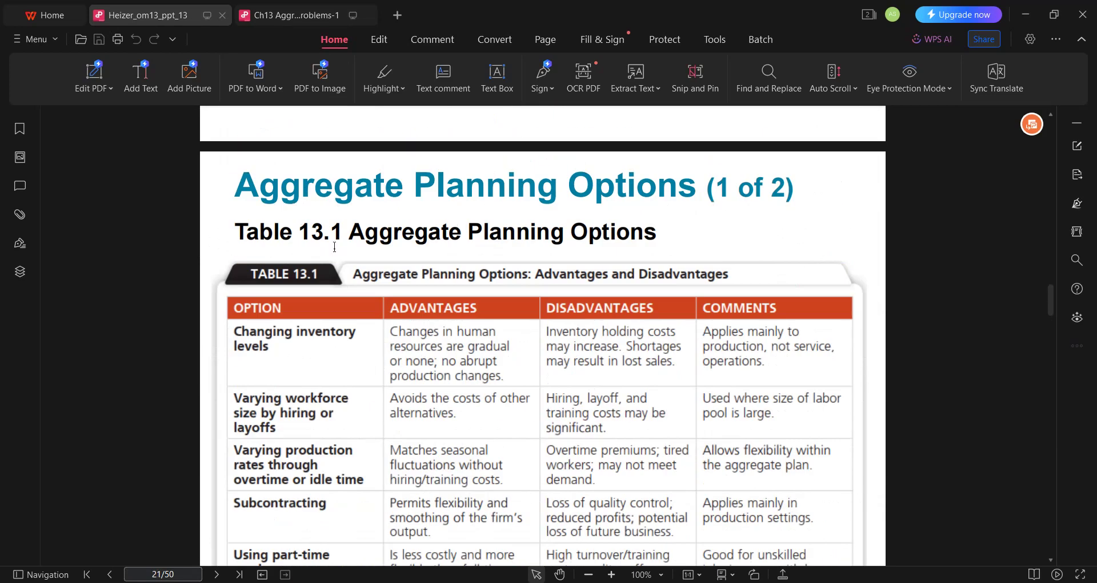
scroll(334, 247, "down", 3)
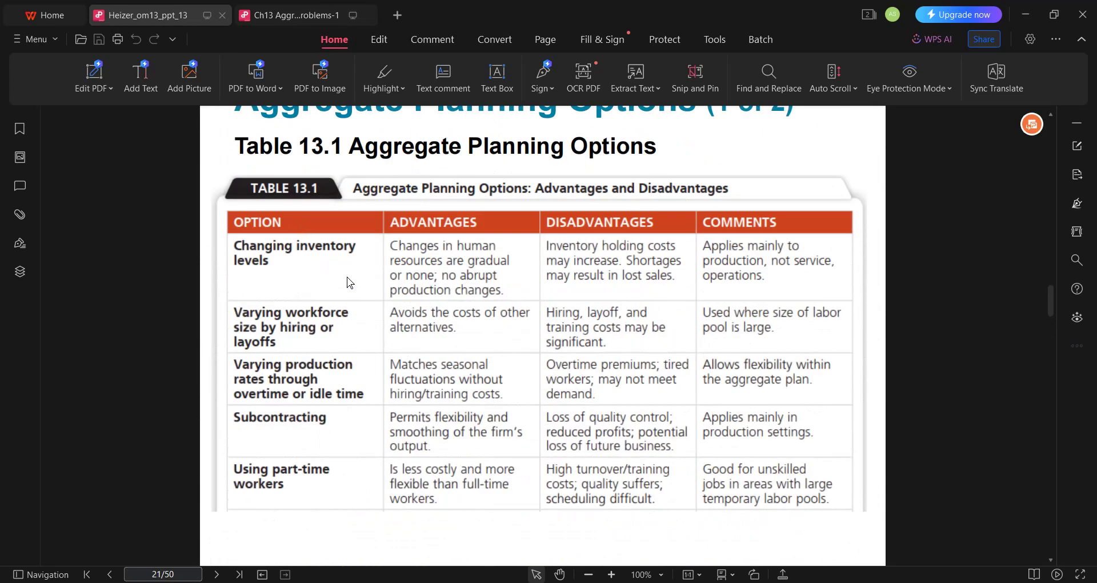
left_click(338, 12)
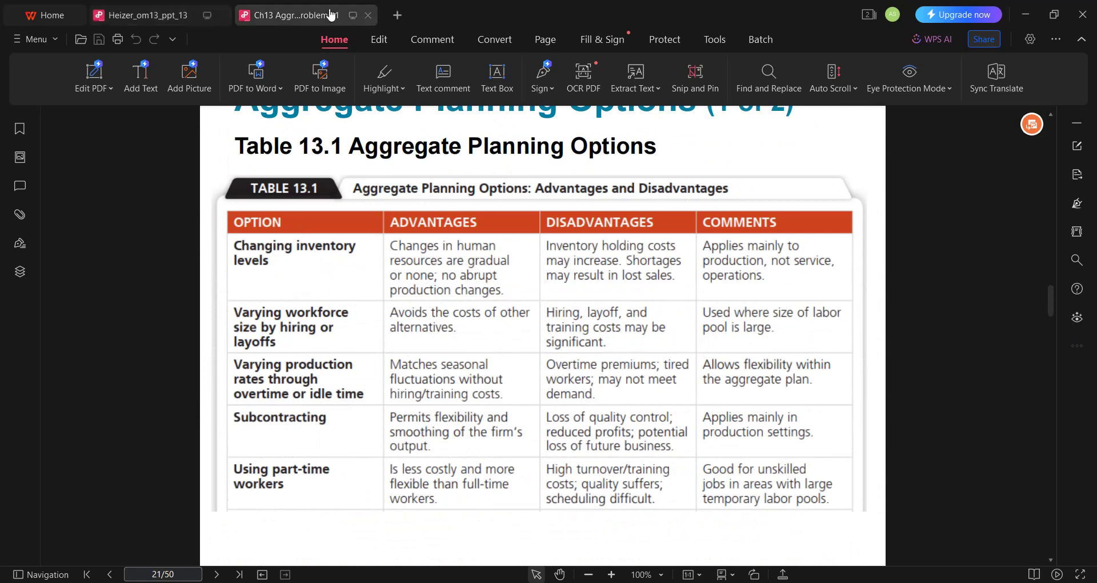
scroll(316, 341, "down", 1)
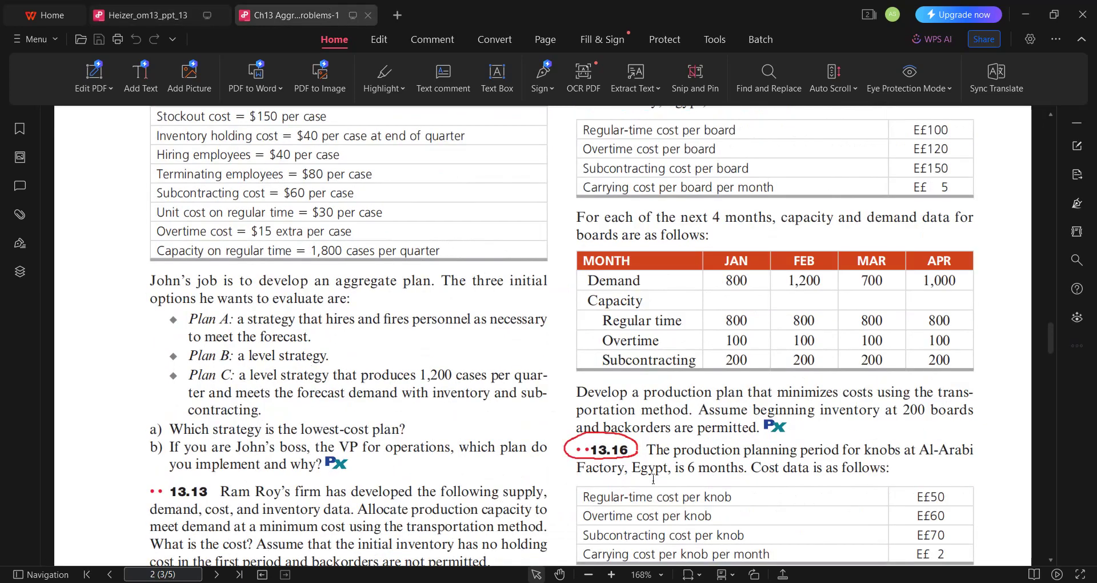
Switch to the Excel workbook and go through Plan C's option headings in row 23, from inventory to firing
key("alt+Tab")
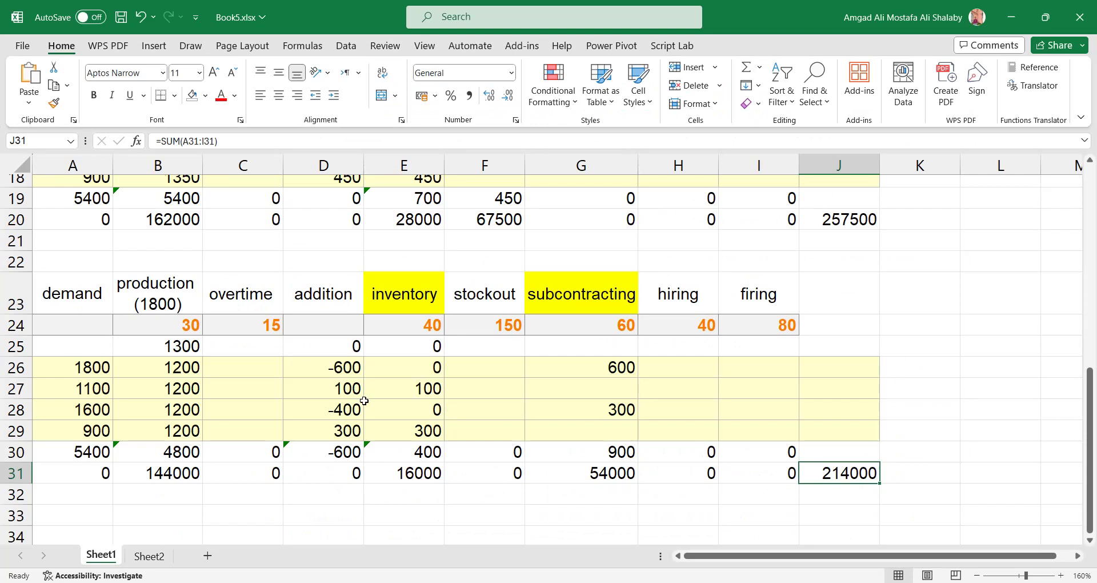
scroll(340, 401, "up", 2)
scroll(343, 371, "down", 2)
left_click(391, 294)
left_click(472, 302)
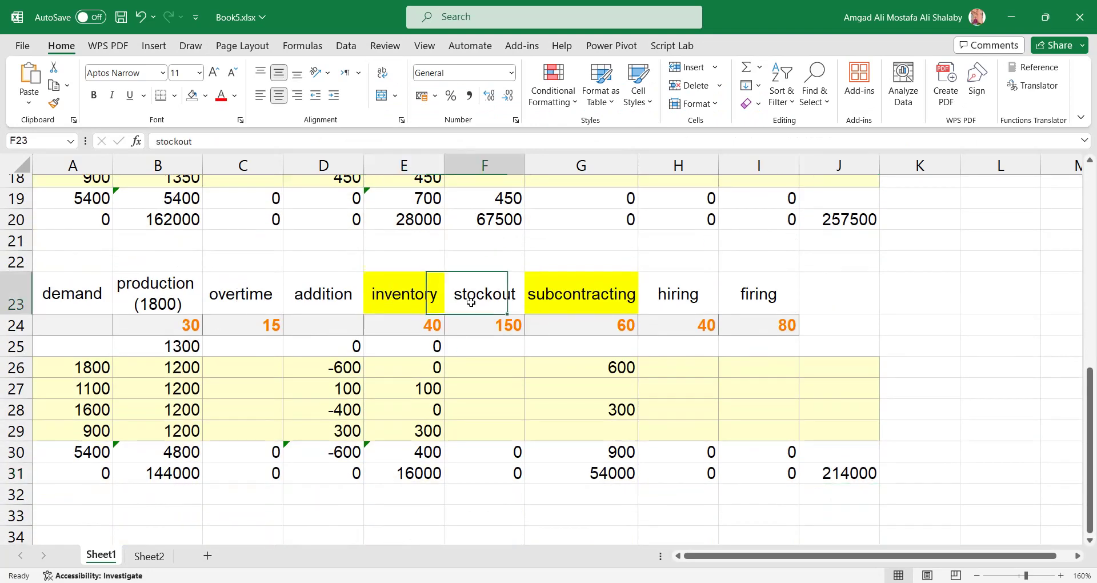
left_click(592, 298)
left_click(697, 301)
left_click(743, 298)
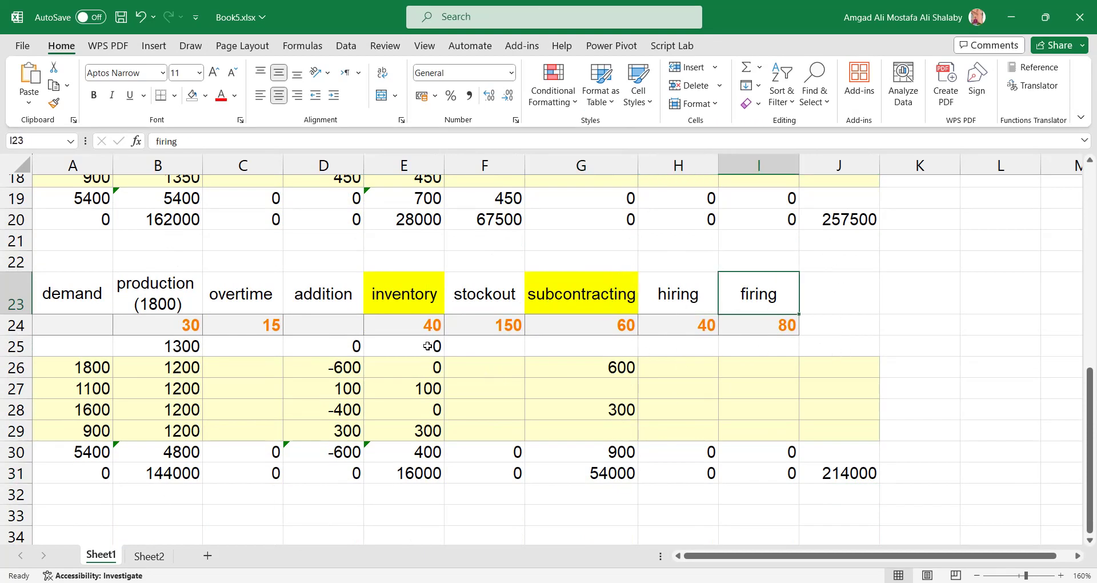
Compare the highlighted options of each plan: inventory and subcontracting in row 23, inventory and stockout in row 12, hiring and firing in row 1
left_click(409, 293)
left_click(568, 290)
scroll(503, 377, "up", 2)
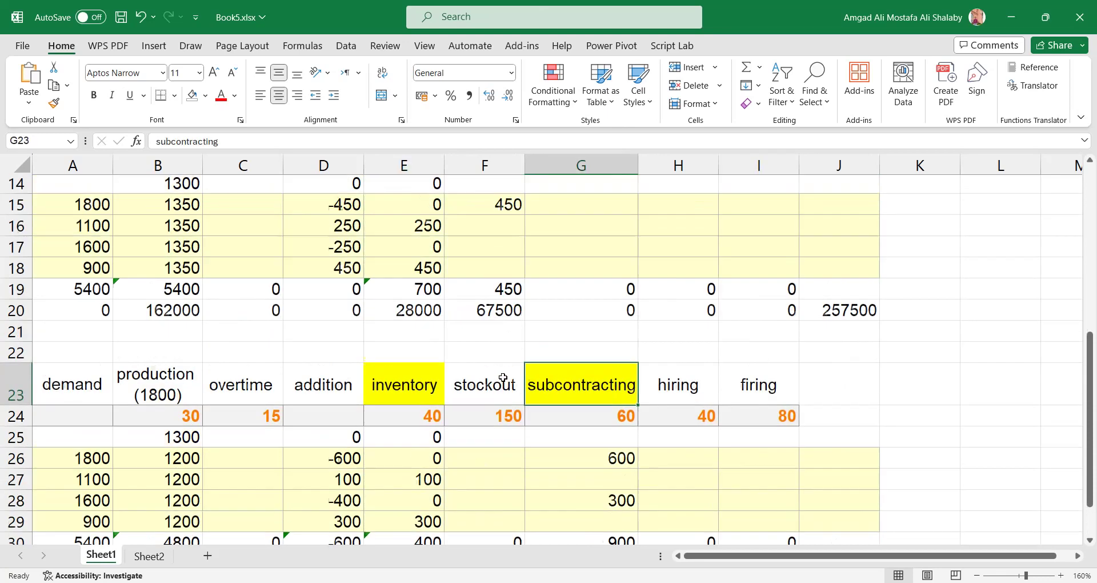
scroll(503, 377, "up", 3)
left_click(429, 360)
left_click(477, 371)
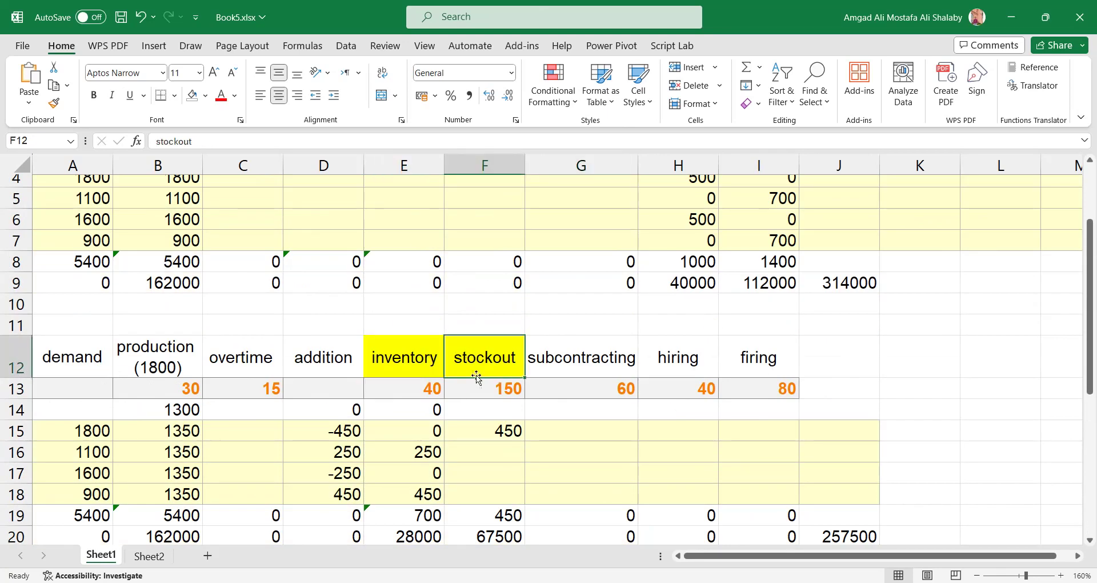
scroll(492, 372, "up", 1)
left_click(655, 209)
left_click(737, 196)
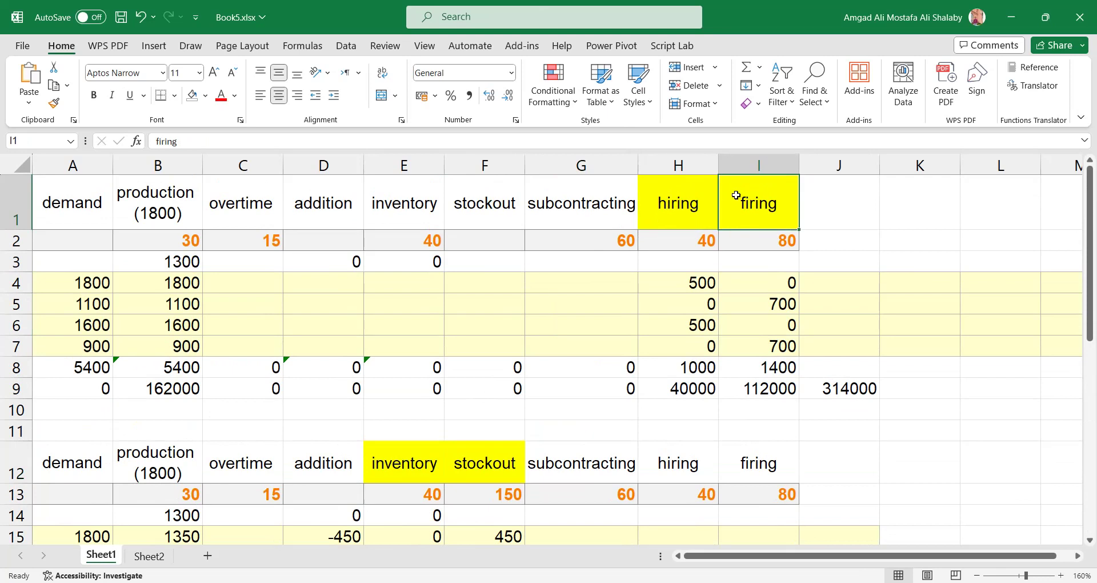